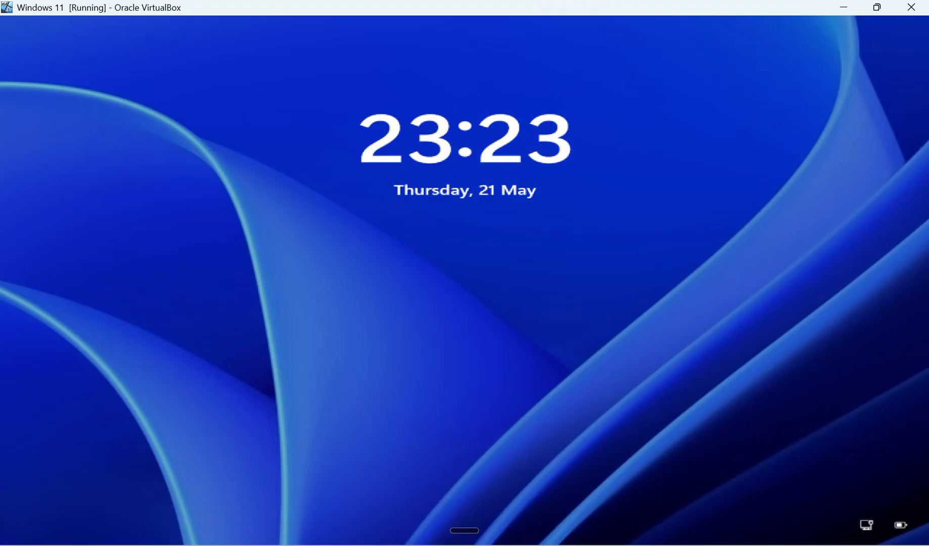
Step: Dismiss the lock screen and sign in to Windows with the account PIN
key(Return)
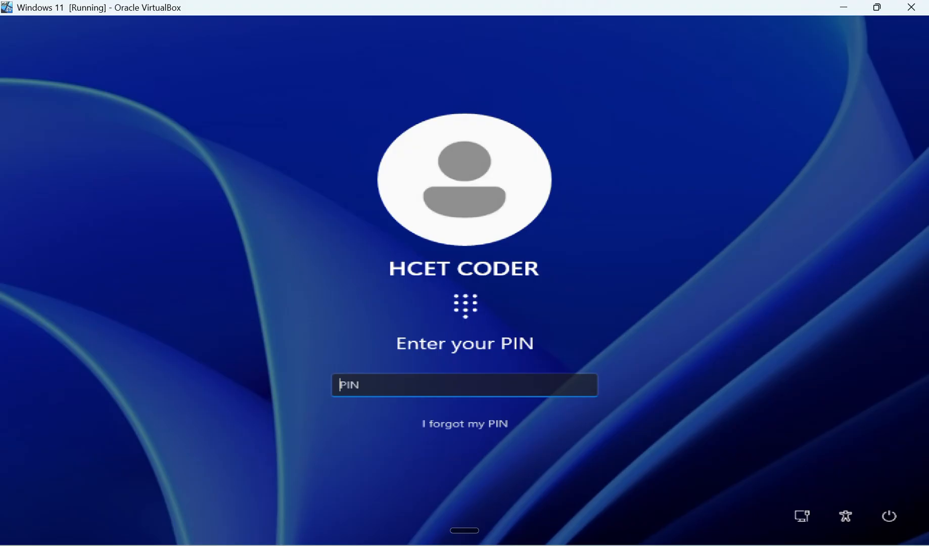
text(1234)
key(Return)
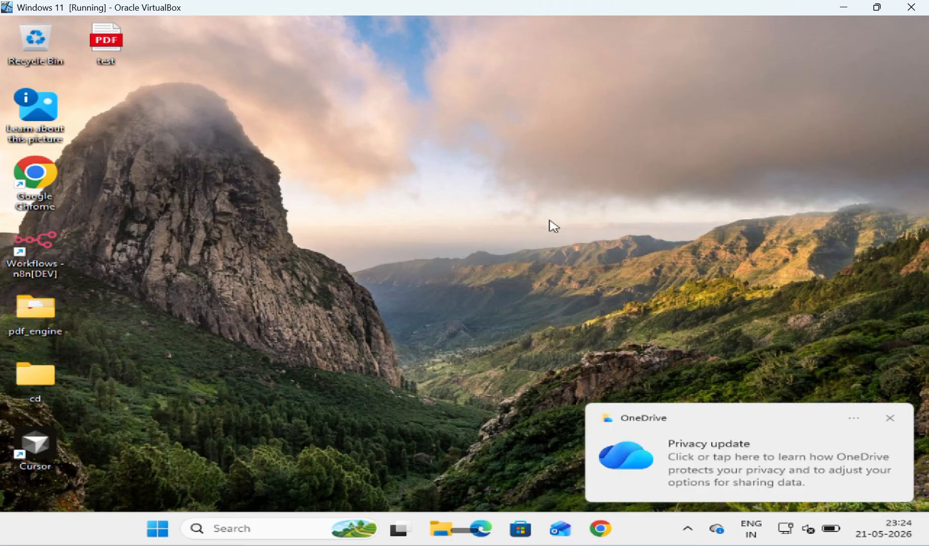
Step: Search 'cmd', run Command Prompt as administrator and approve the UAC prompt
click(891, 418)
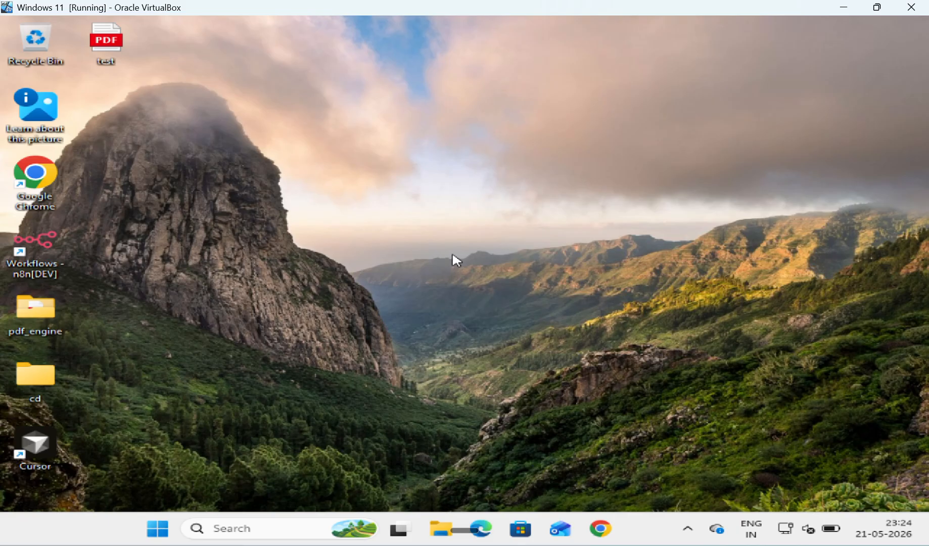
click(251, 528)
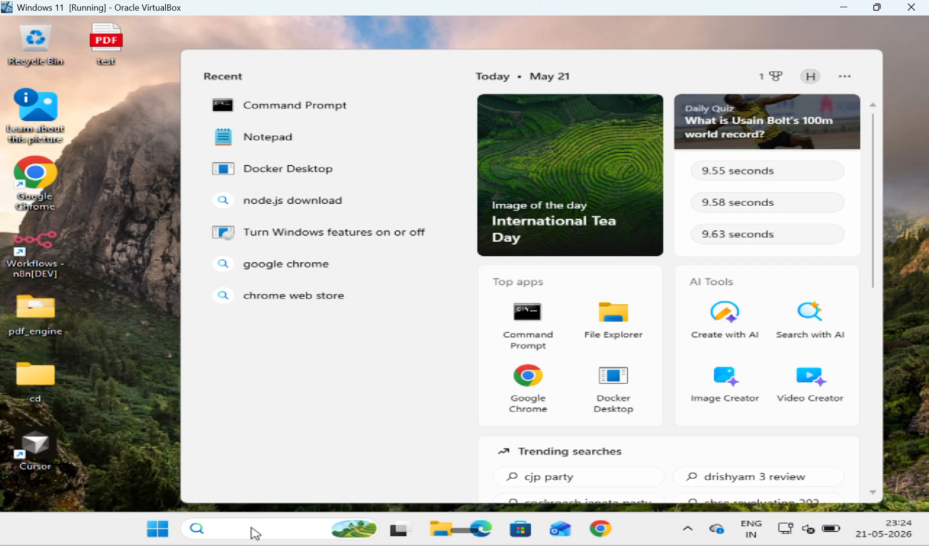
text(cmd)
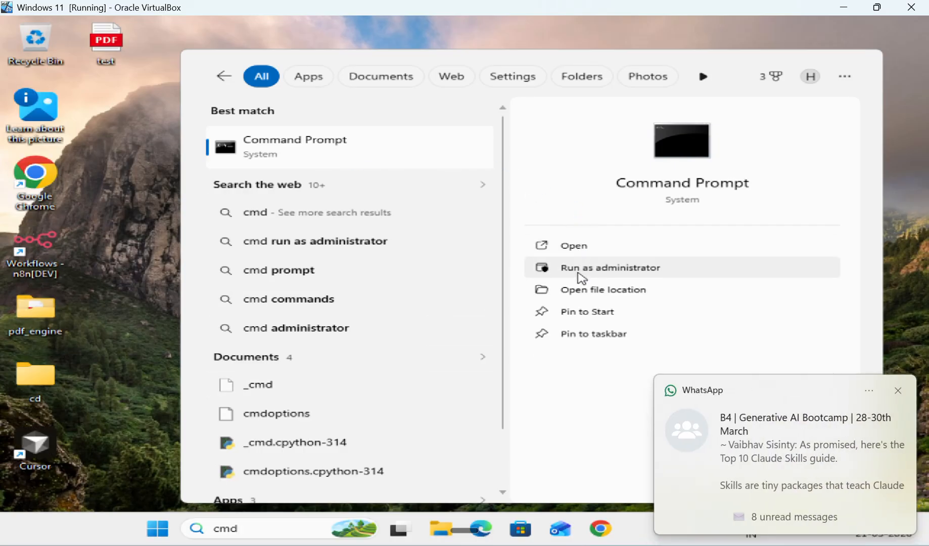
click(581, 278)
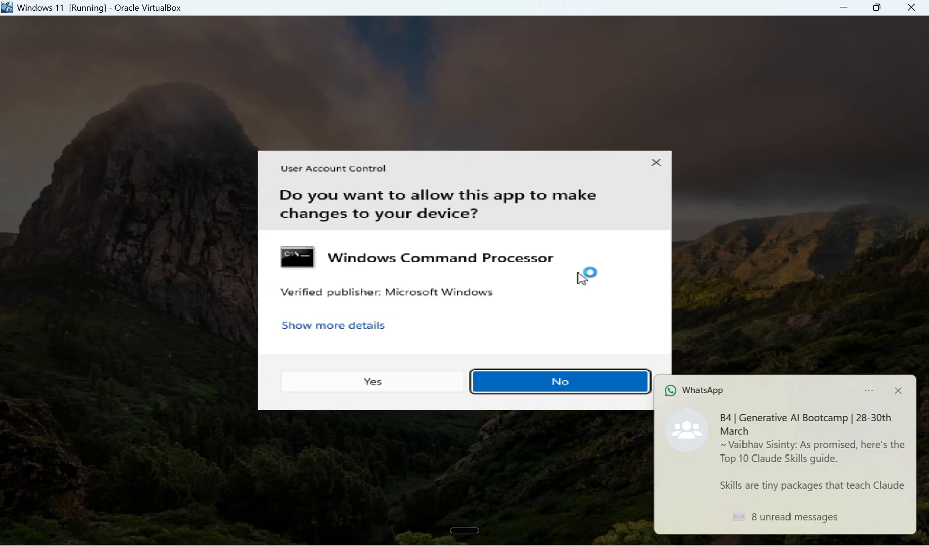
click(898, 390)
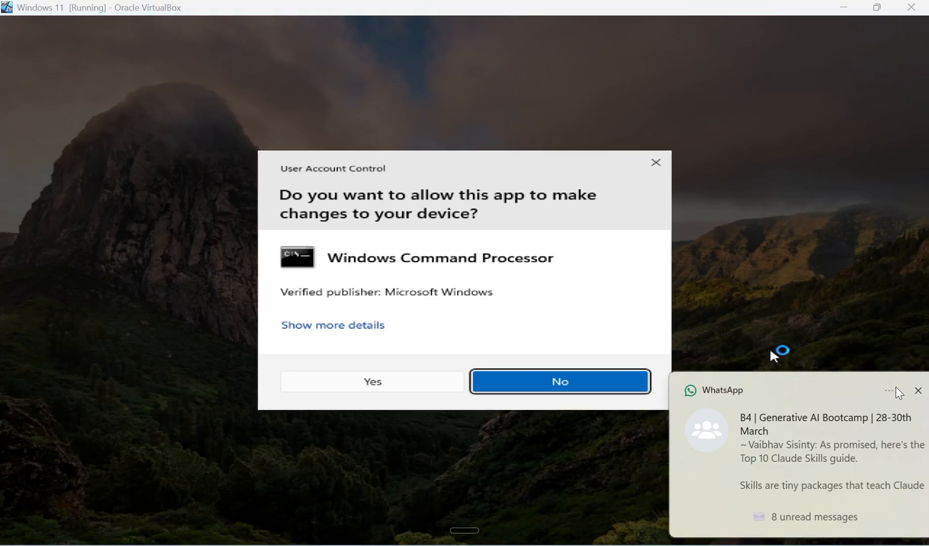
click(409, 383)
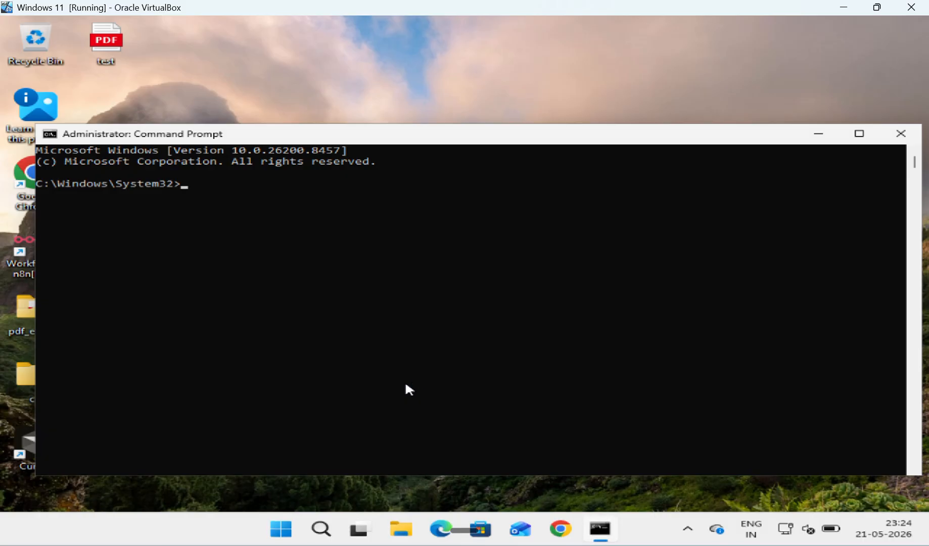
Step: Start the n8n server from Command Prompt and open its editor at localhost:5678 in Chrome
text(n8)
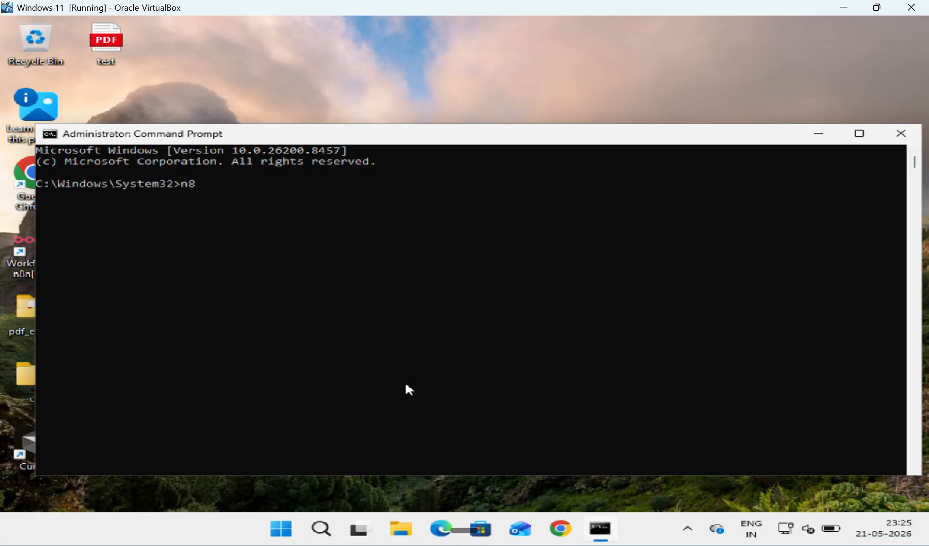
text(n)
key(Return)
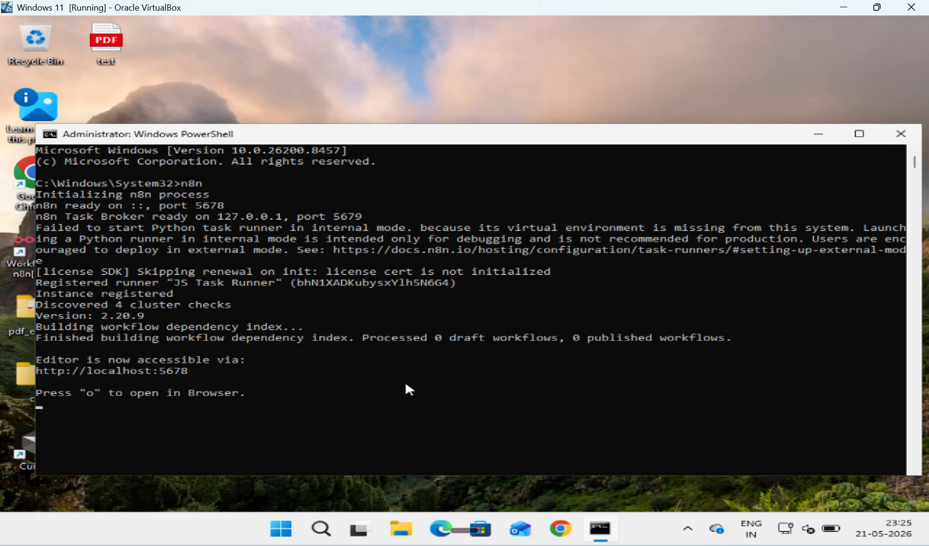
key(o)
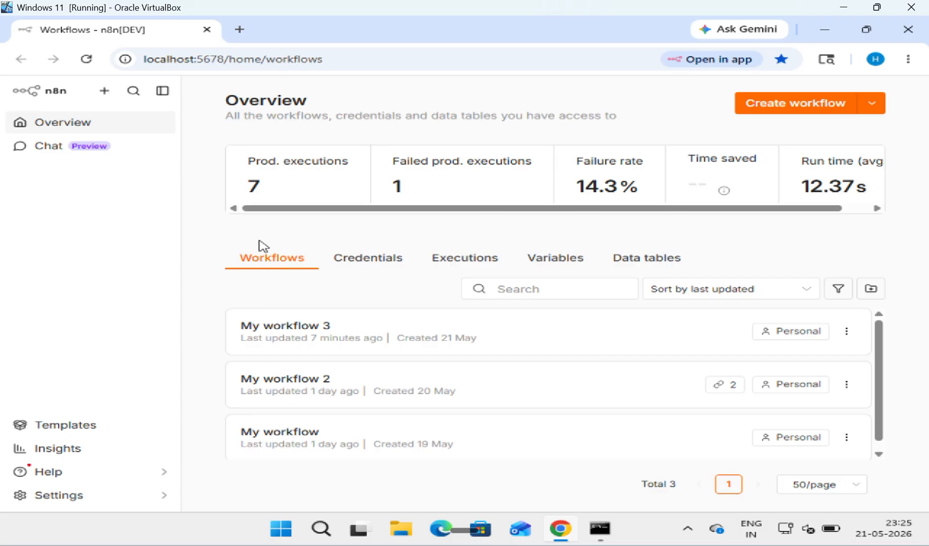
Step: Create a new empty workflow from the sidebar's + menu
click(99, 95)
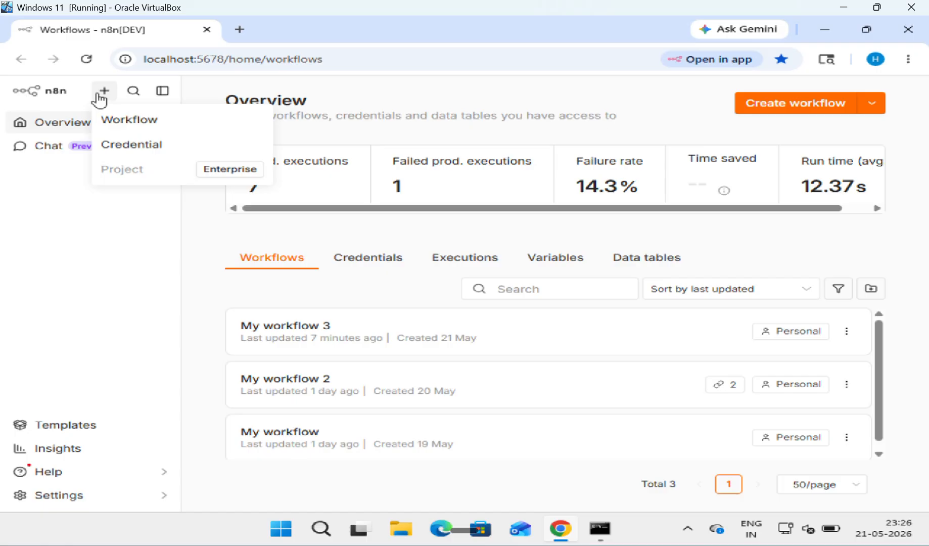
click(148, 130)
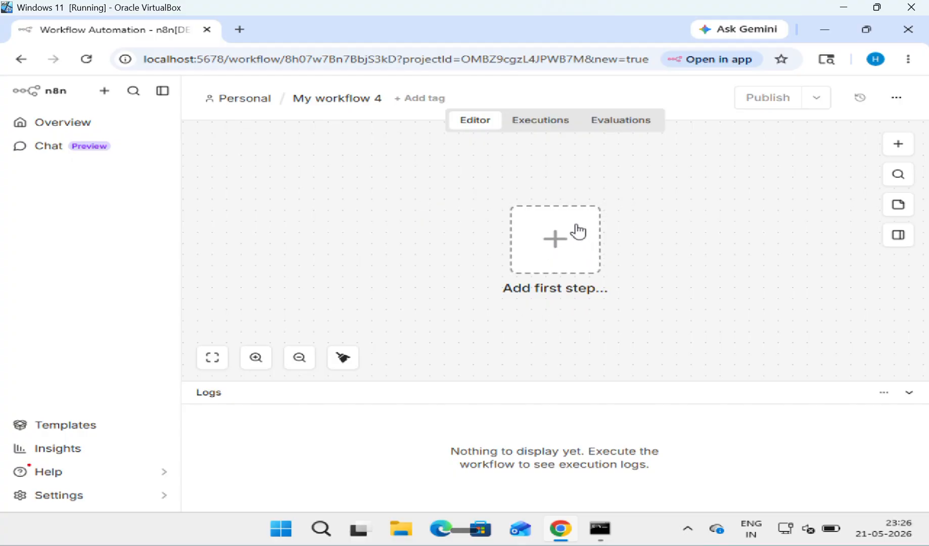
Step: Add a Manual Trigger node as the workflow's first step via the 'manu' search
click(295, 365)
click(294, 365)
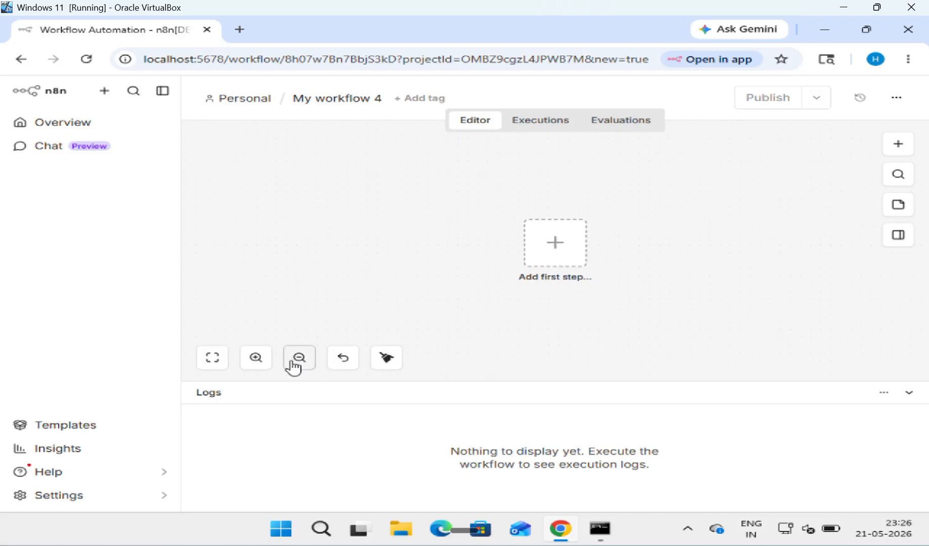
click(245, 366)
click(245, 366)
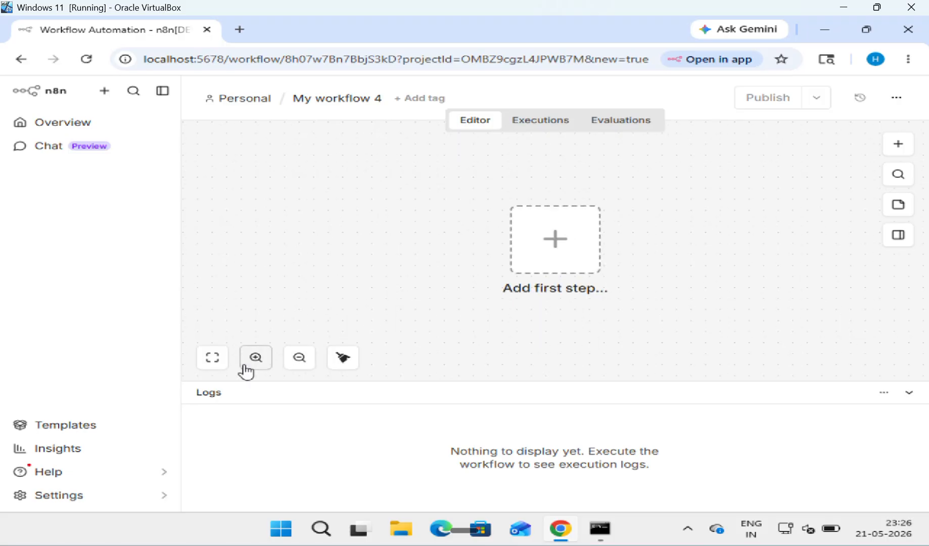
click(344, 359)
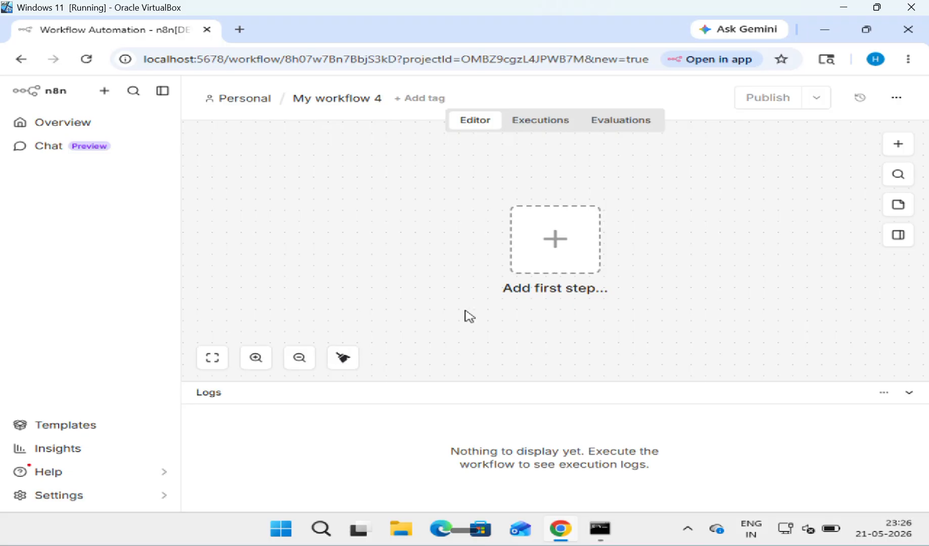
click(547, 250)
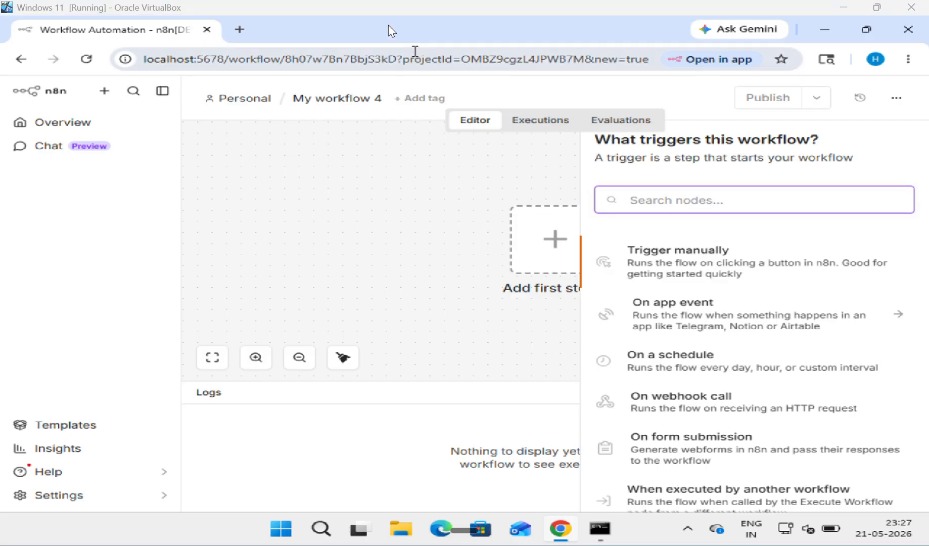
click(695, 205)
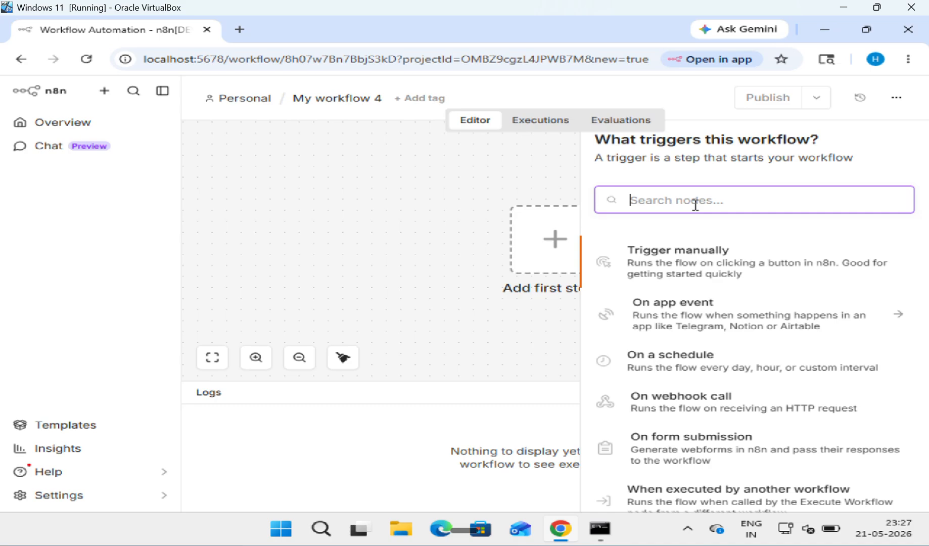
text(manu)
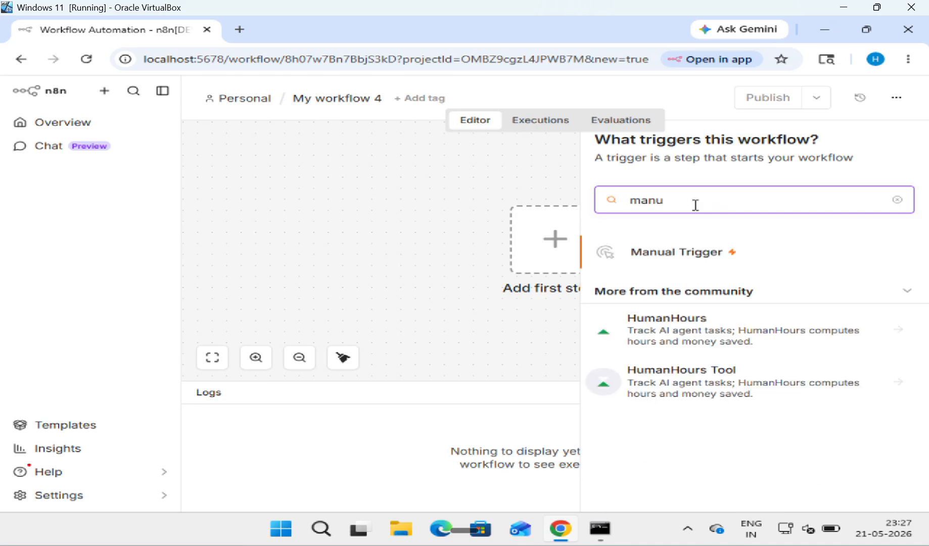
click(718, 255)
Step: Execute the Manual Trigger, deactivate and reactivate it, then delete it
mouse_move(532, 215)
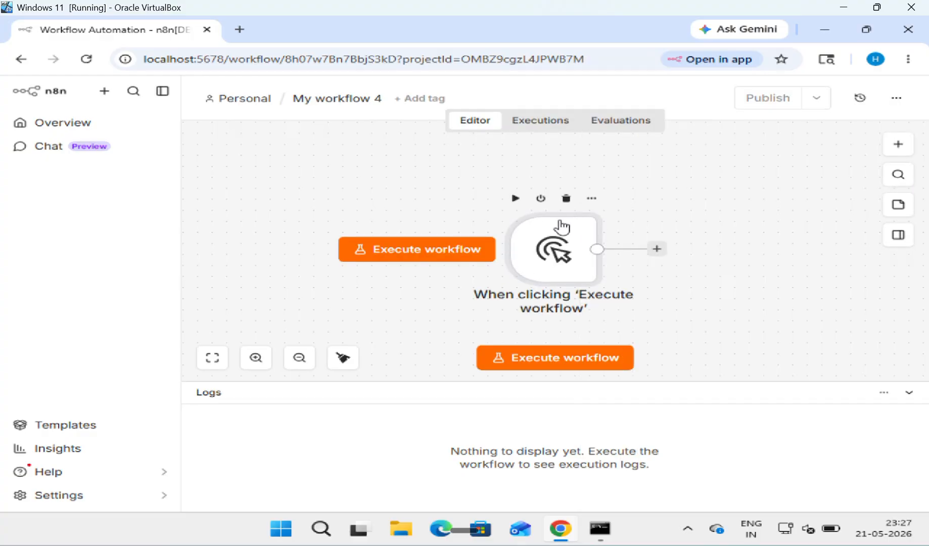
click(554, 358)
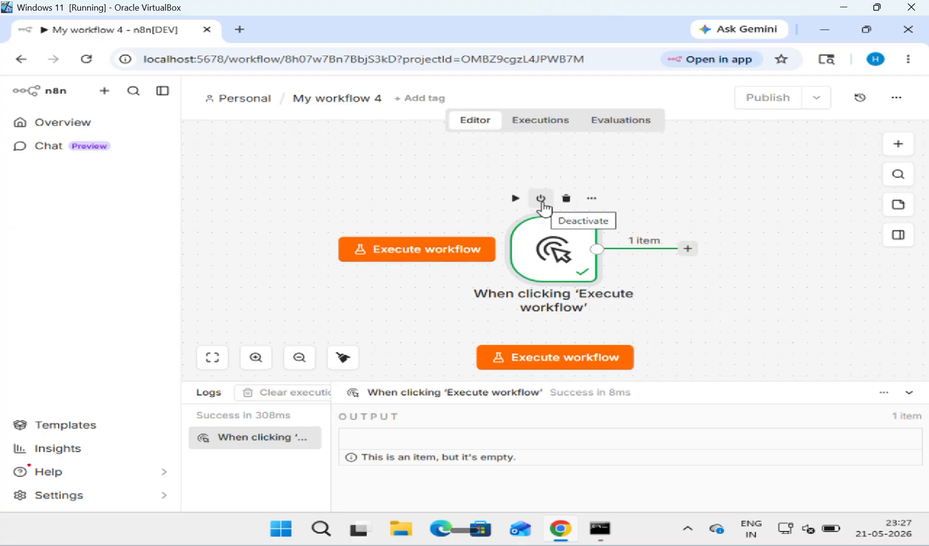
click(515, 198)
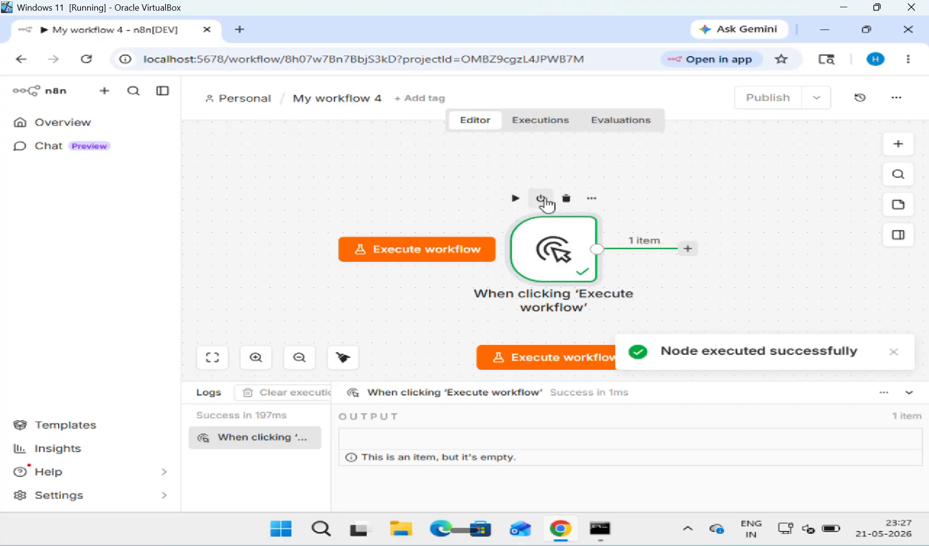
click(541, 199)
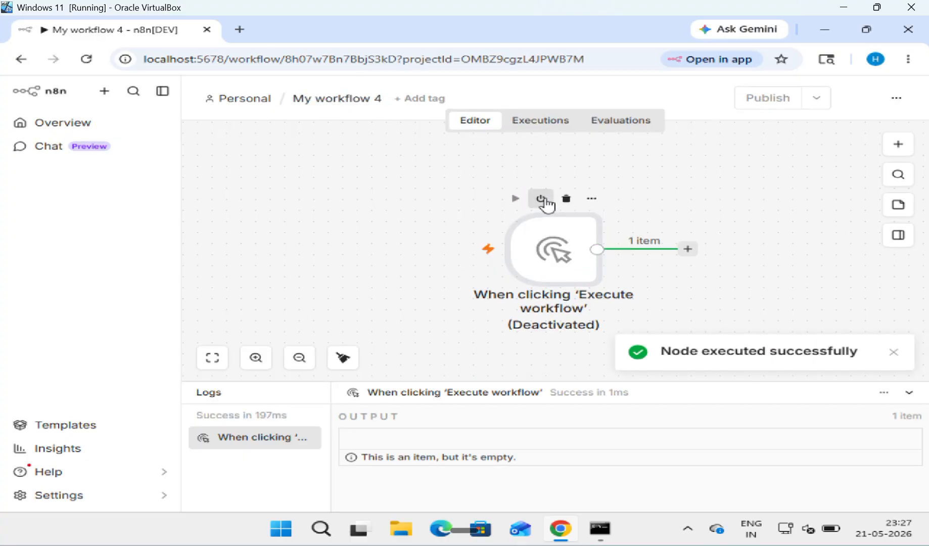
click(541, 199)
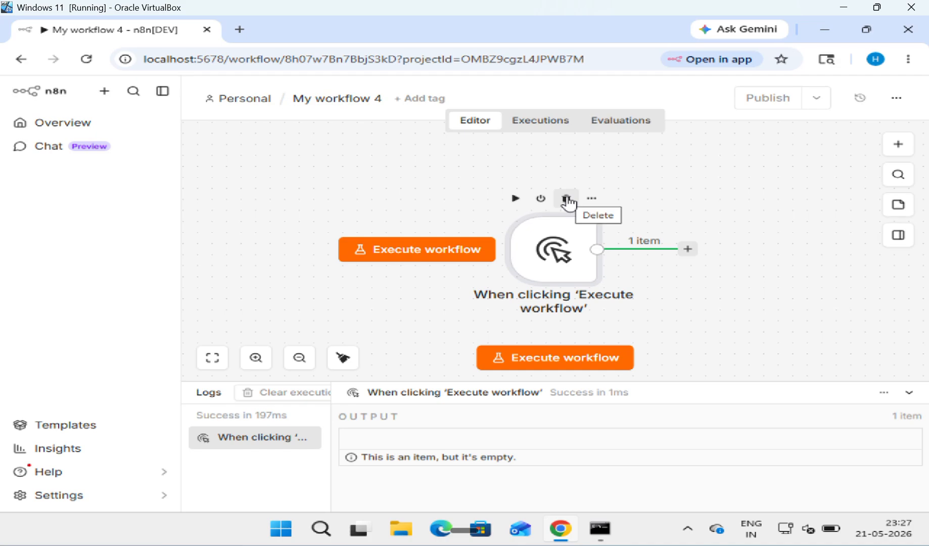
click(566, 198)
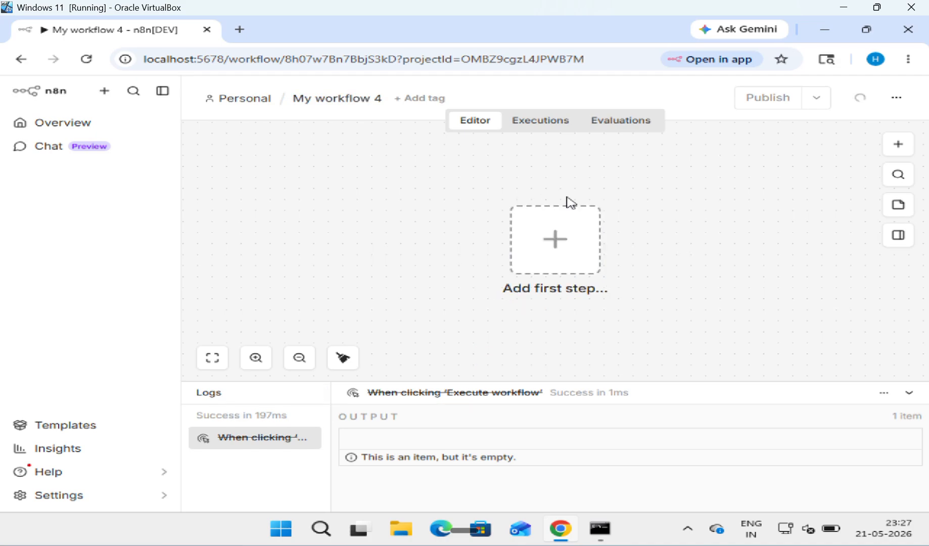
click(560, 237)
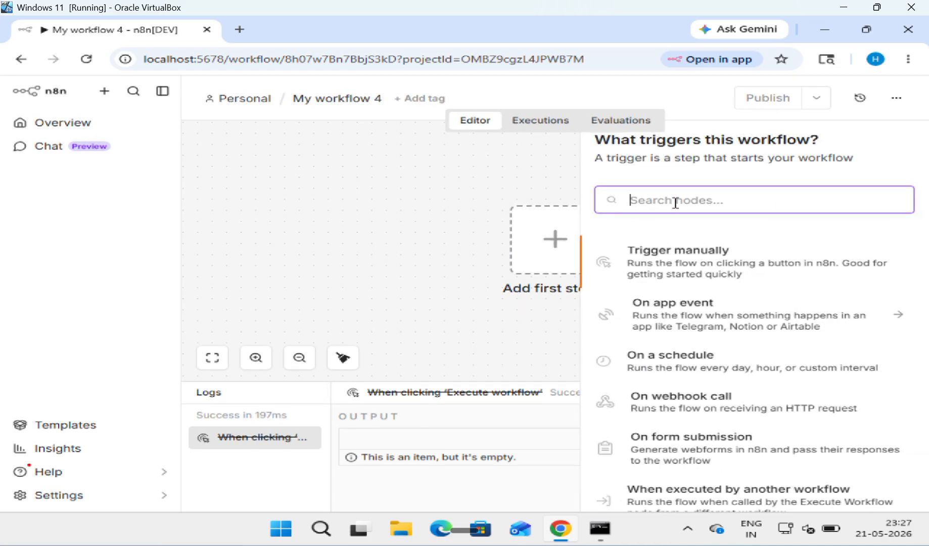
Step: Add an n8n Form 'On new n8n Form event' trigger to the workflow
text(m)
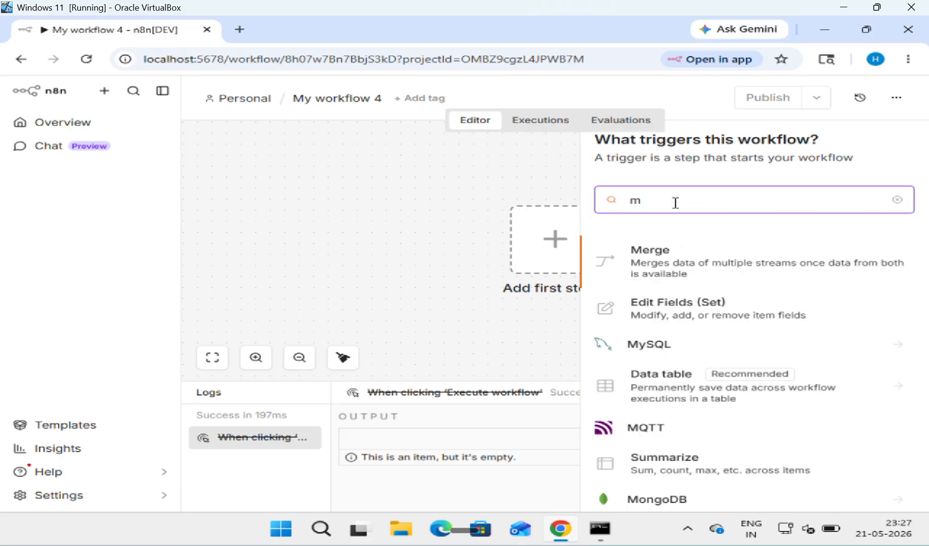
text(an)
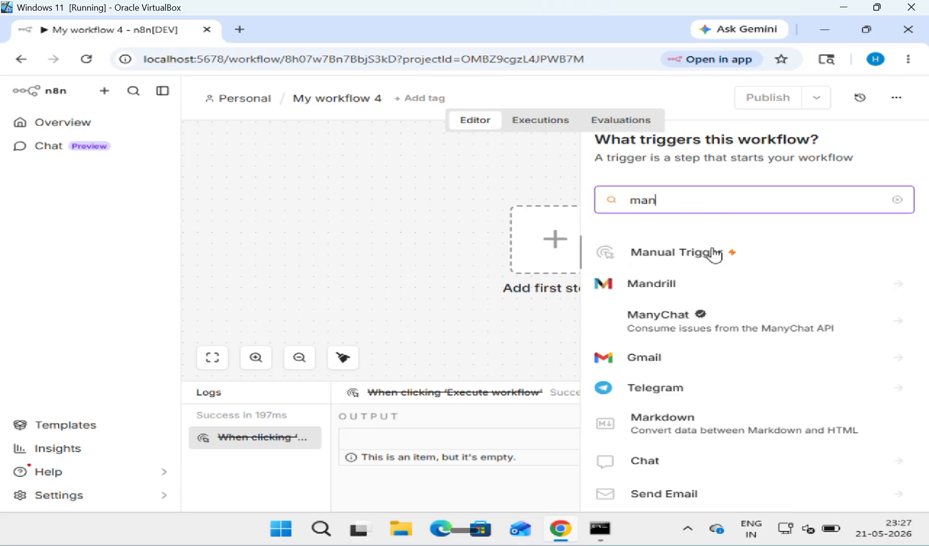
click(714, 254)
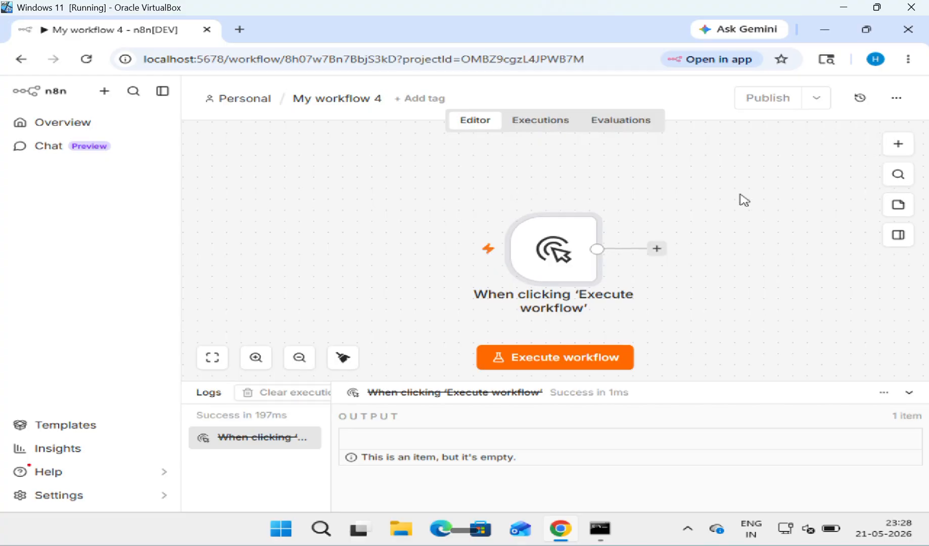
click(657, 251)
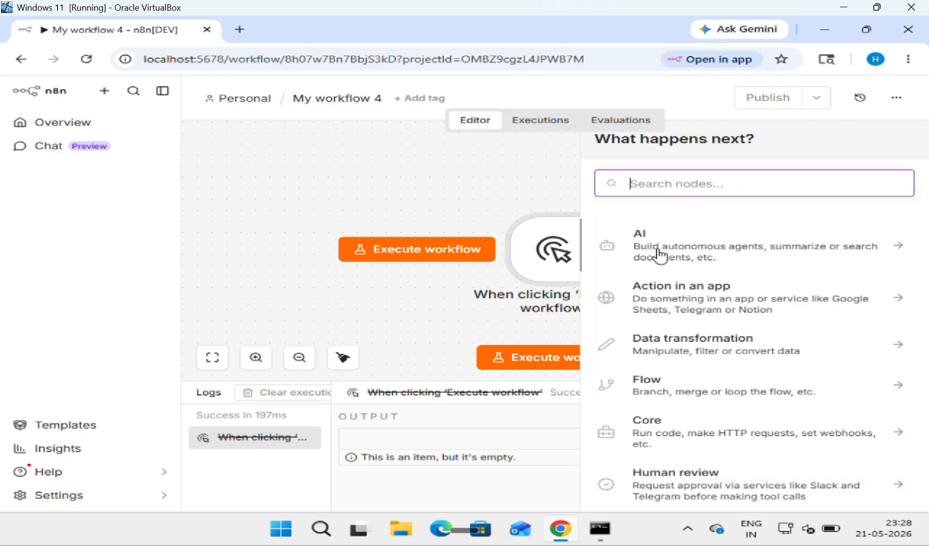
text(n8)
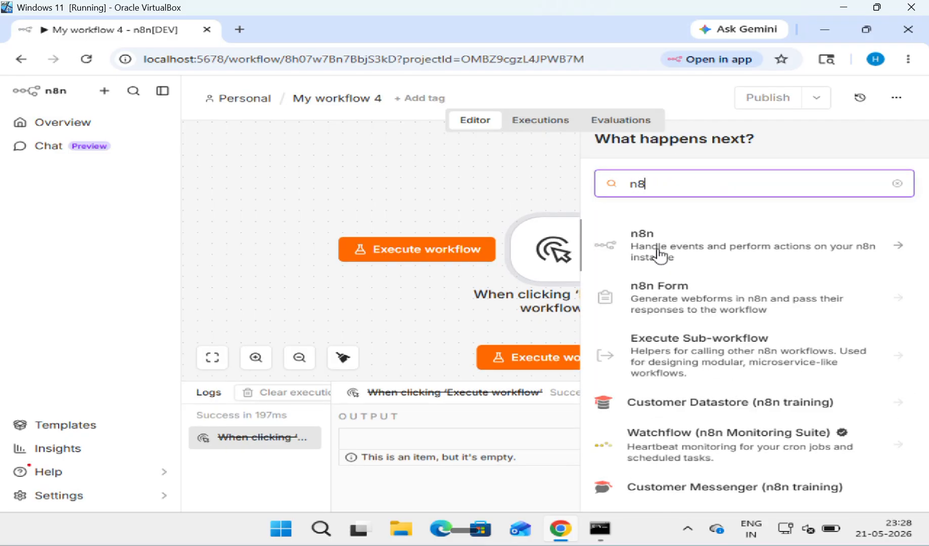
text(n )
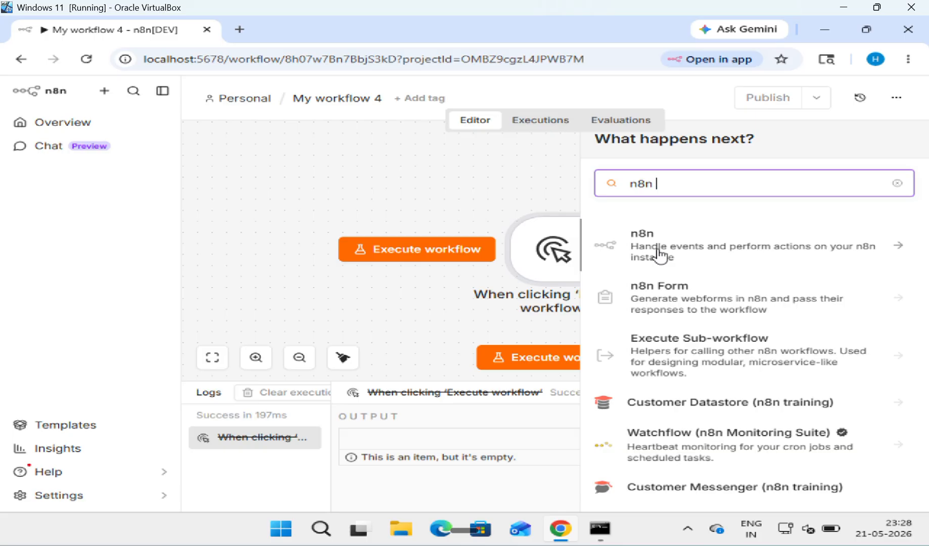
text(Fo)
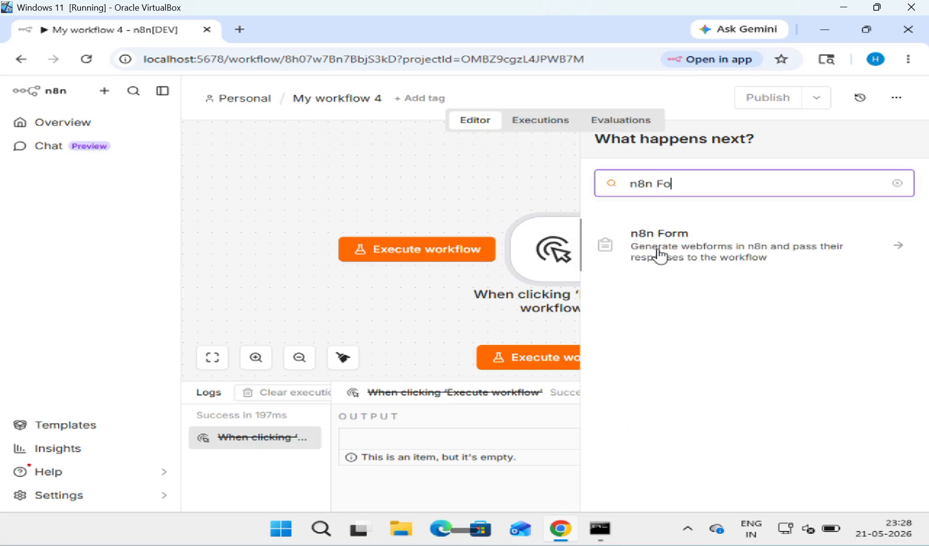
click(718, 259)
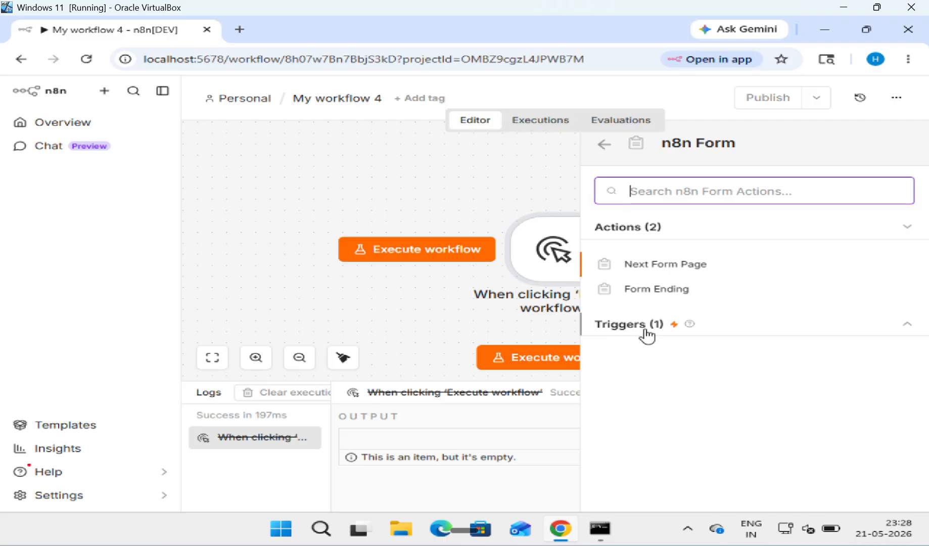
click(901, 333)
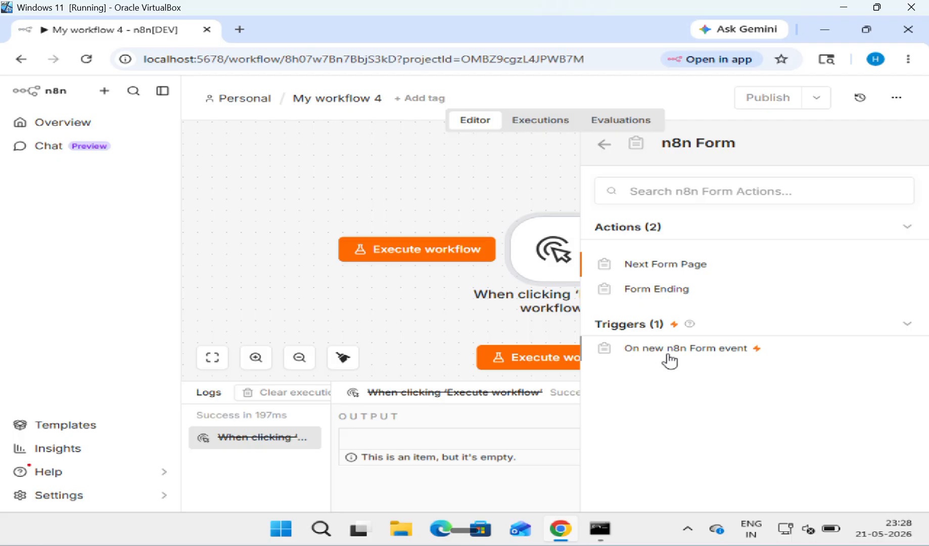
click(716, 354)
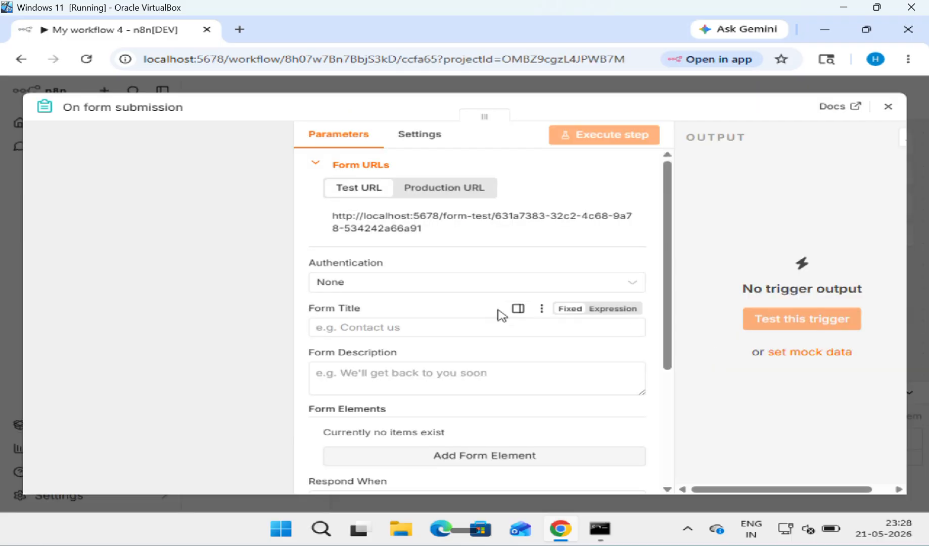
Step: Title the form 'User Name' and add a first element labelled FirstName
click(438, 331)
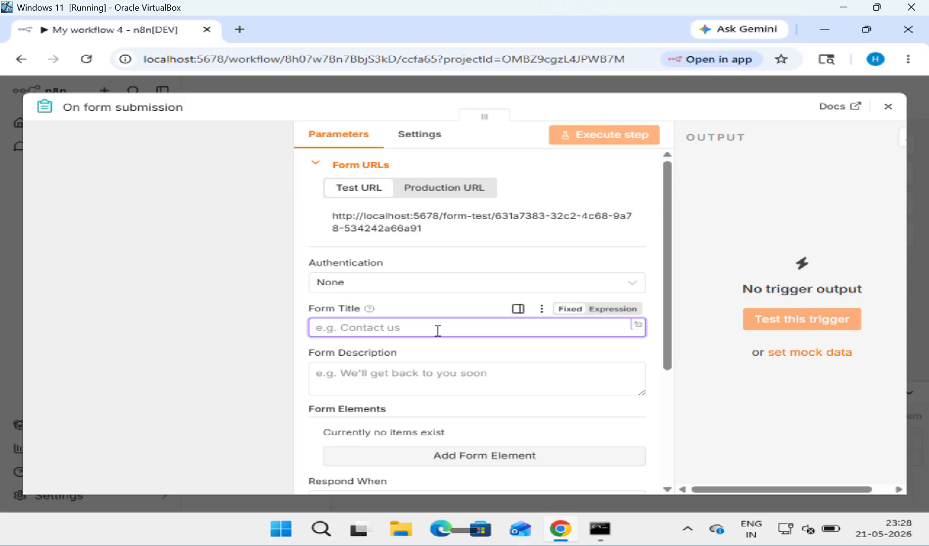
text(Us)
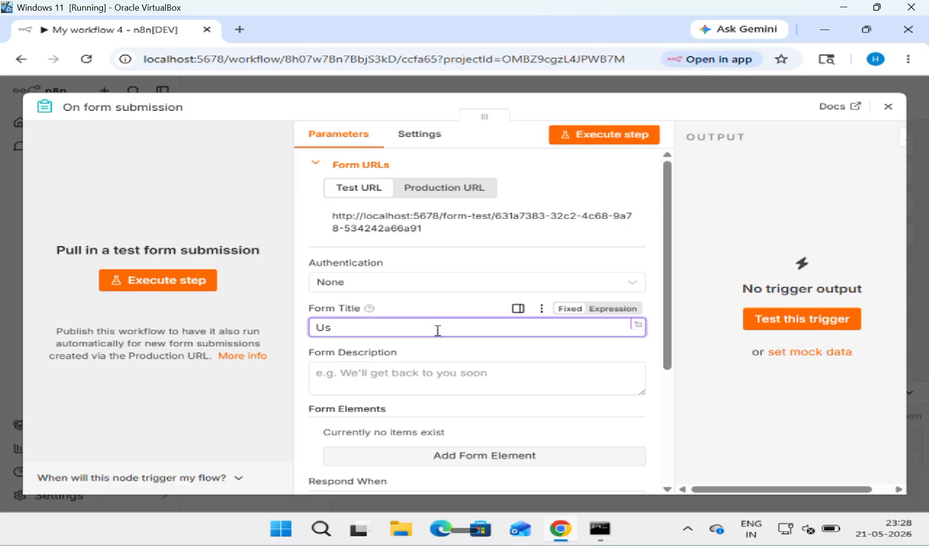
text(er Name)
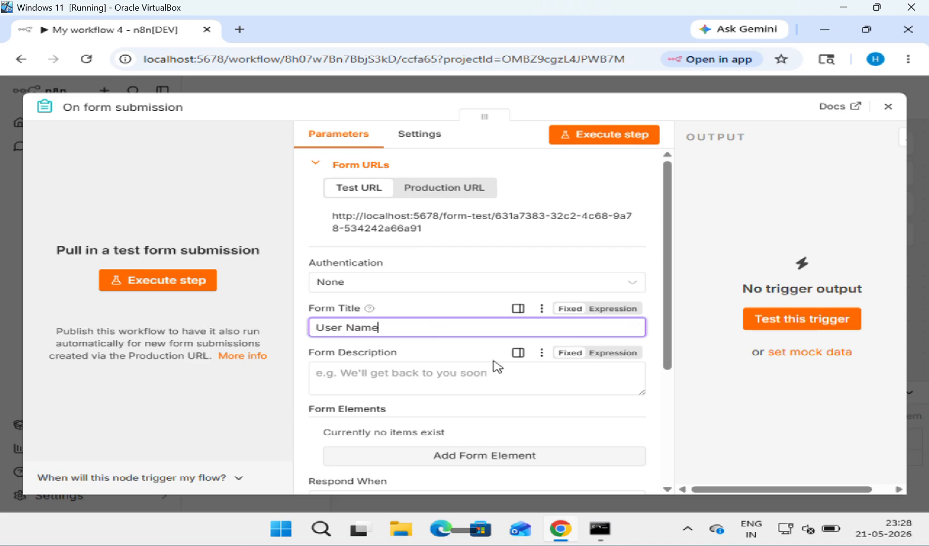
scroll(496, 365, down, 1)
click(476, 387)
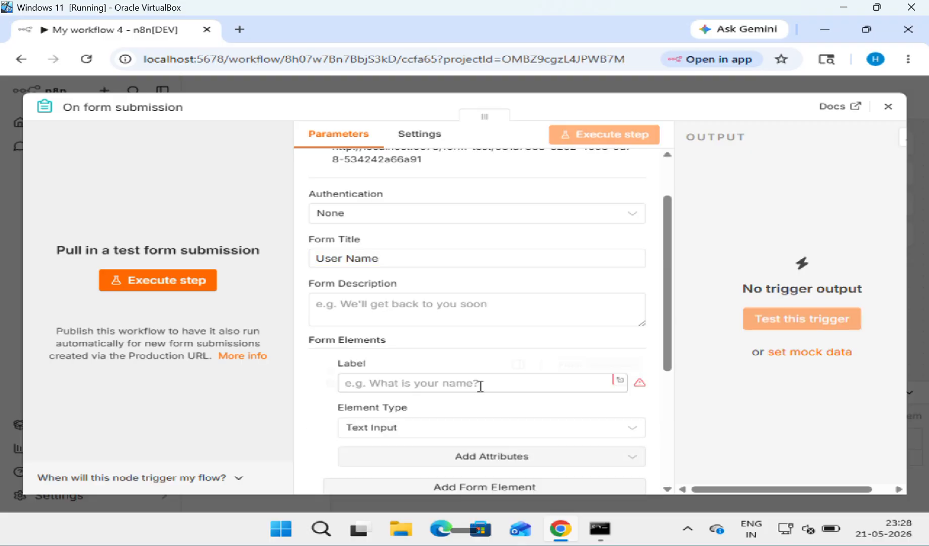
click(439, 386)
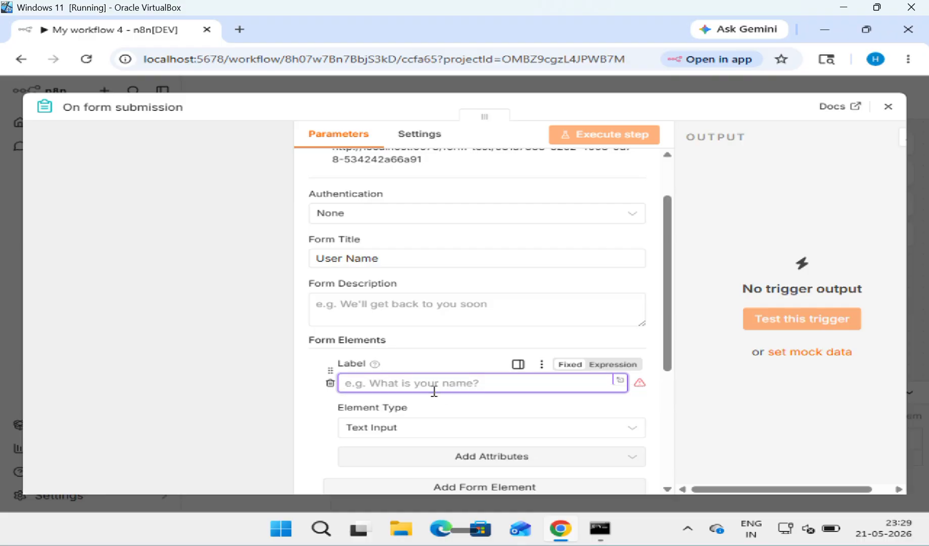
text(F)
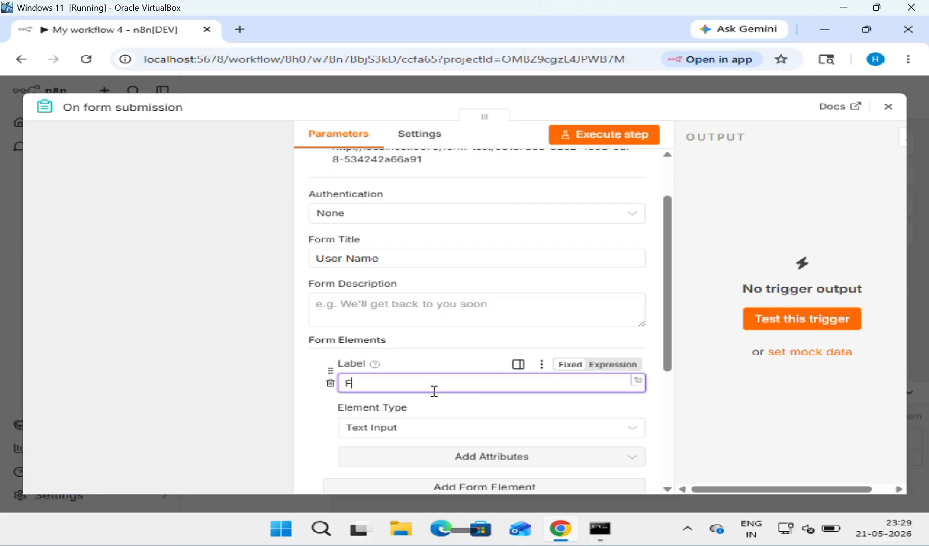
text(irstName)
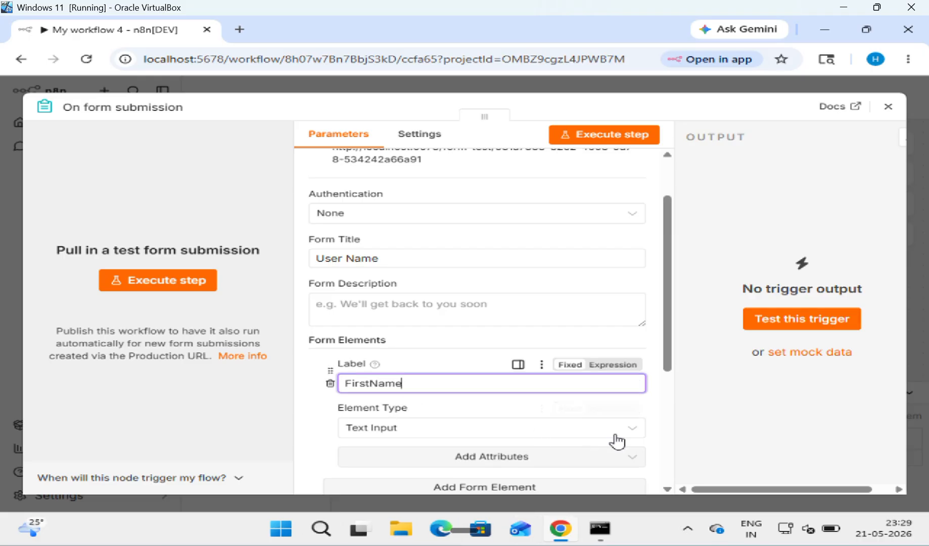
Step: Keep FirstName as a Text Input and add a Required Field attribute
click(631, 433)
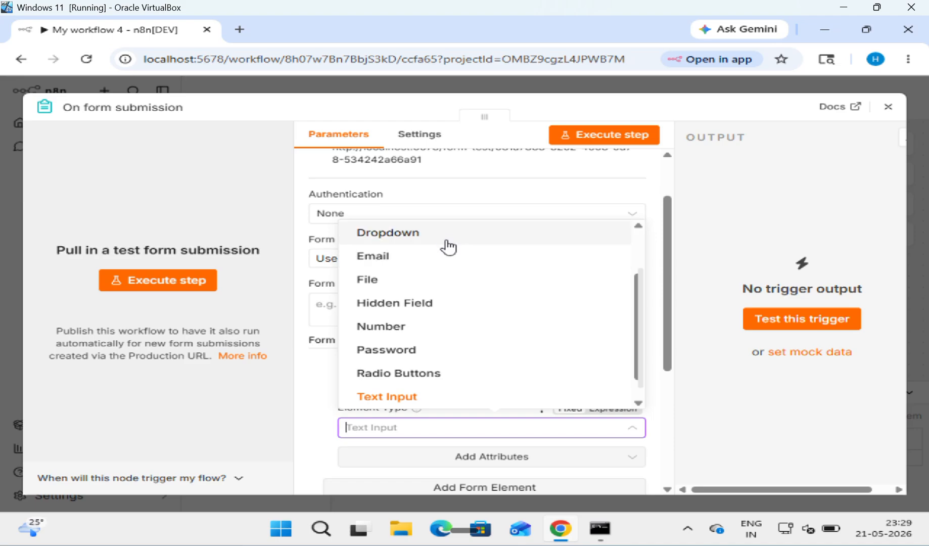
click(436, 396)
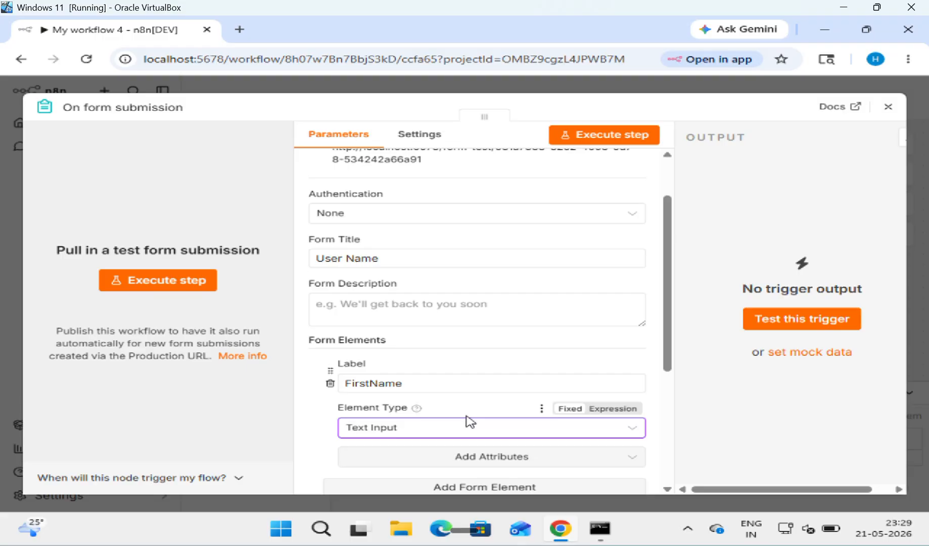
click(625, 460)
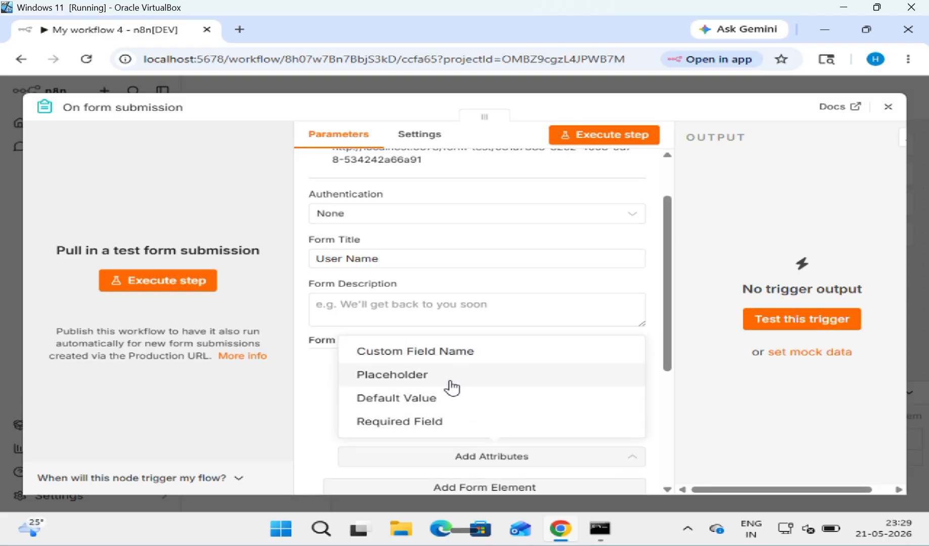
click(445, 423)
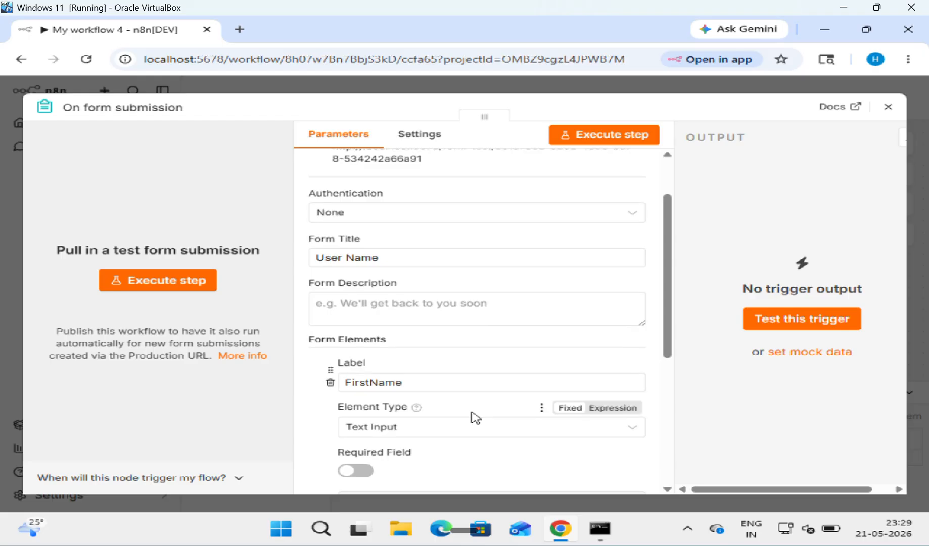
Step: Add a LastName element with a Required Field attribute and close the node panel
scroll(475, 417, down, 1)
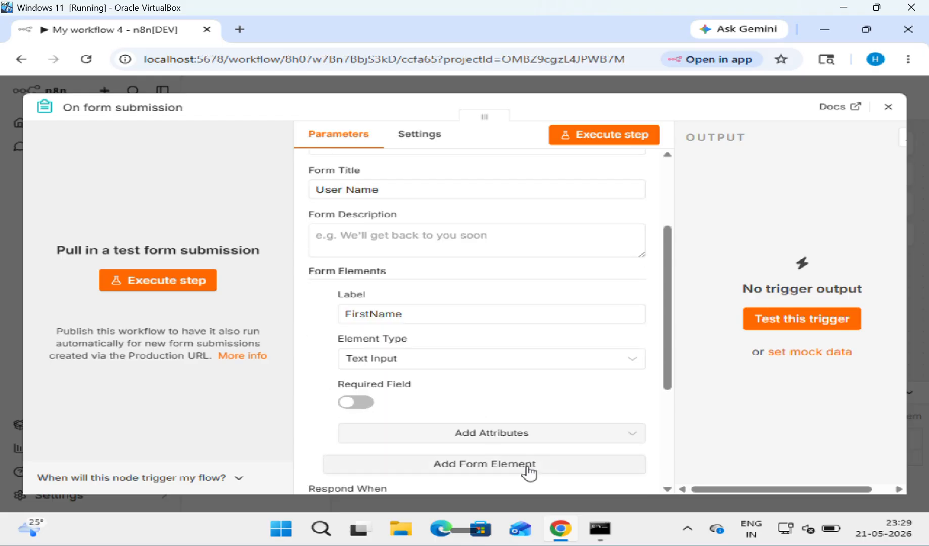
click(474, 472)
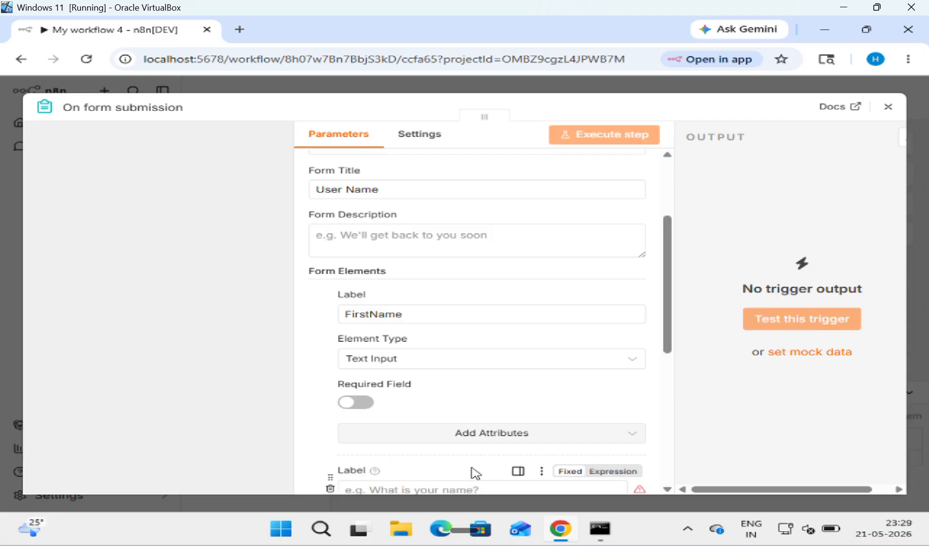
scroll(474, 473, down, 3)
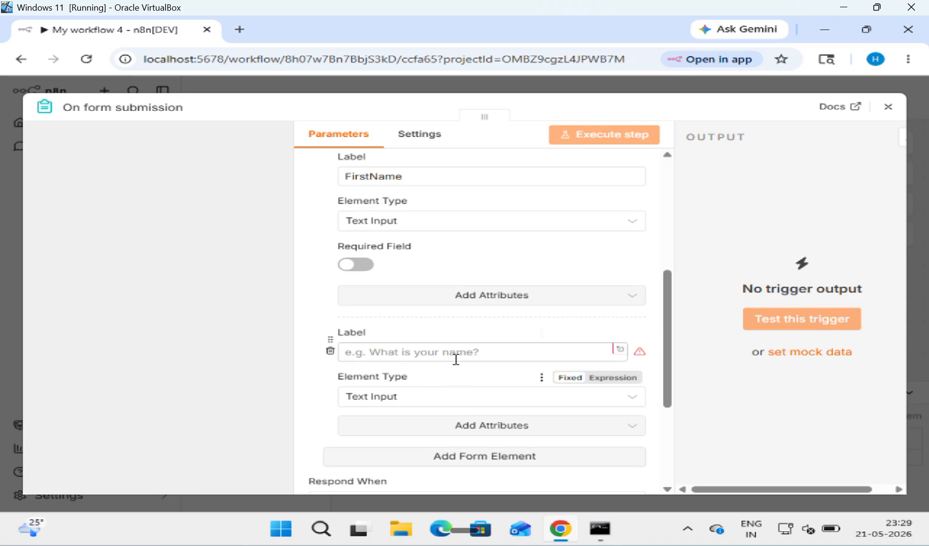
click(455, 357)
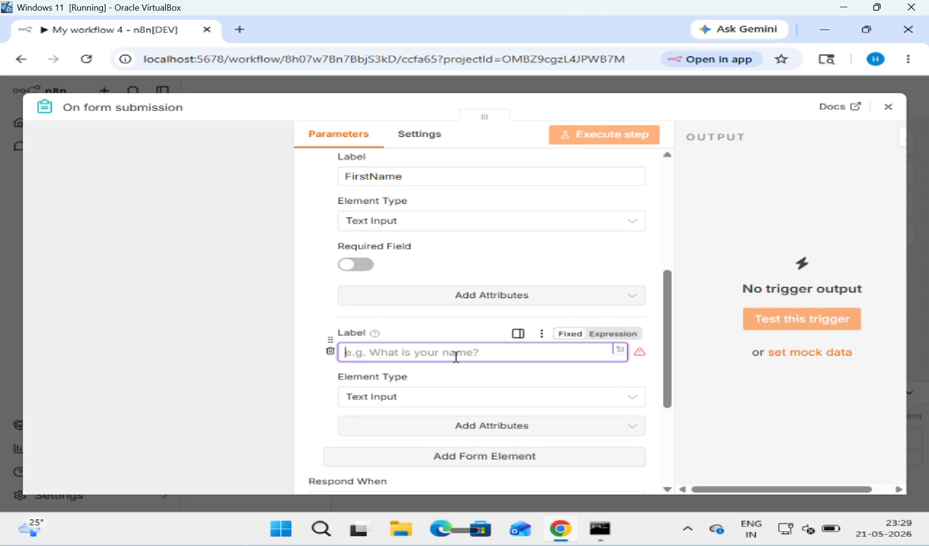
text(LastName)
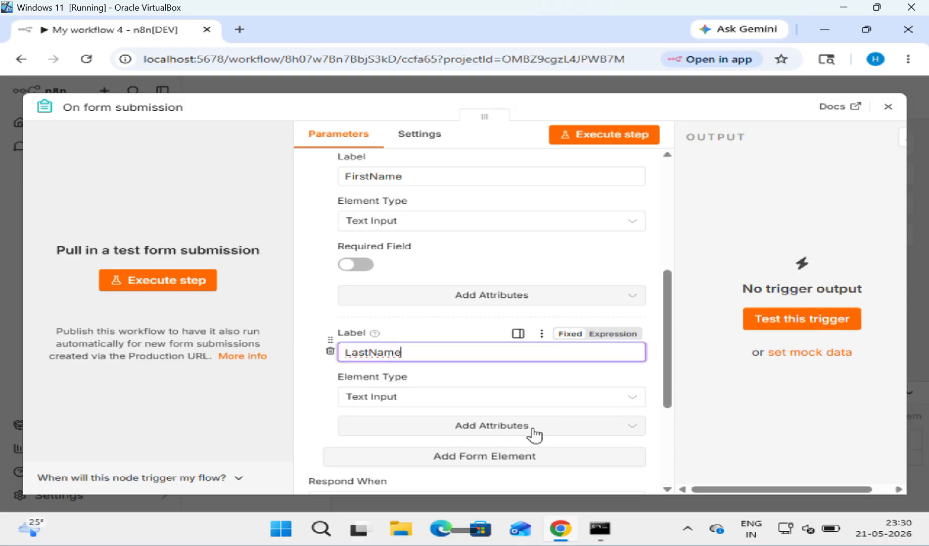
click(615, 429)
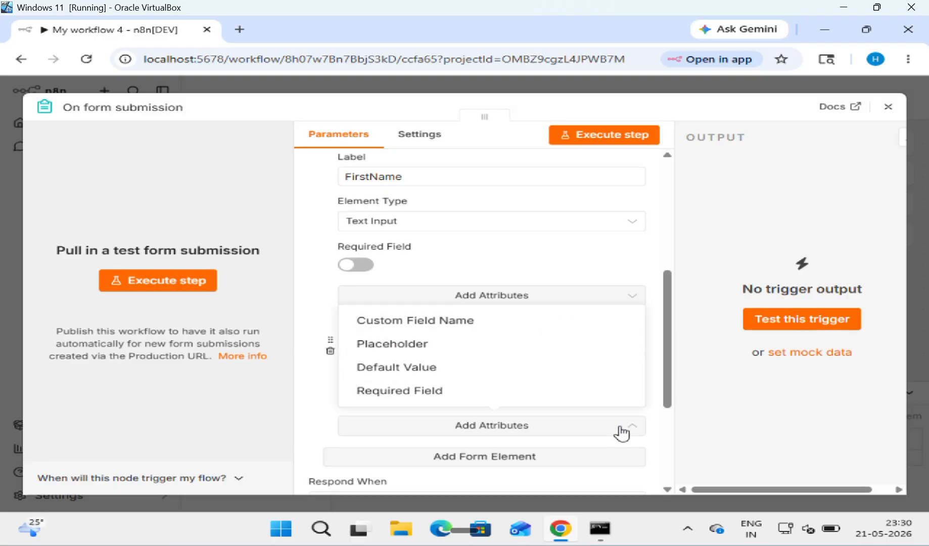
click(447, 397)
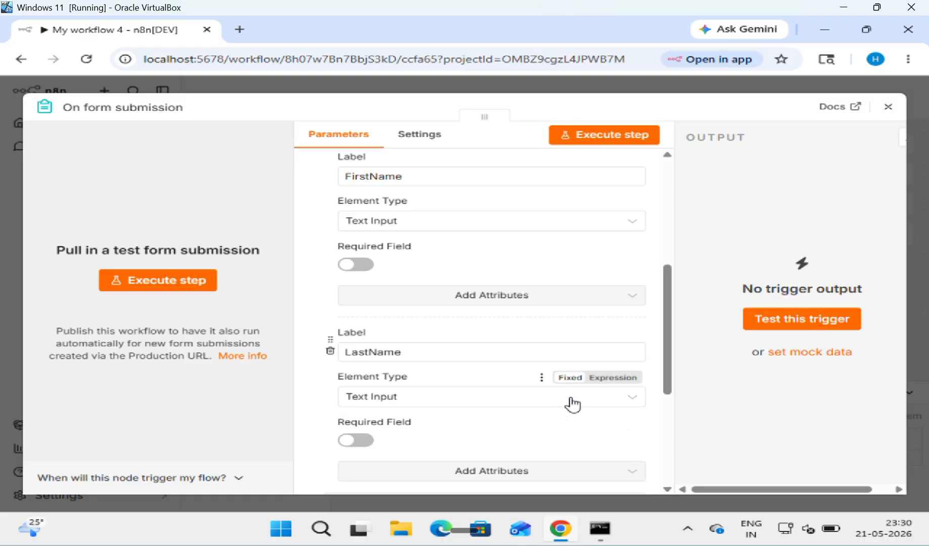
click(891, 106)
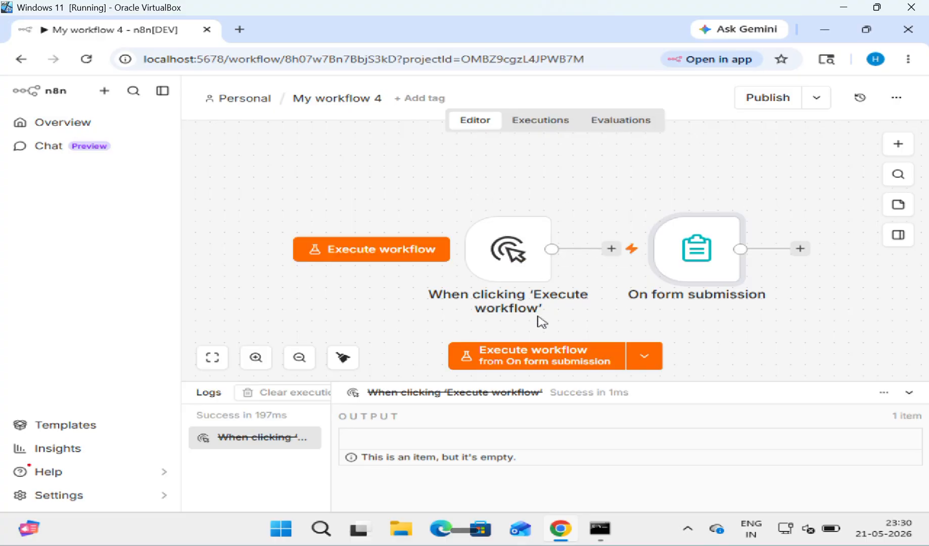
Step: Test the form trigger by submitting sample first and last names
click(541, 352)
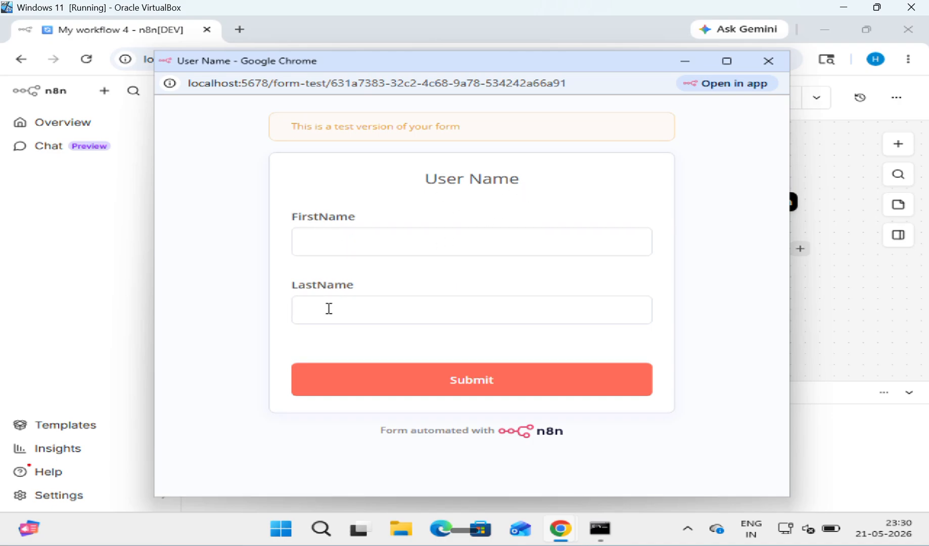
click(375, 241)
text(HCET)
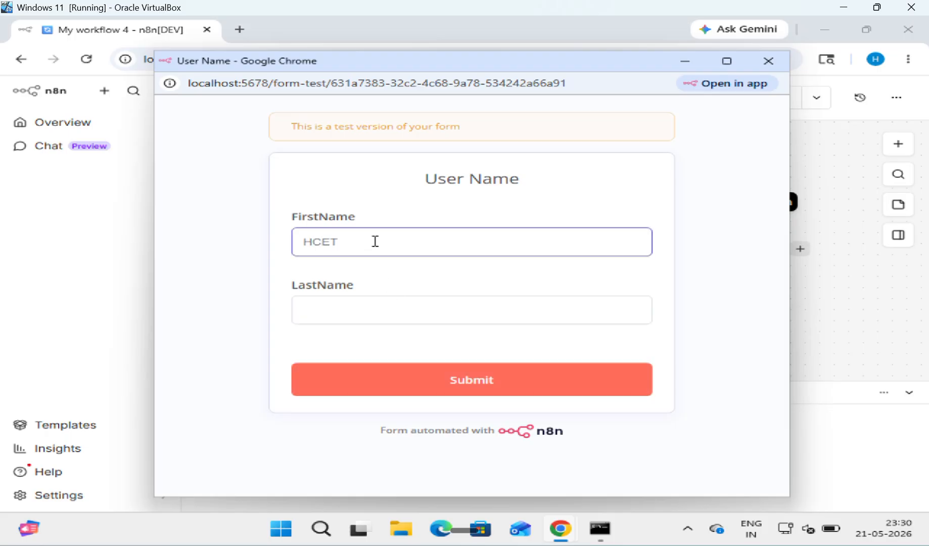
key(Tab)
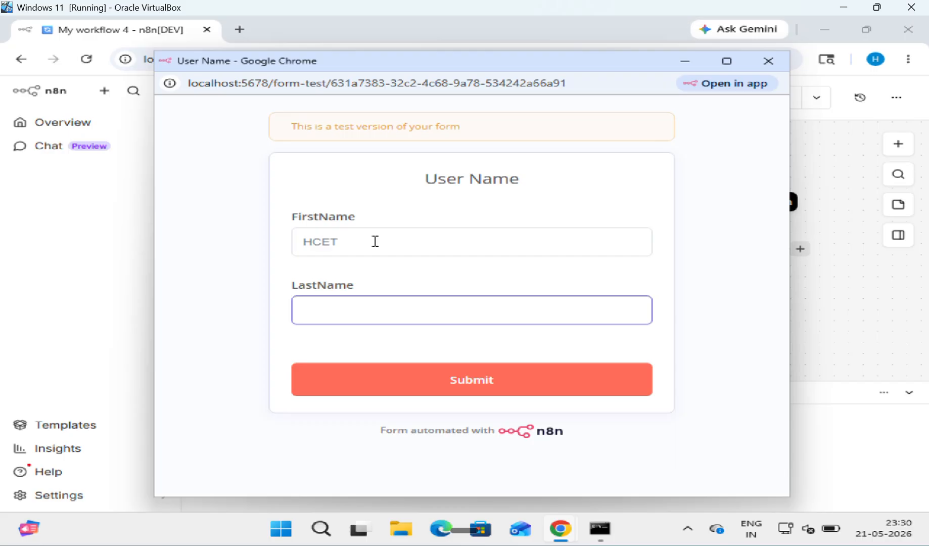
text(CODER)
click(452, 374)
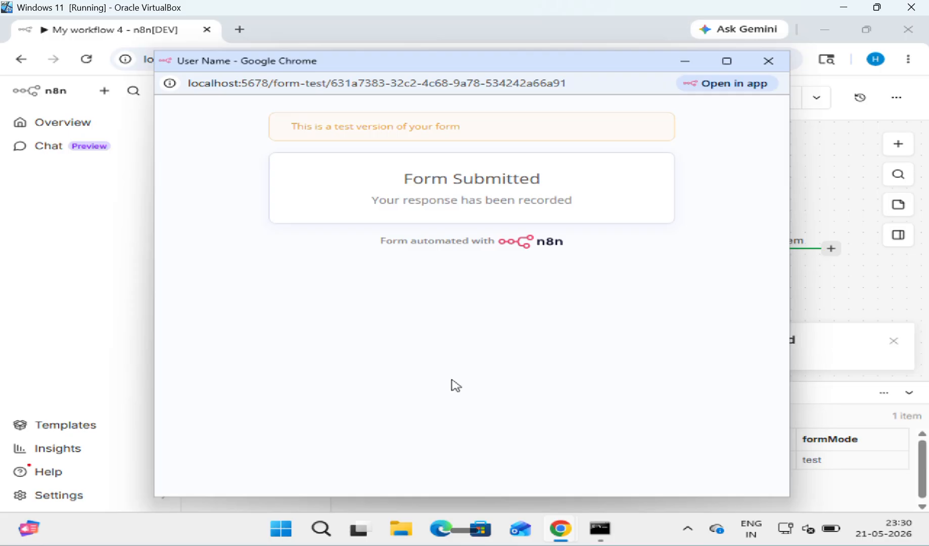
click(764, 61)
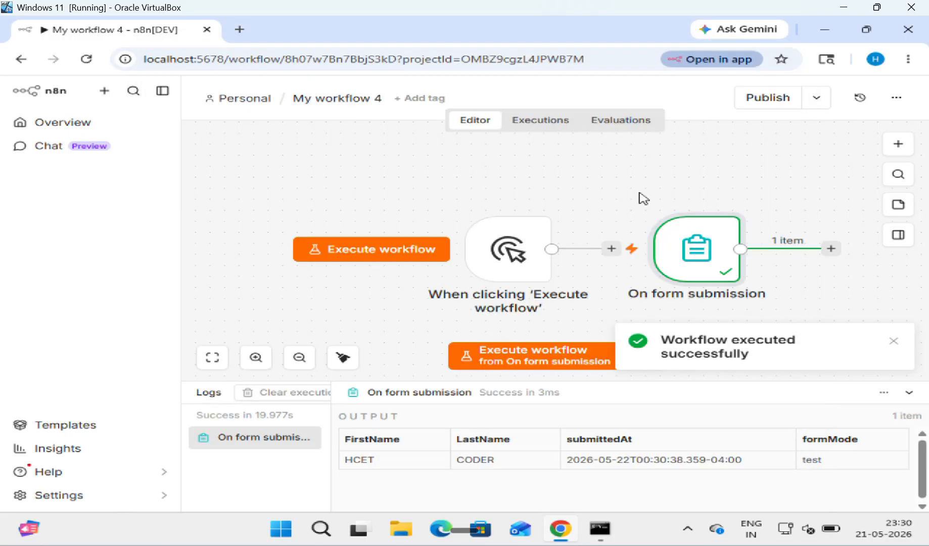
Step: Run the form test again and submit it with both name fields blank
click(539, 360)
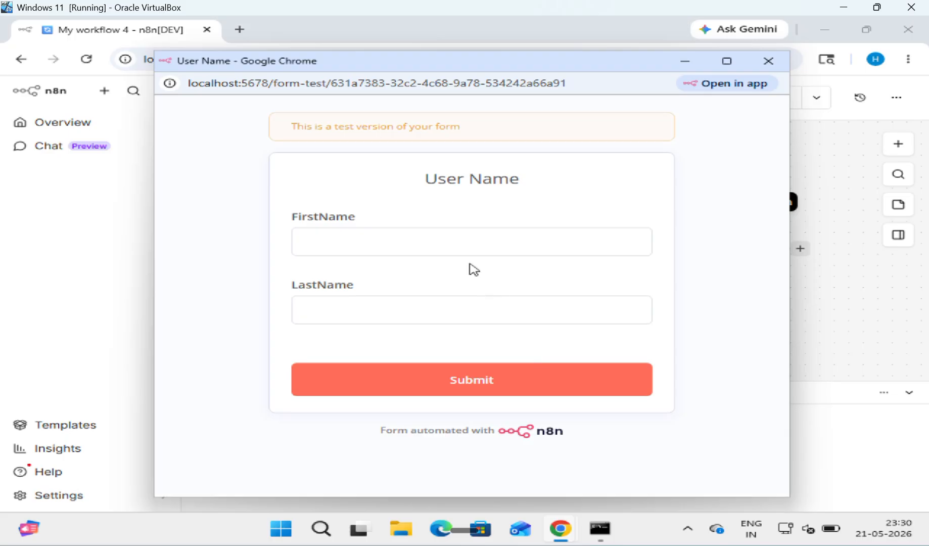
click(458, 242)
key(Tab)
key(Tab)
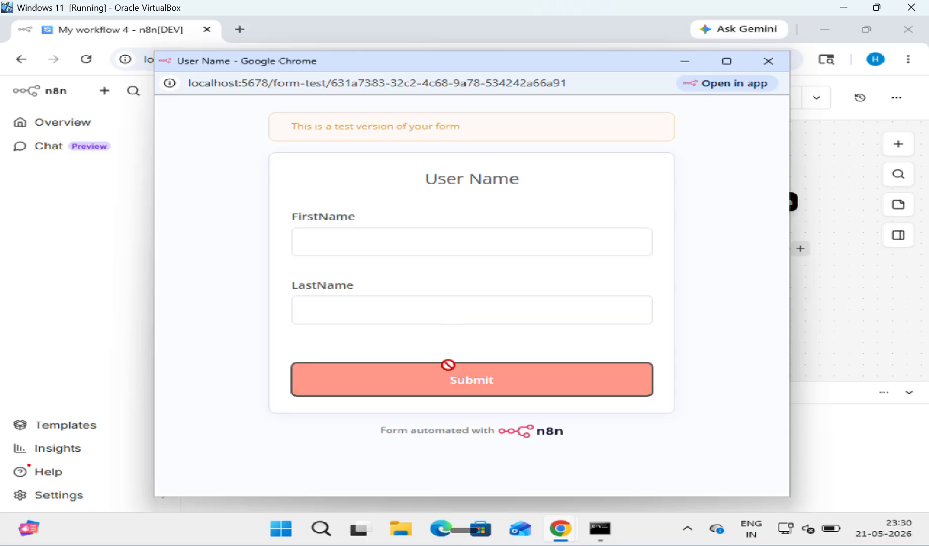
click(448, 365)
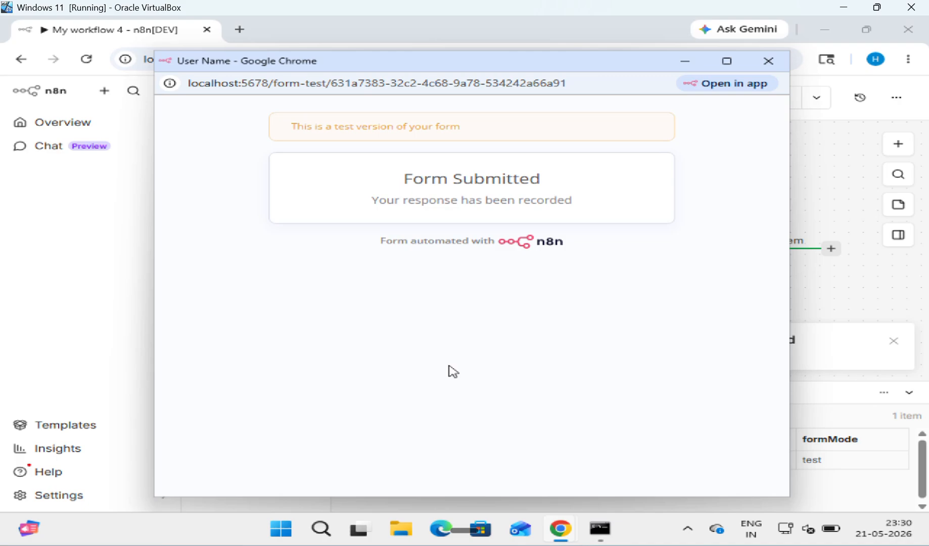
click(768, 61)
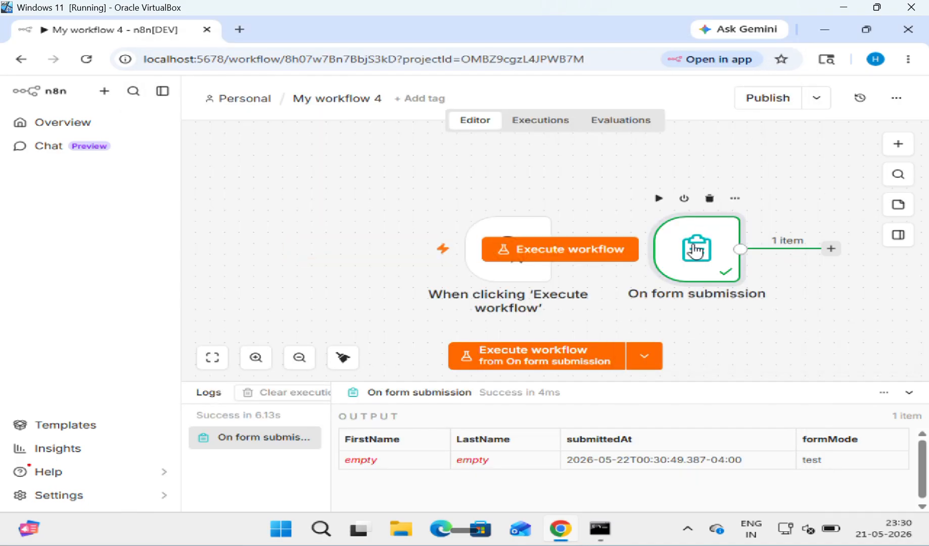
Step: Turn on the Required Field toggle for FirstName in the form trigger's settings
double_click(696, 250)
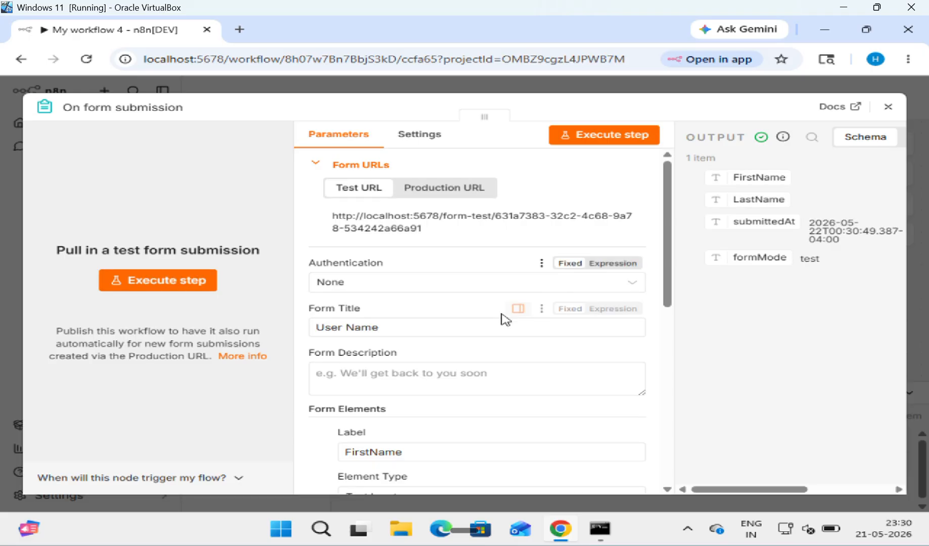
scroll(502, 317, down, 3)
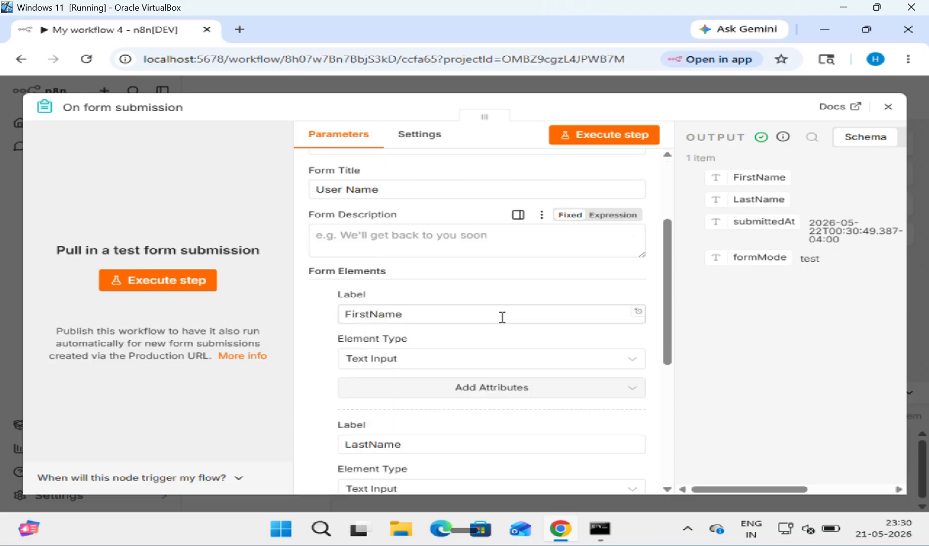
scroll(502, 318, down, 1)
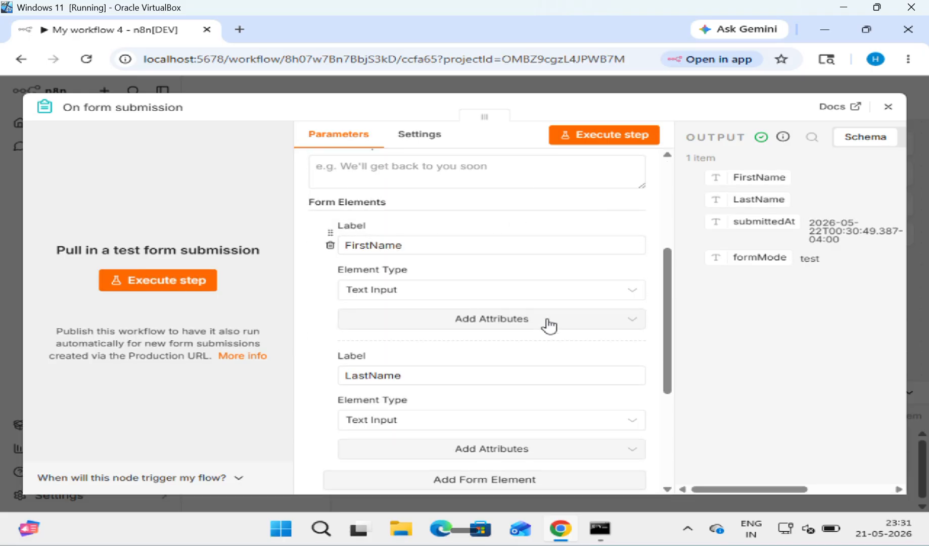
click(632, 320)
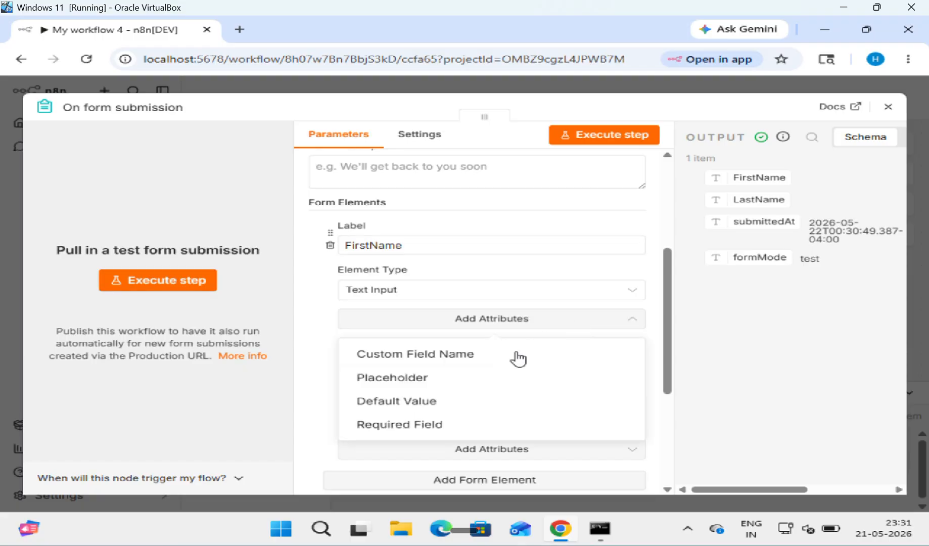
click(462, 428)
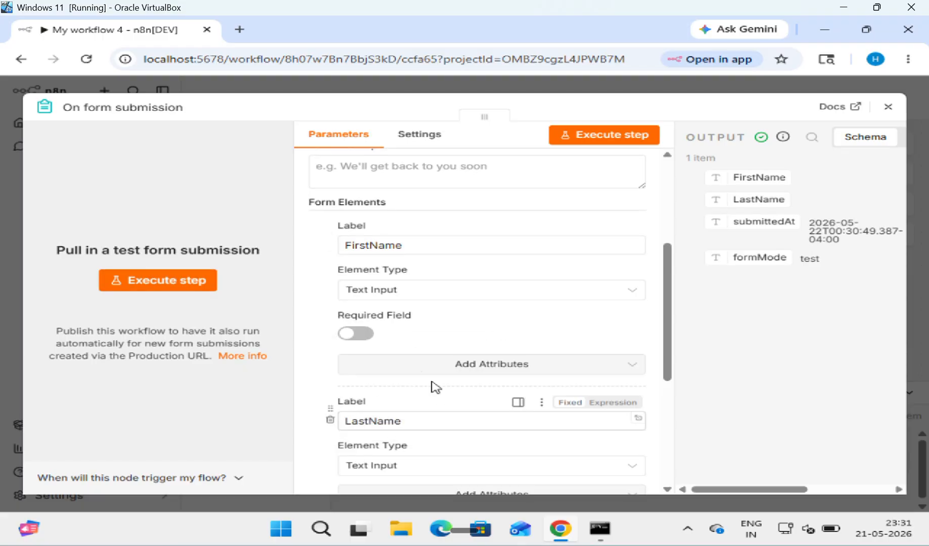
click(353, 335)
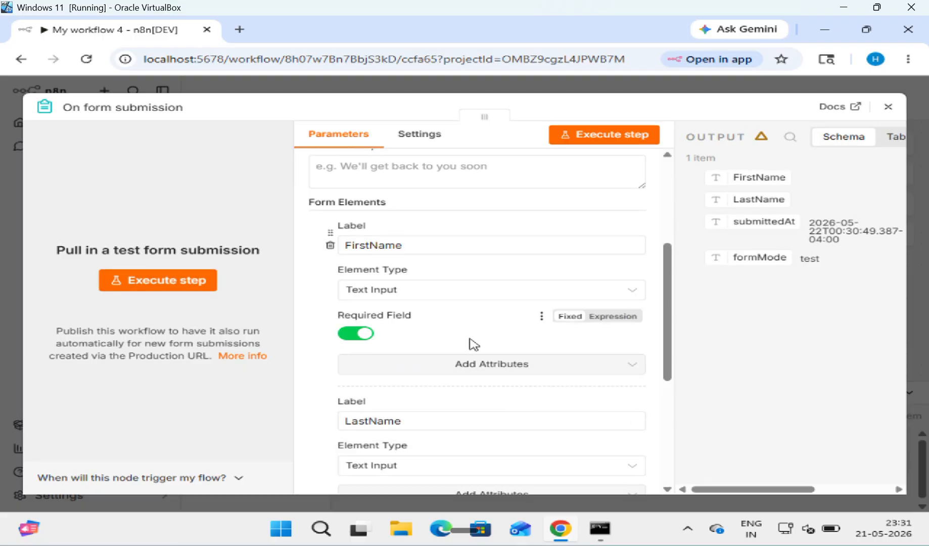
scroll(474, 347, down, 1)
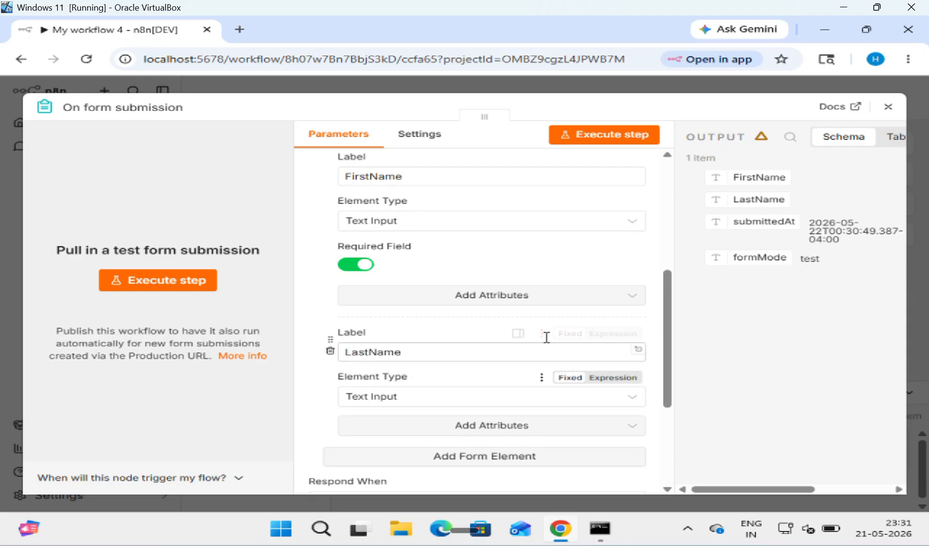
click(890, 108)
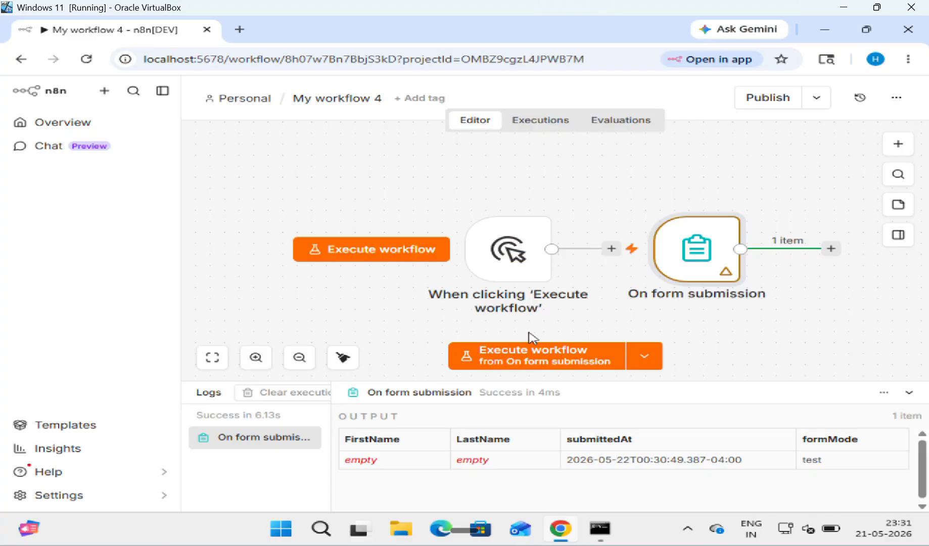
click(525, 359)
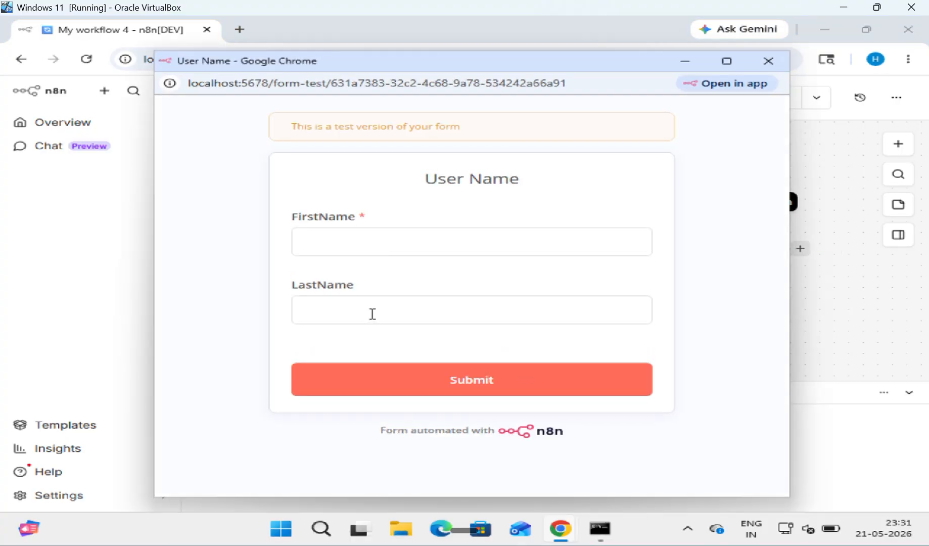
Step: Try submitting the test form with FirstName empty to see it rejected
click(351, 243)
key(Tab)
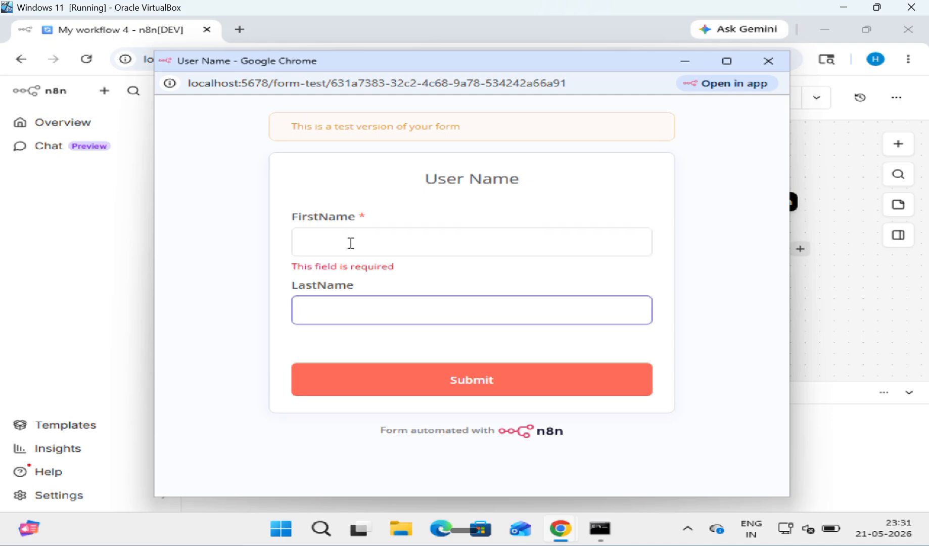
click(379, 393)
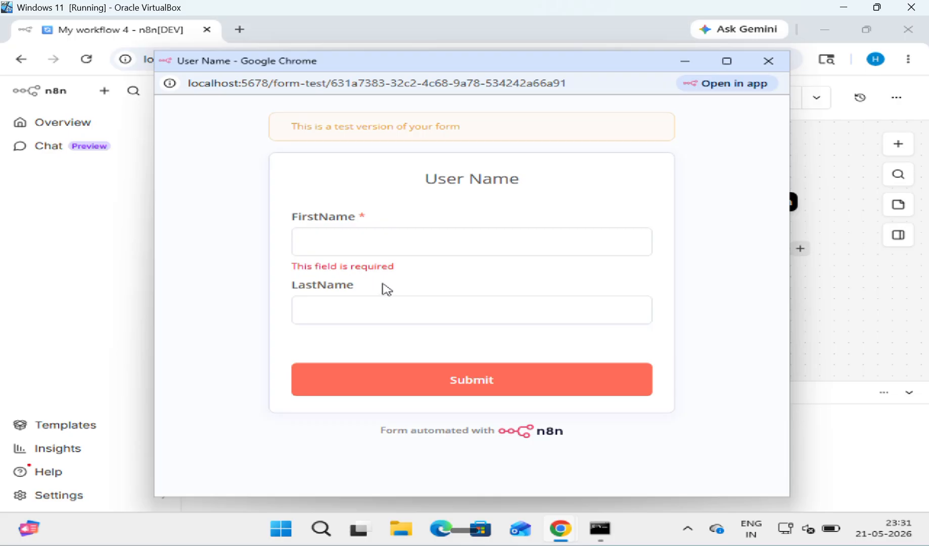
Step: Submit the form with FirstName 'as' and LastName empty, then close it
click(358, 255)
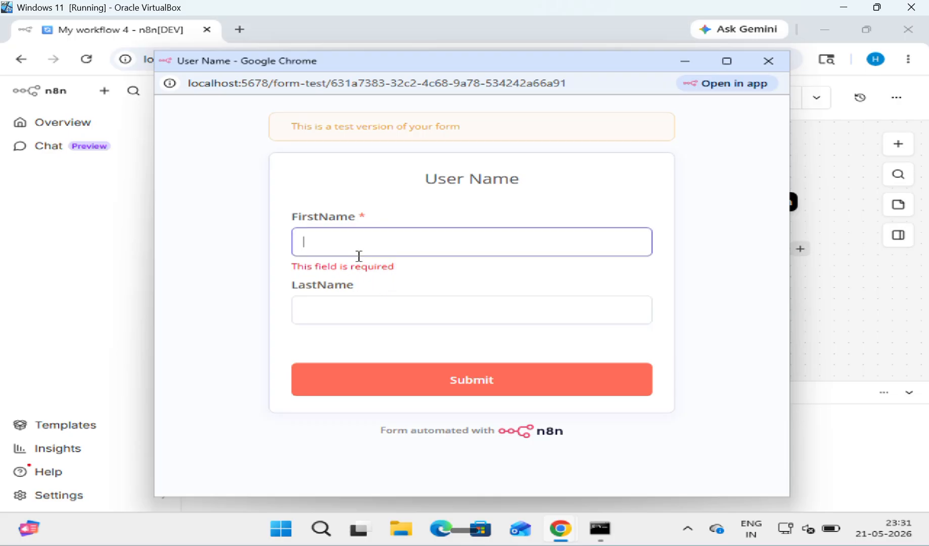
text(as)
key(Tab)
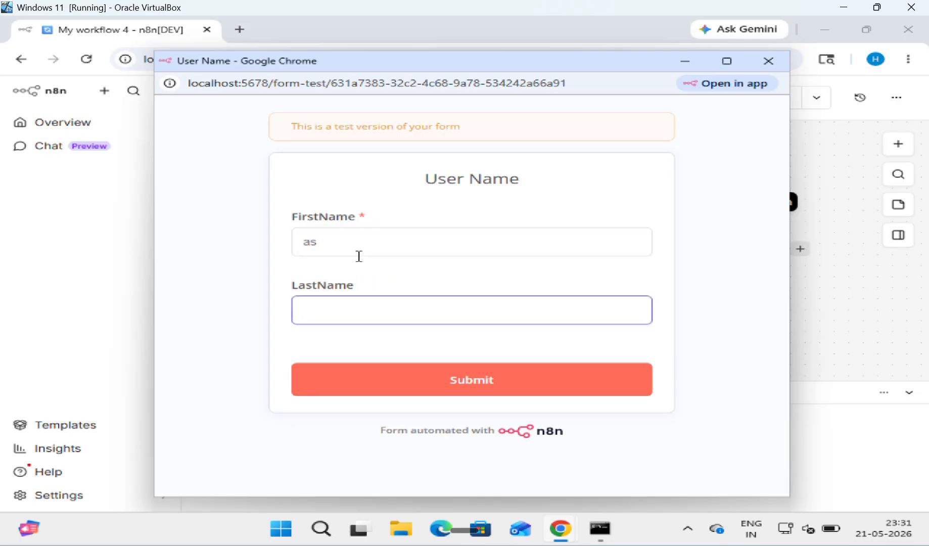
click(376, 379)
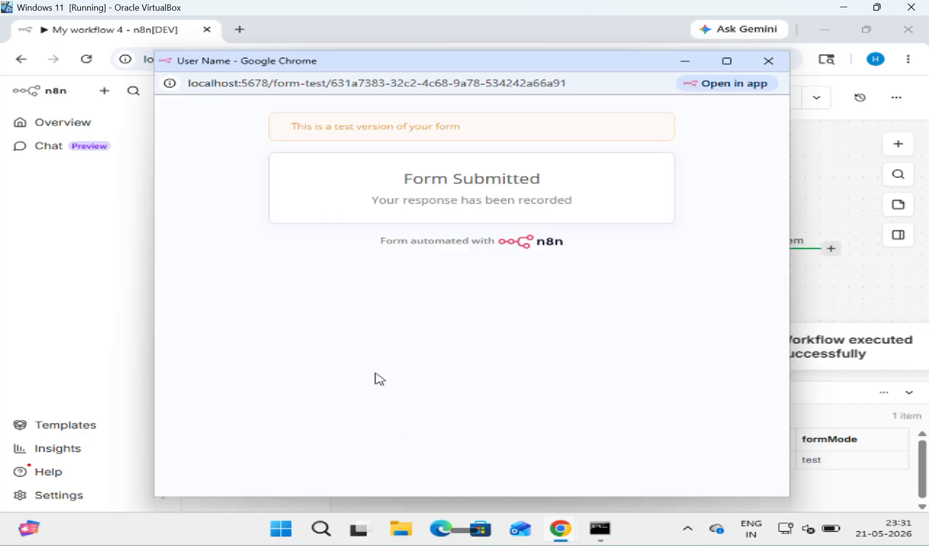
click(767, 62)
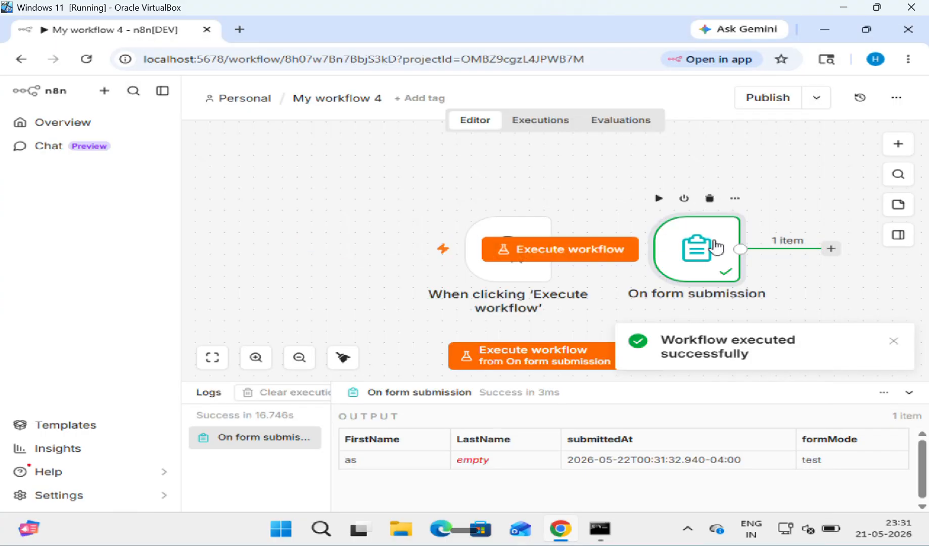
double_click(709, 259)
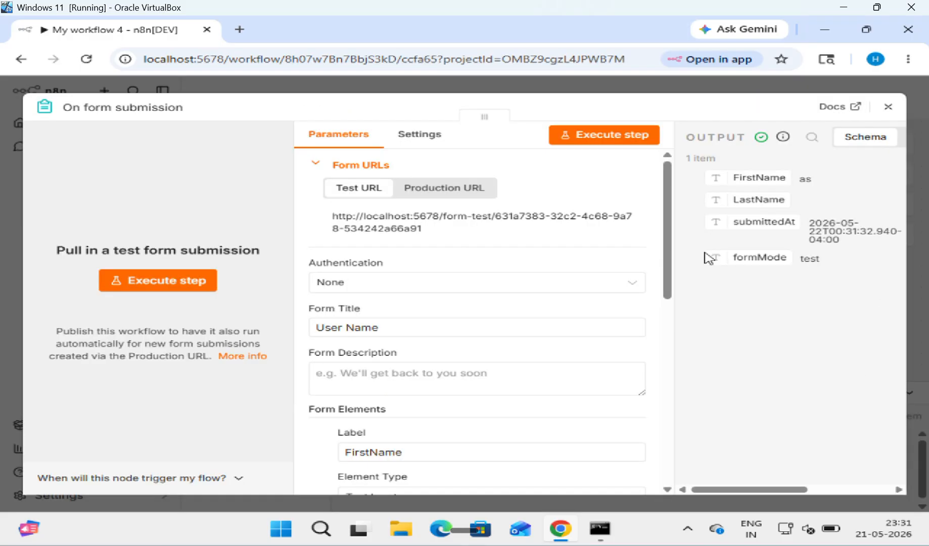
scroll(505, 346, down, 3)
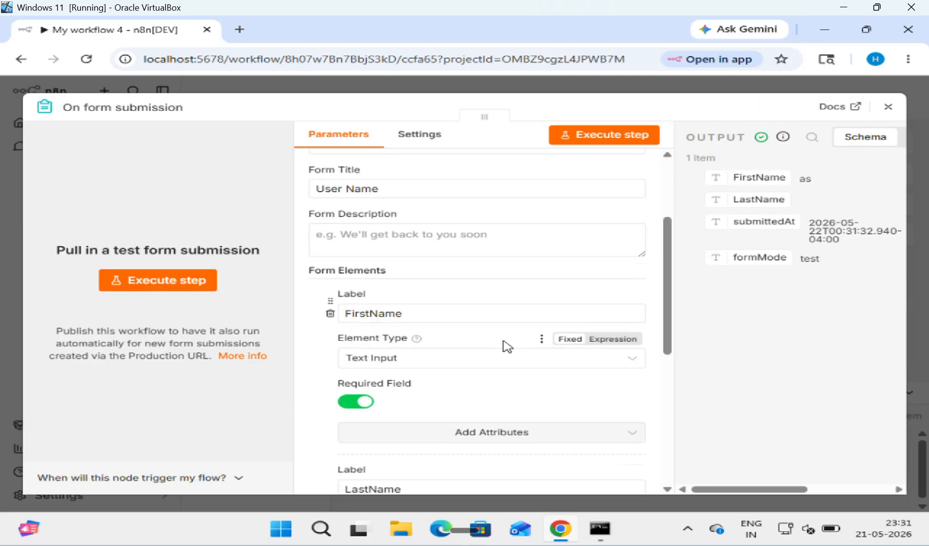
scroll(506, 346, down, 5)
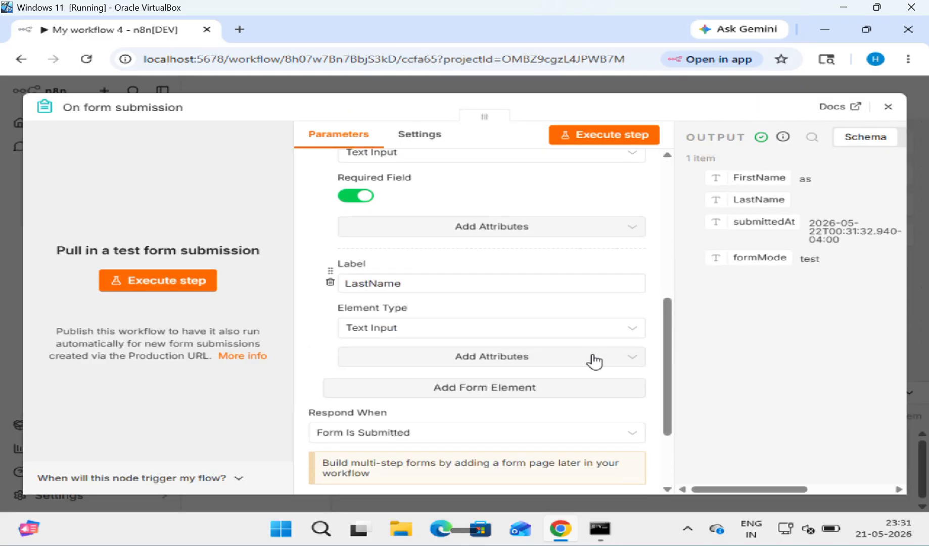
click(612, 364)
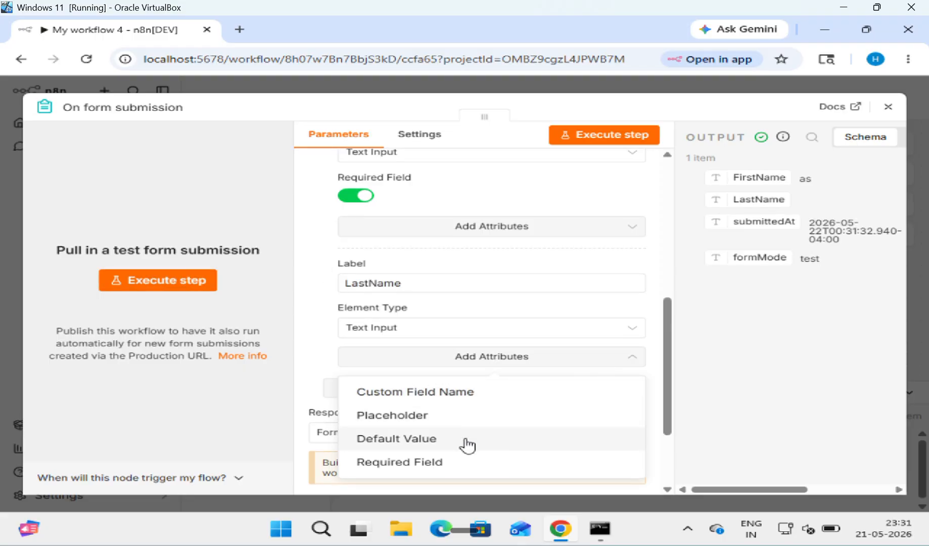
click(452, 463)
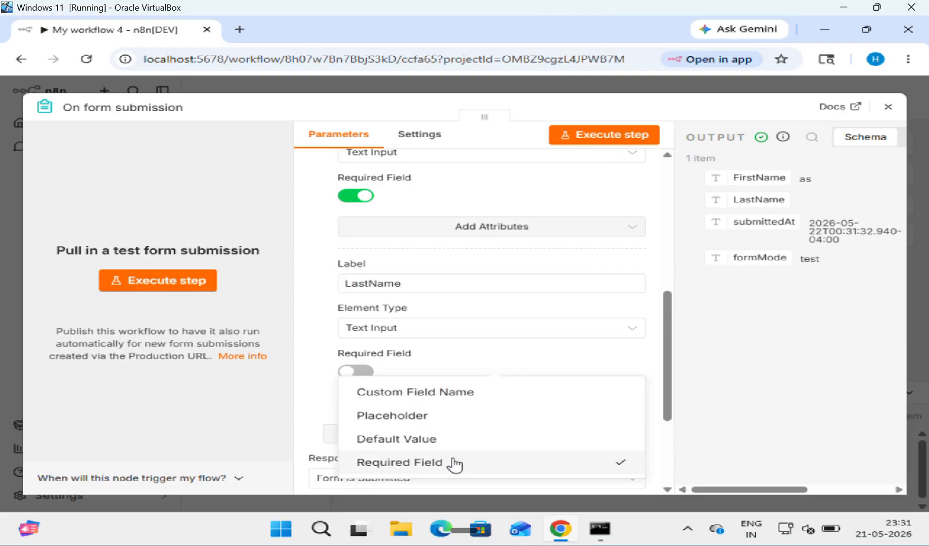
click(356, 372)
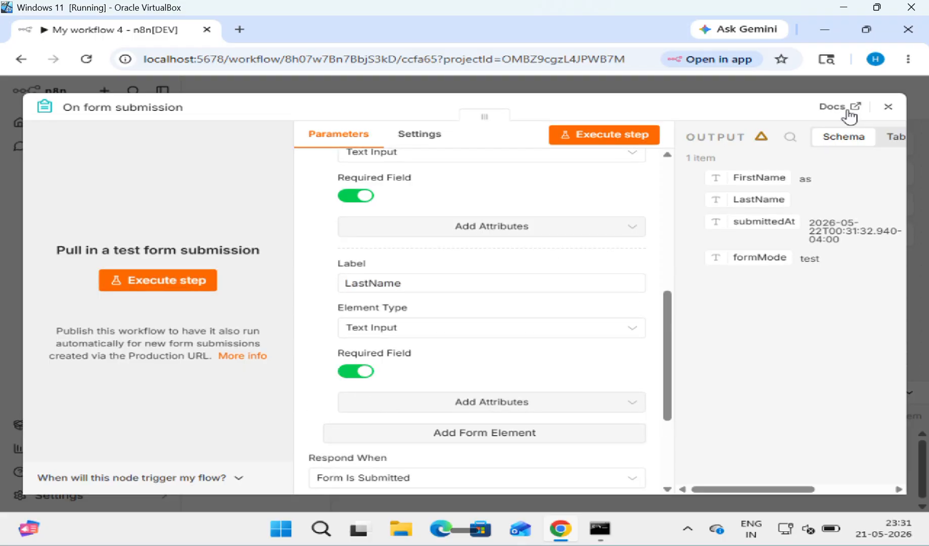
click(884, 109)
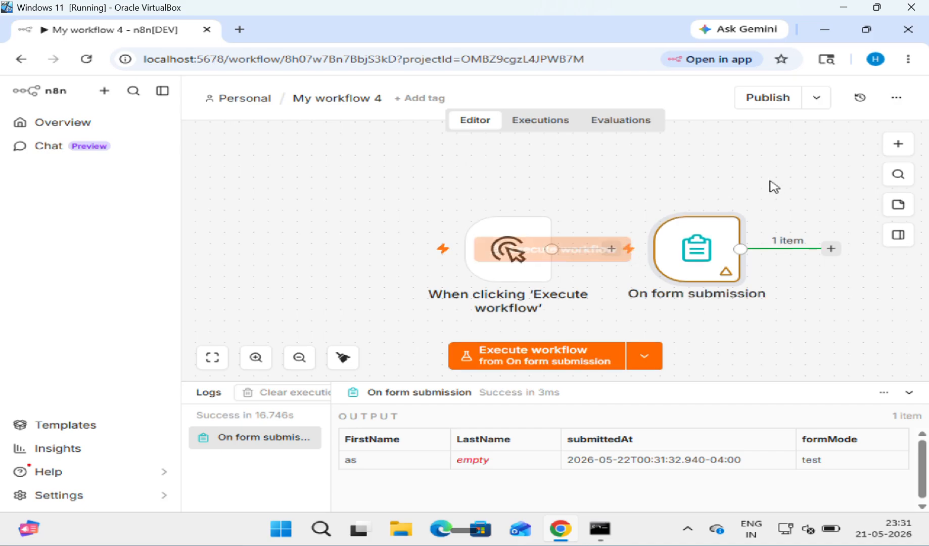
scroll(774, 186, right, 2)
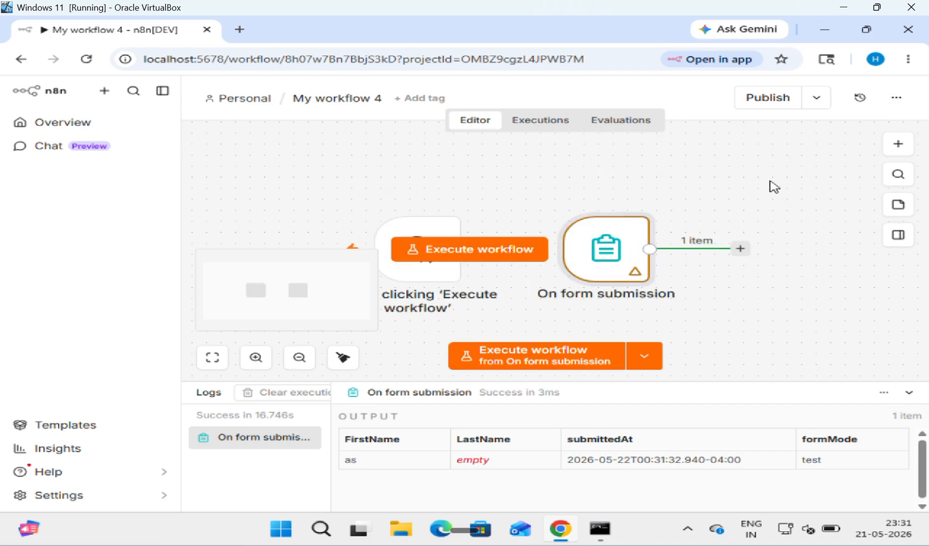
Step: Tidy the canvas, then add an Edit Fields (Set) node on the form trigger's output, found by searching 'ed'
click(344, 357)
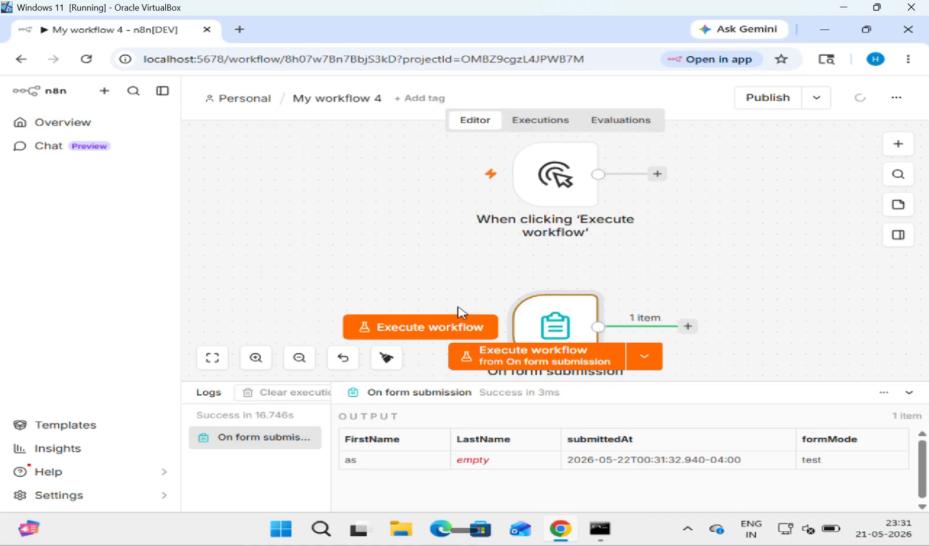
mouse_move(543, 222)
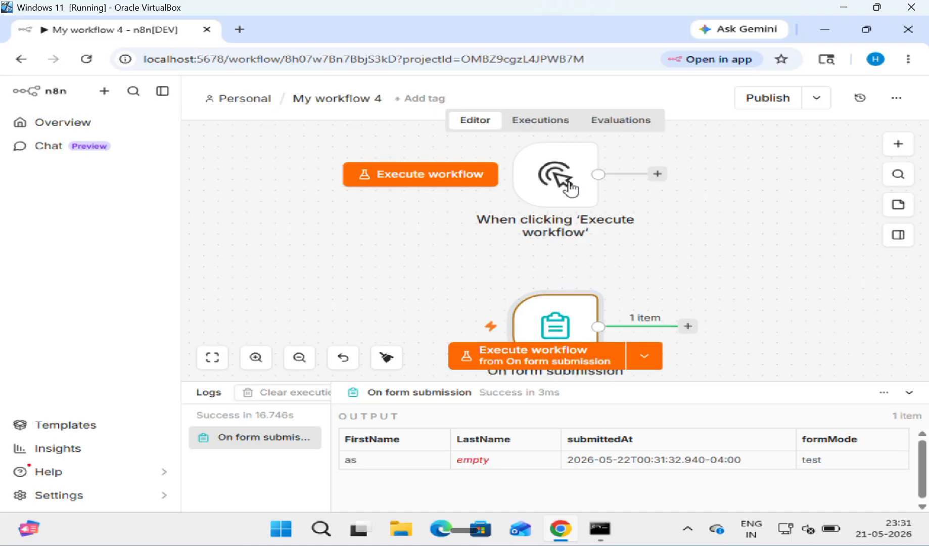
click(686, 327)
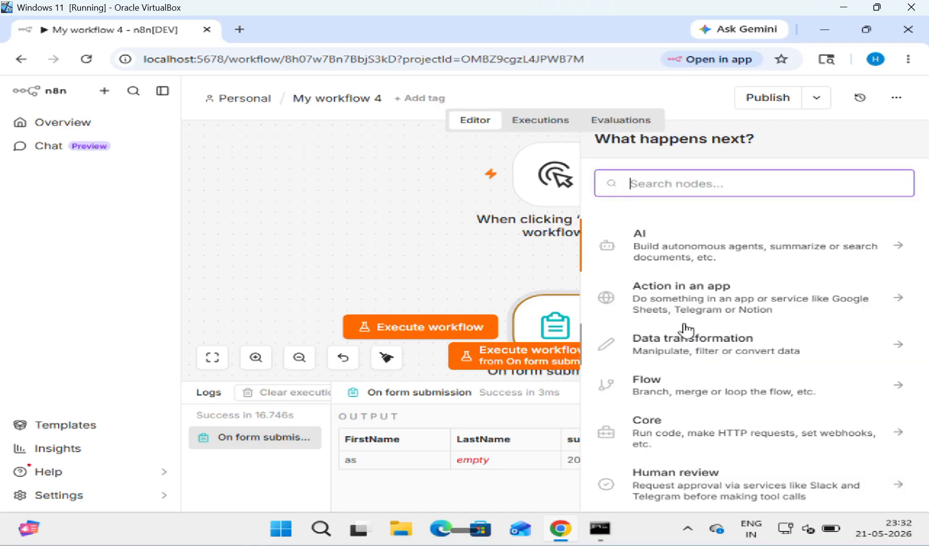
text(file)
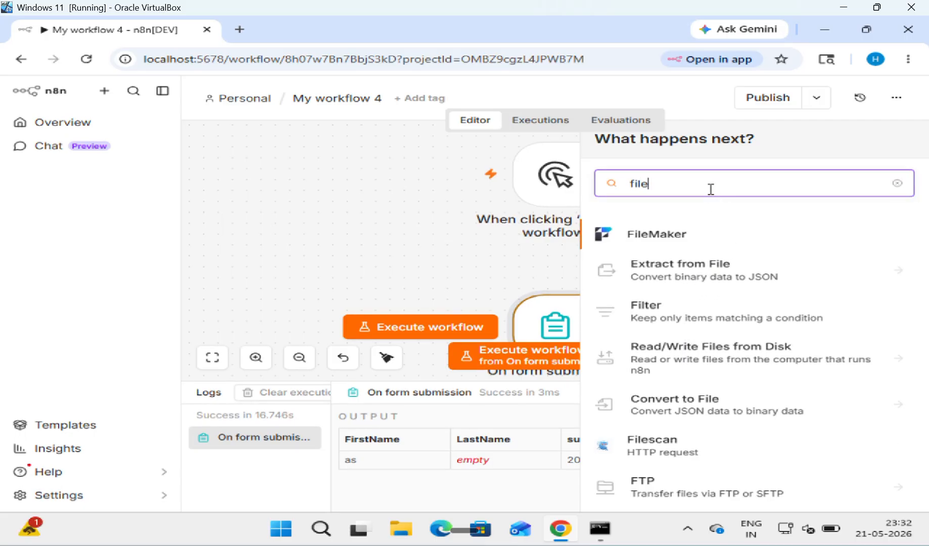
key(BackSpace)
key(BackSpace)
key(BackSpace)
key(BackSpace)
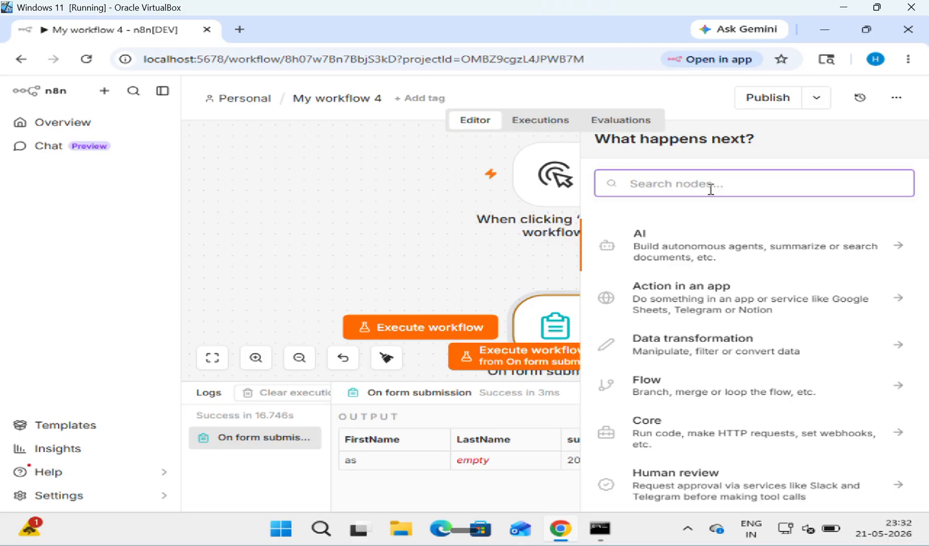
text(ed)
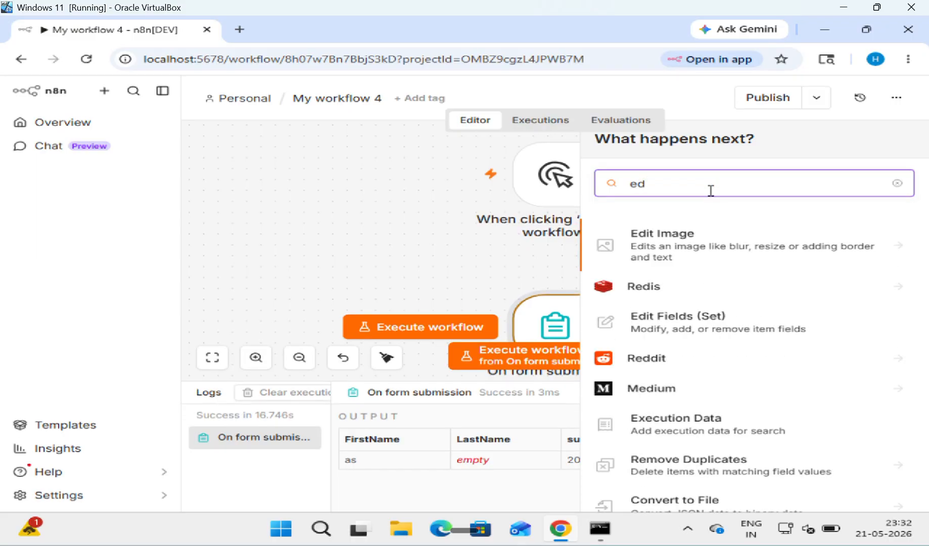
click(726, 328)
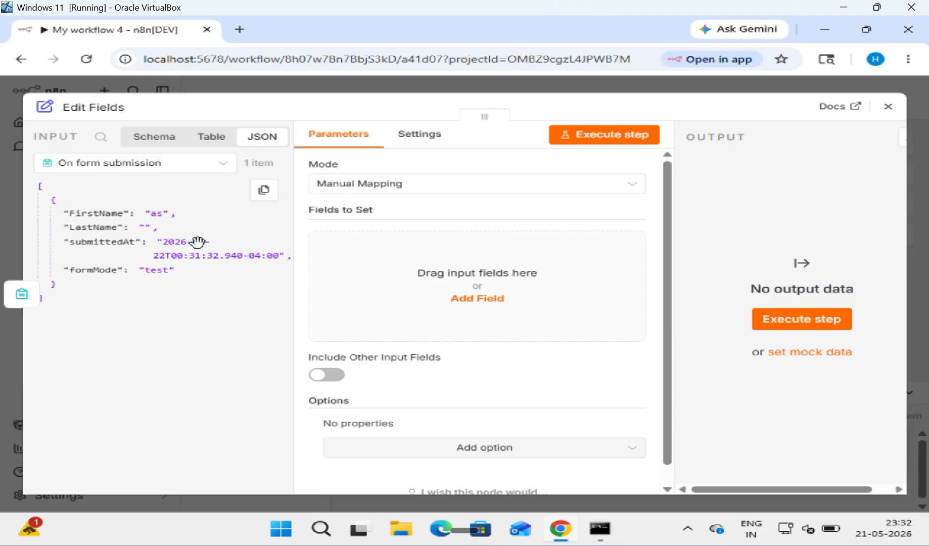
Step: Toggle the input view between Schema and JSON, then add one blank String field to set
click(149, 143)
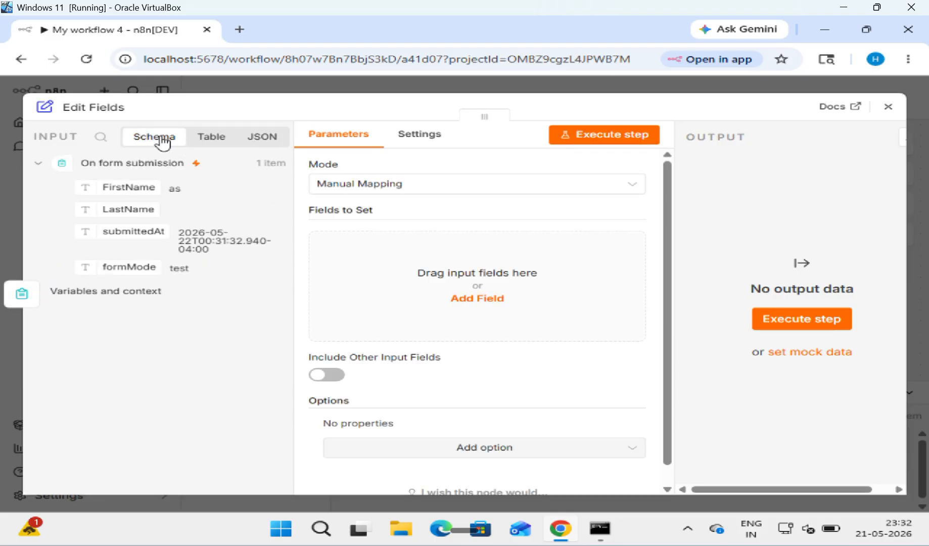
click(265, 144)
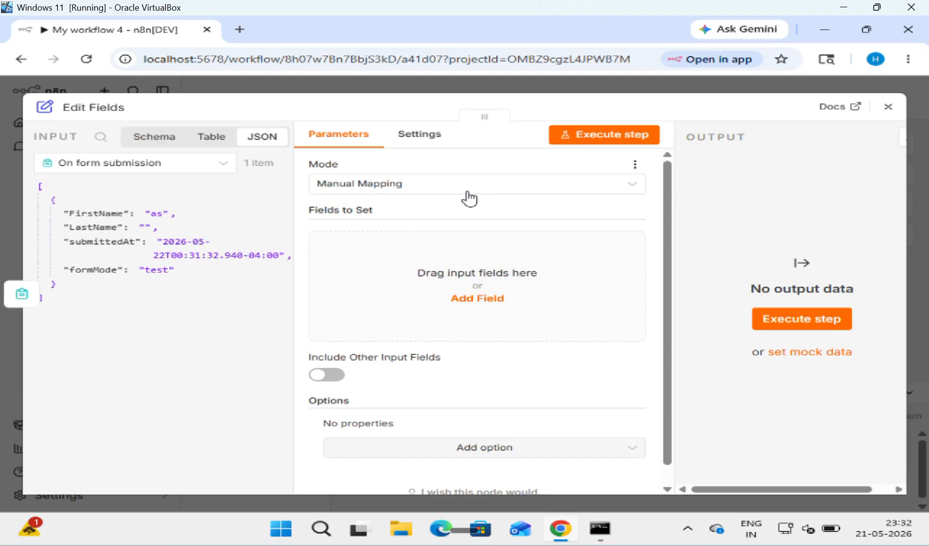
click(482, 302)
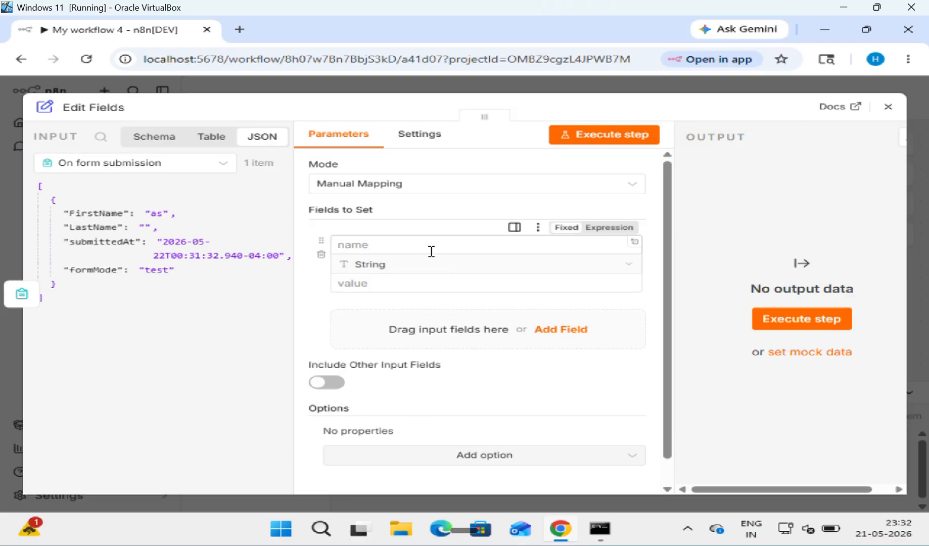
mouse_move(434, 279)
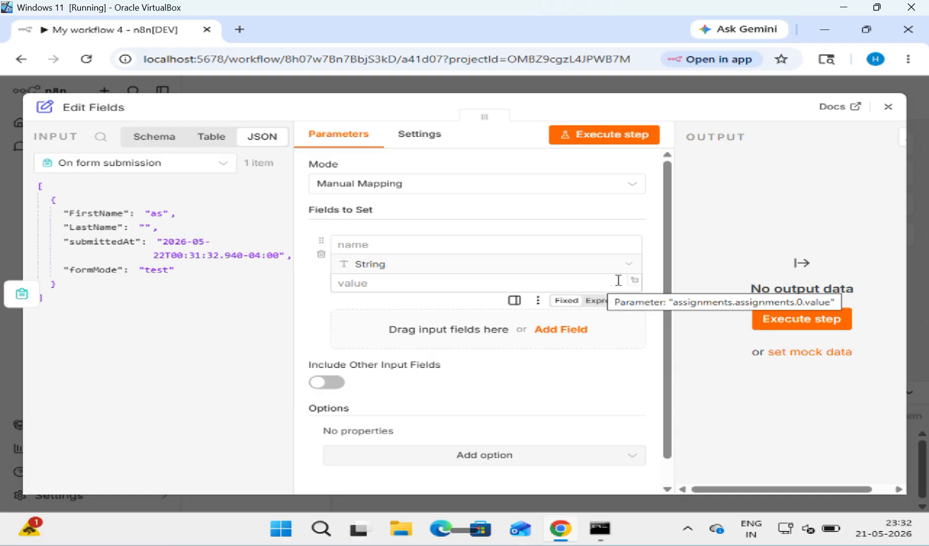
Step: Switch the field value to Expression and enter 'Welcome, {{ $json.FirstName }}'
click(605, 302)
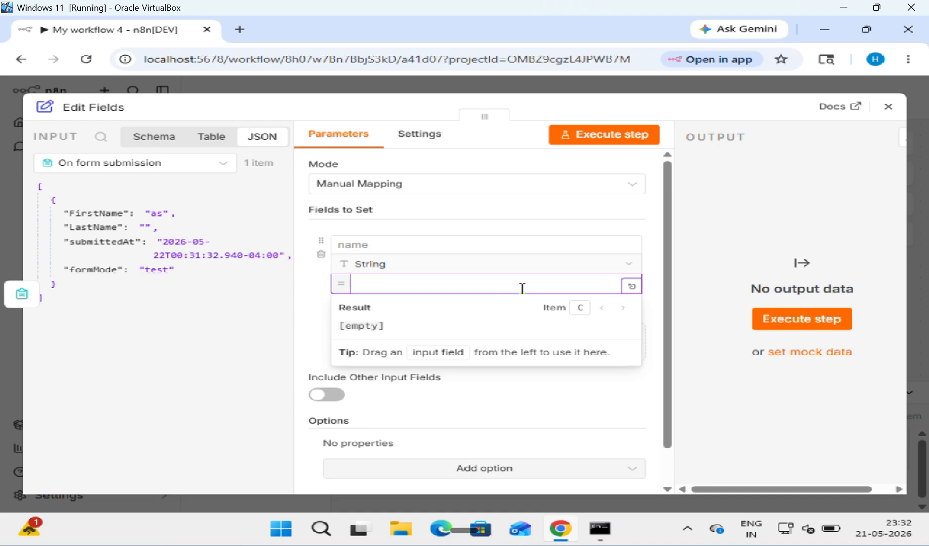
text(W)
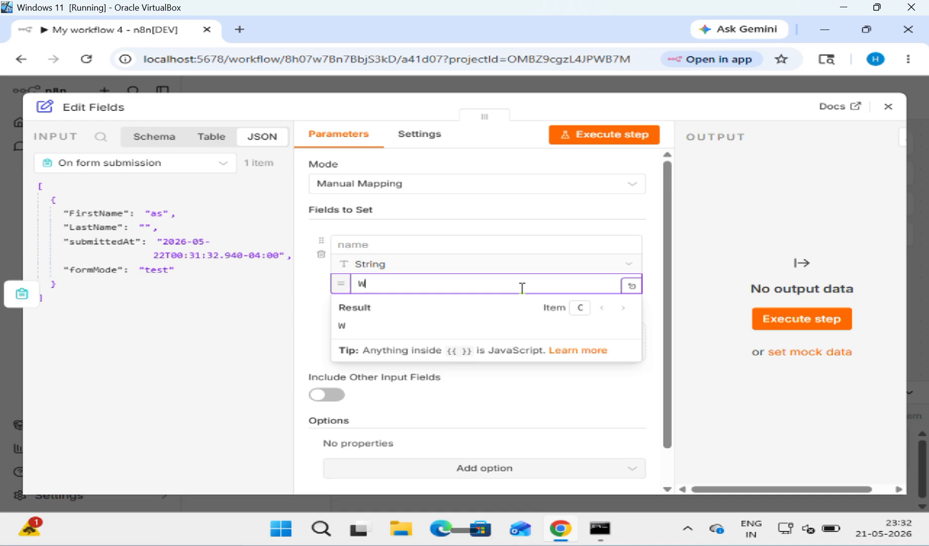
text(eldome, {{)
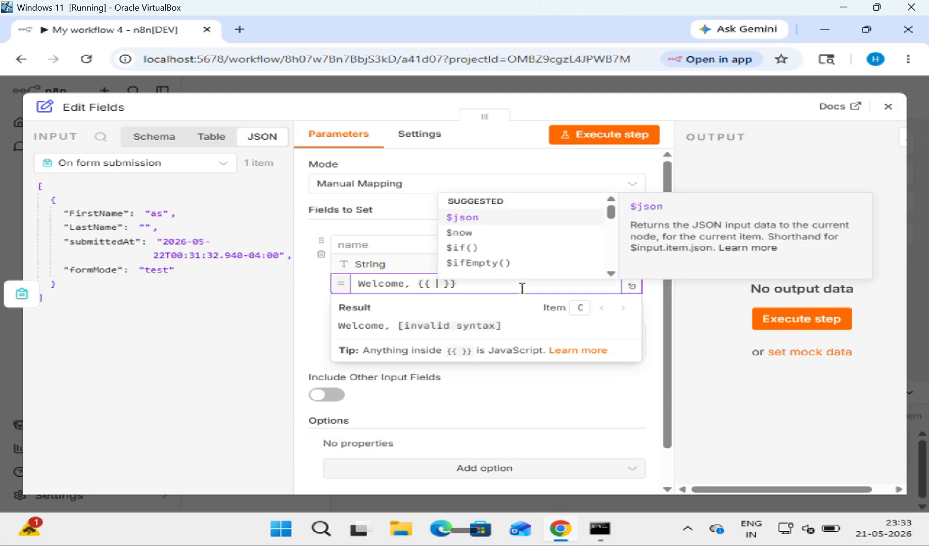
key(Return)
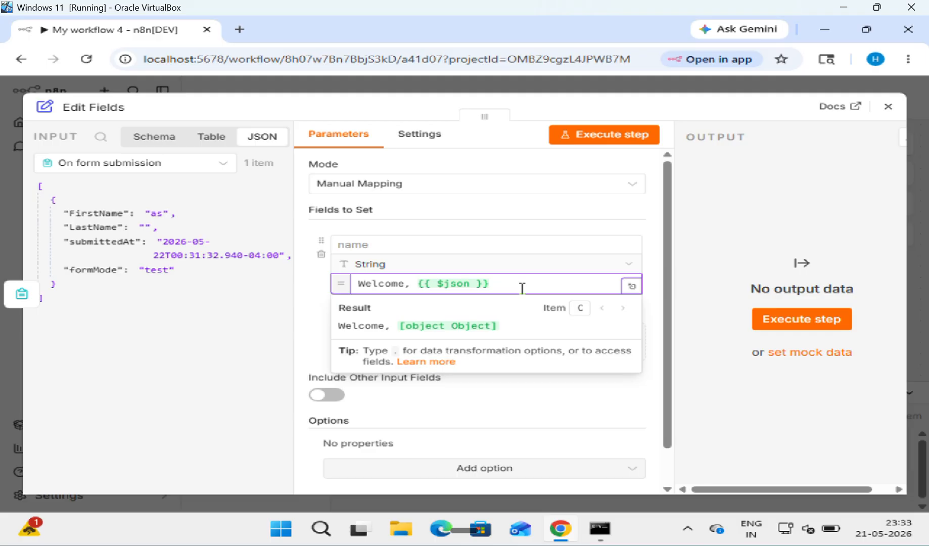
text(.)
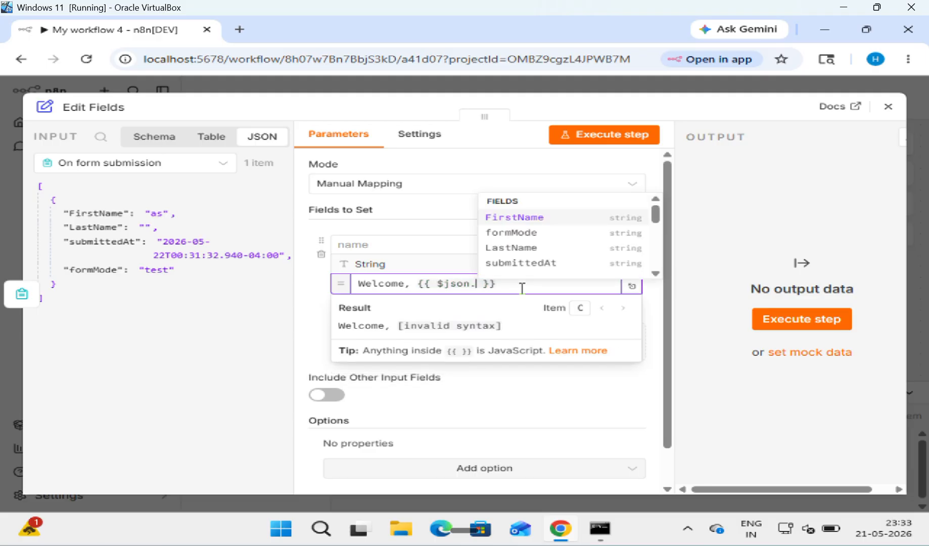
key(Return)
key(Right)
key(Right)
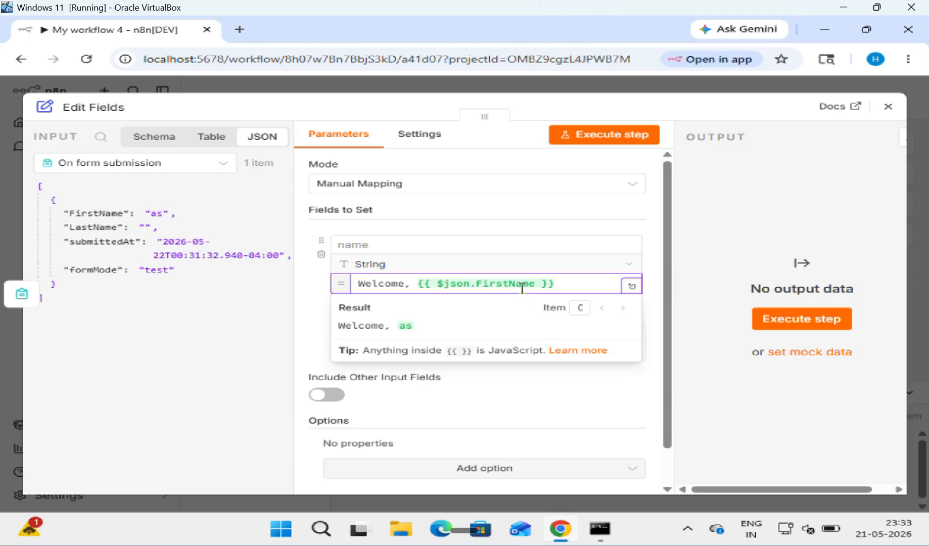
Step: Append ' {{ $json.LastName }}!' to complete the welcome expression
text({{)
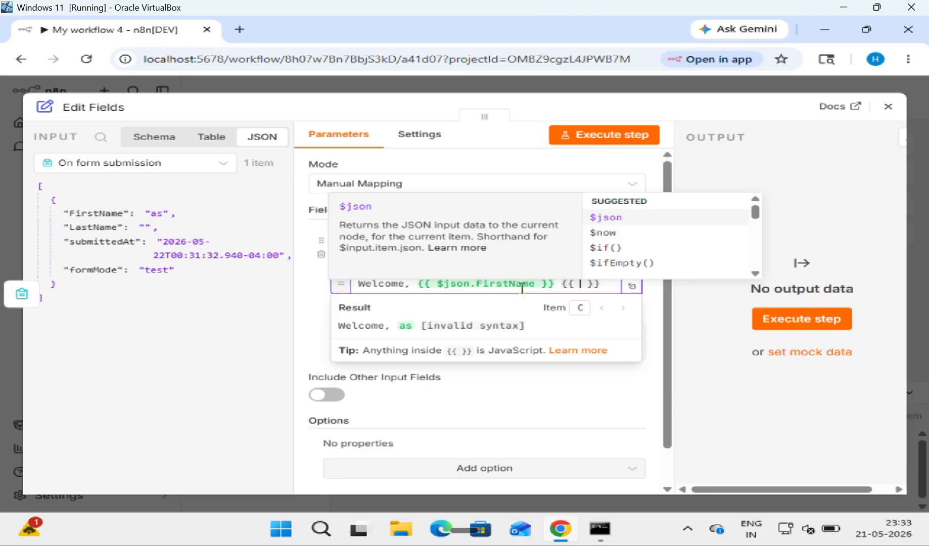
key(Return)
text(.)
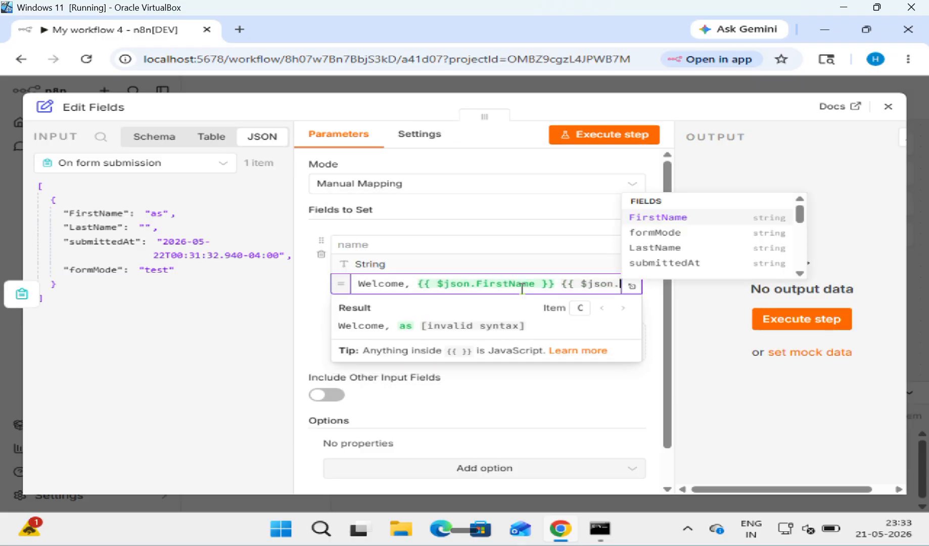
key(Down)
key(Down)
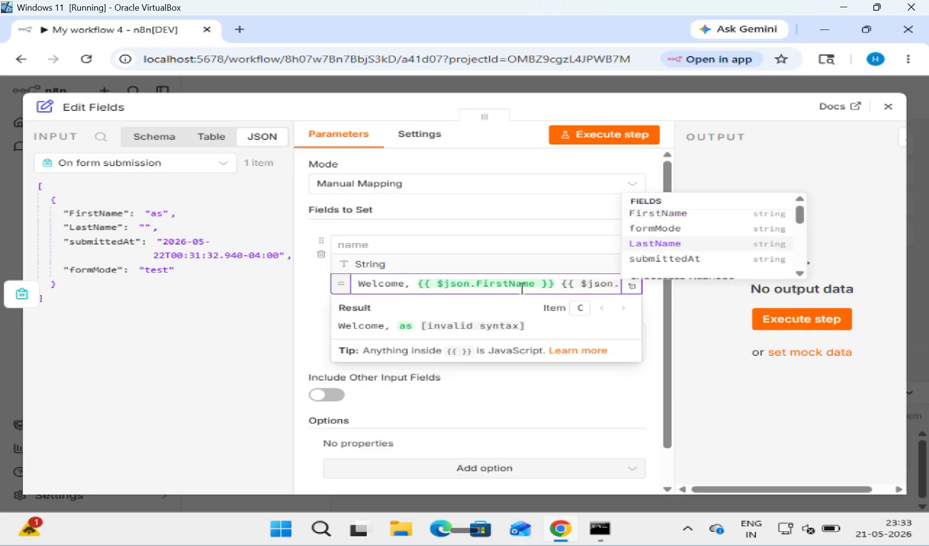
key(Return)
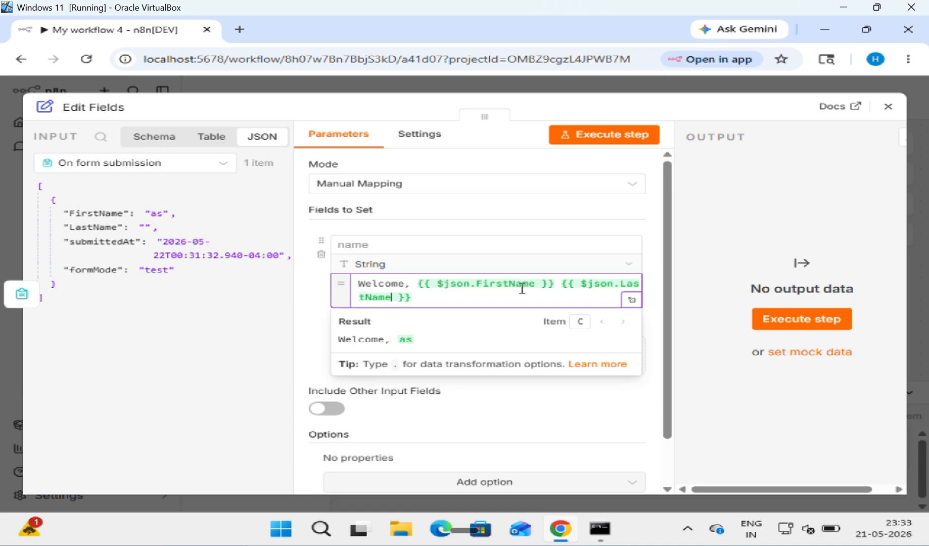
key(Right)
key(Right)
key(Right)
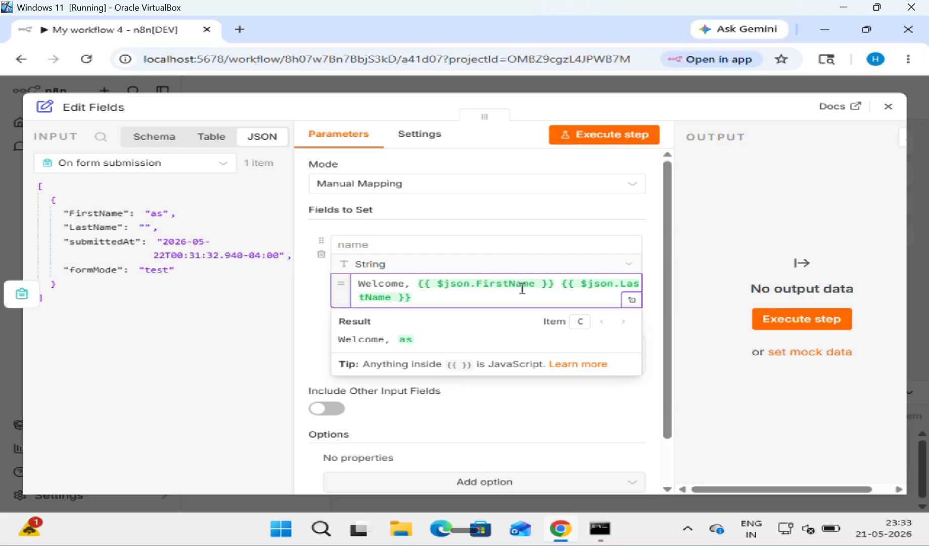
text(!)
Step: Close Edit Fields, run the workflow, and submit the test form with a first and last name
click(900, 106)
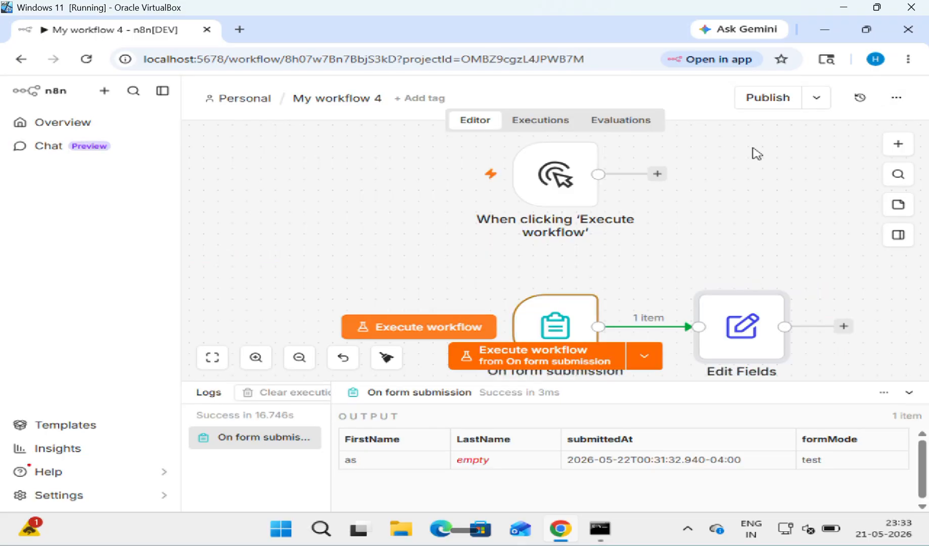
click(507, 361)
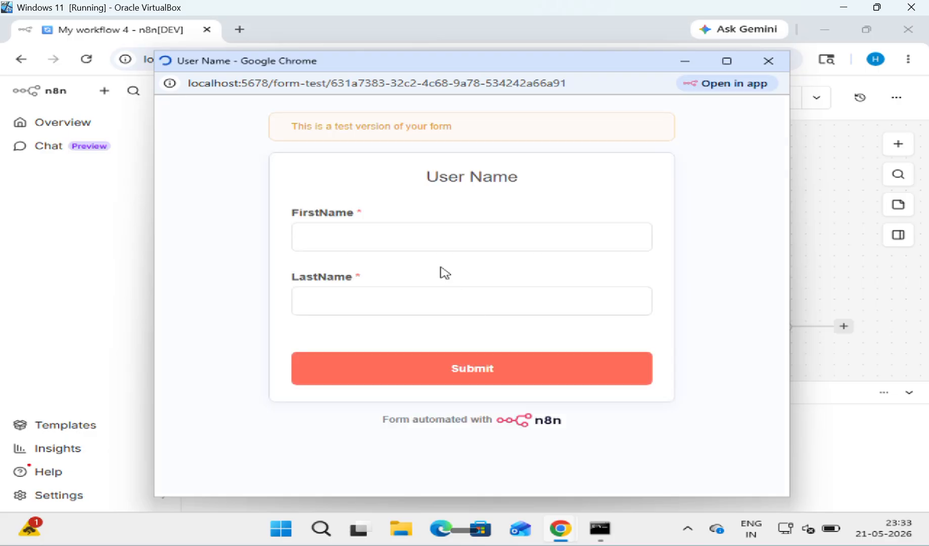
click(413, 247)
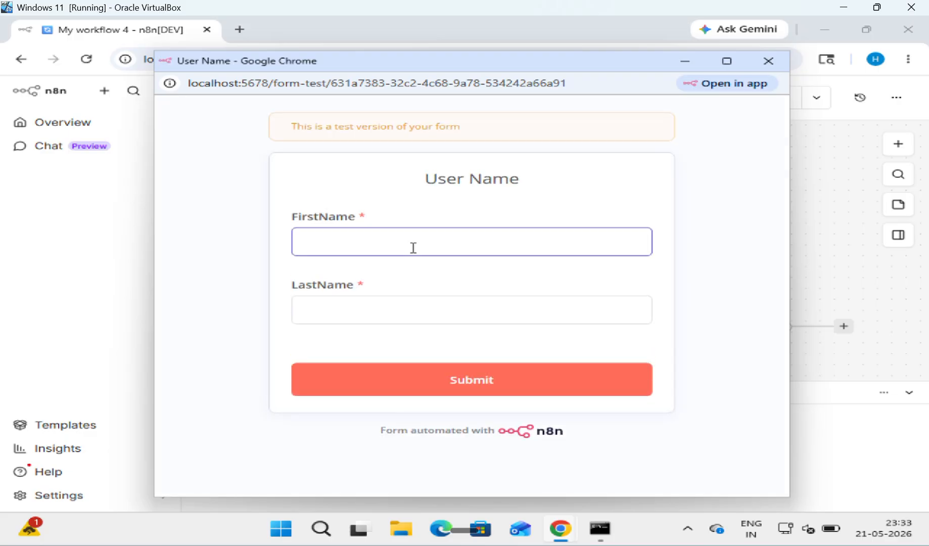
text(HCET)
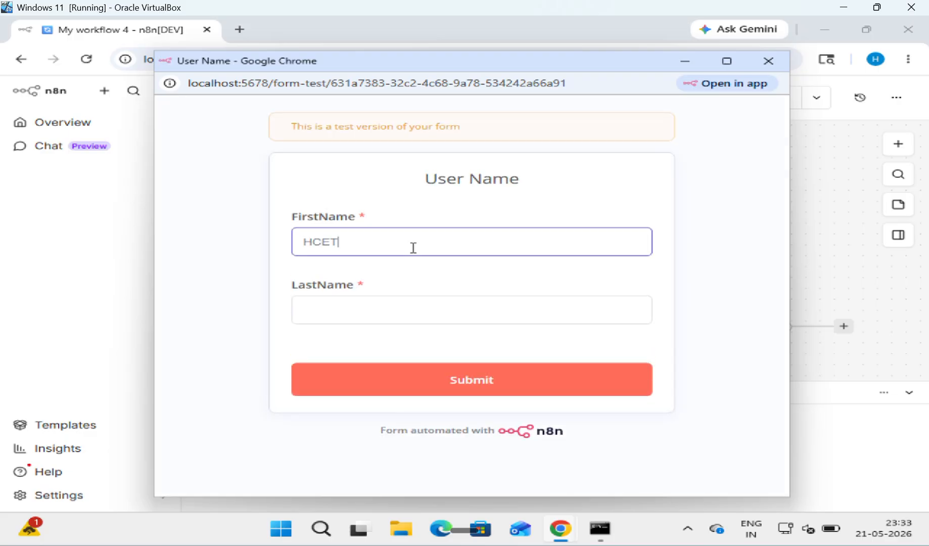
key(Tab)
text(CODER)
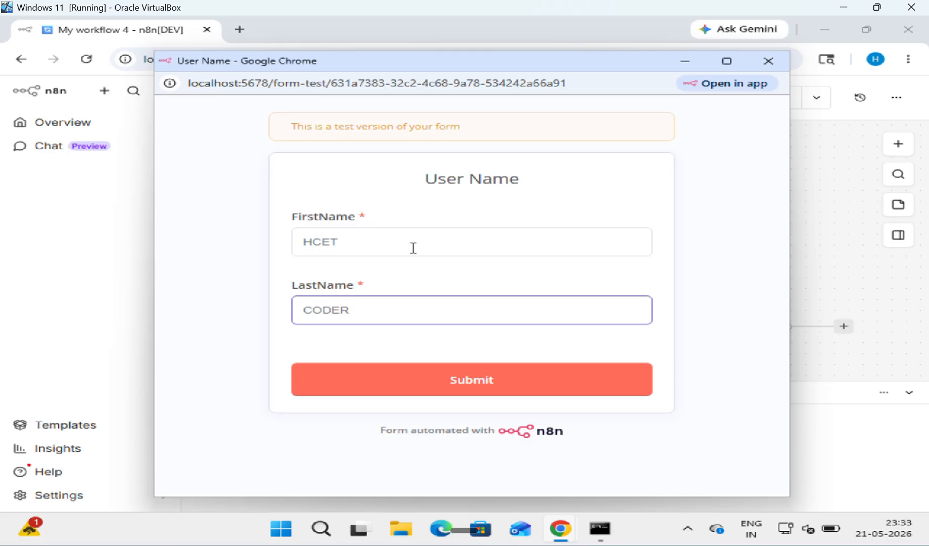
click(425, 384)
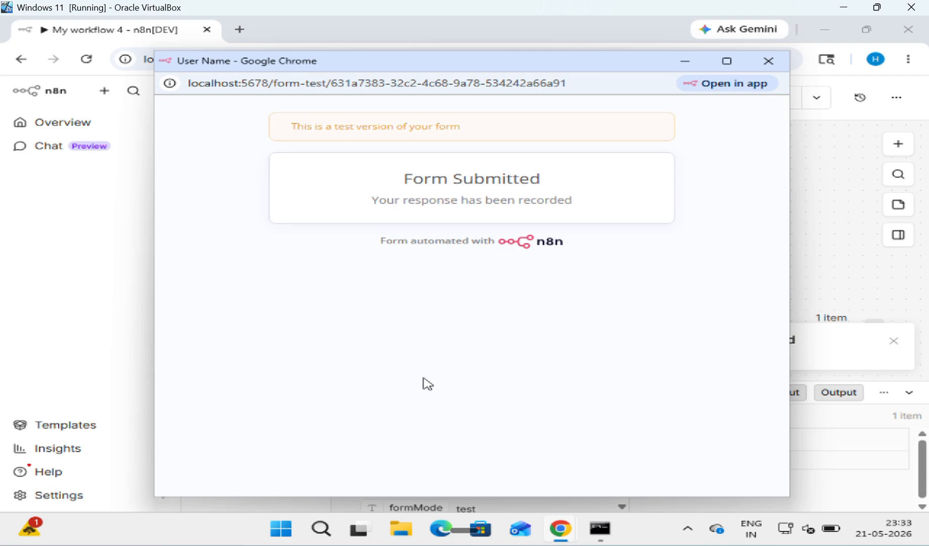
click(769, 61)
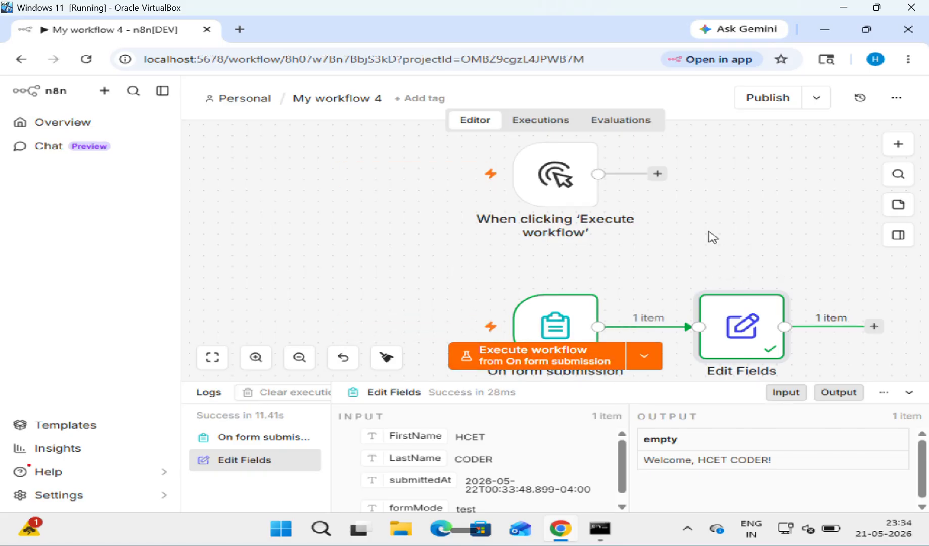
Step: Deactivate the form submission trigger, delete the manual trigger, and tidy the remaining nodes
mouse_move(605, 239)
mouse_move(566, 313)
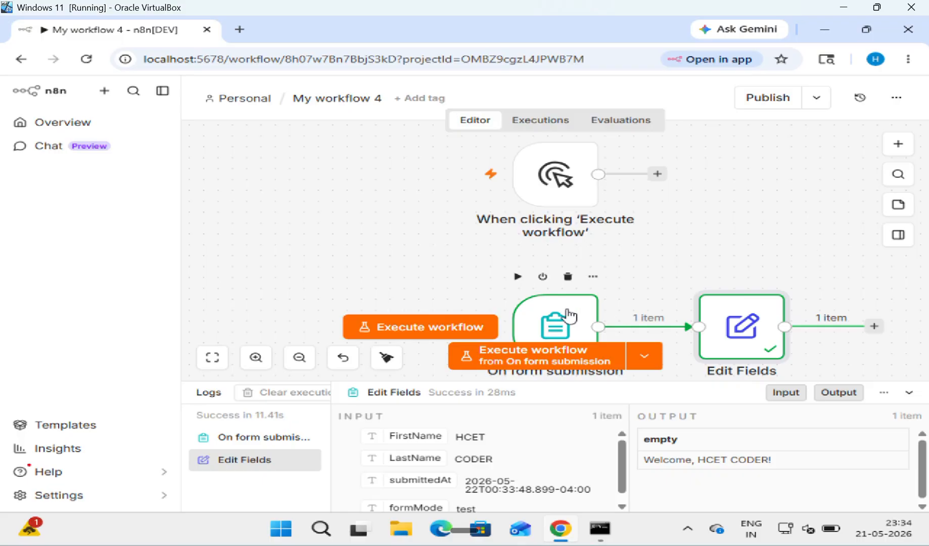
click(542, 277)
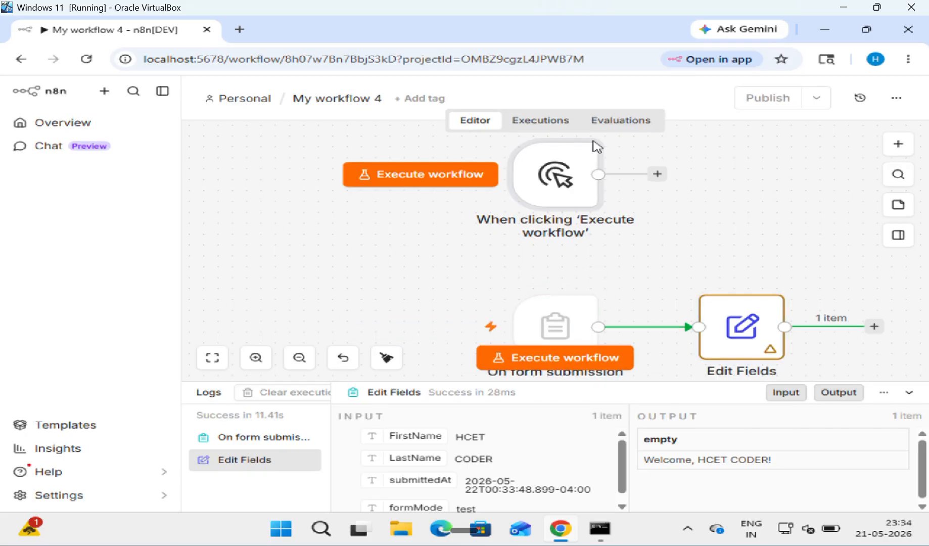
scroll(576, 167, up, 1)
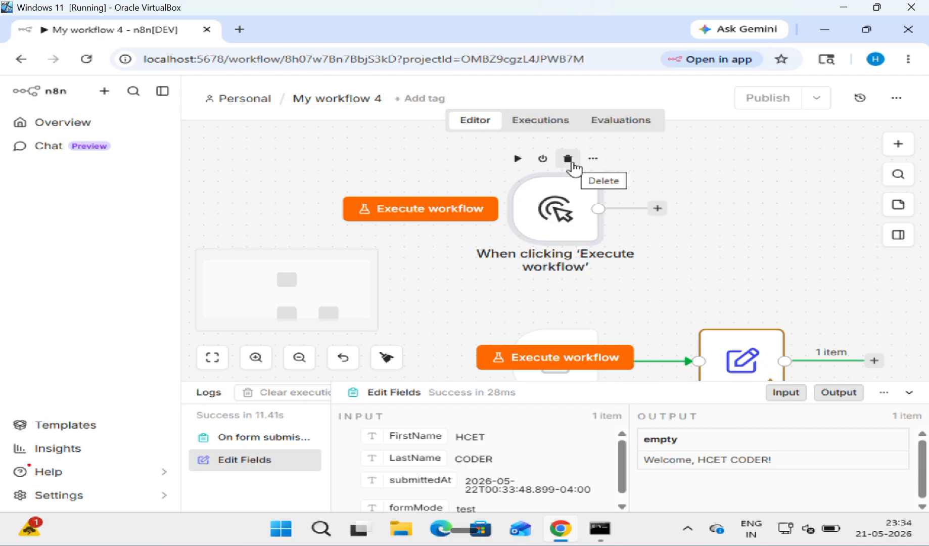
click(568, 159)
click(385, 357)
Step: Delete the form trigger and Edit Fields nodes, leaving an empty canvas
mouse_move(450, 250)
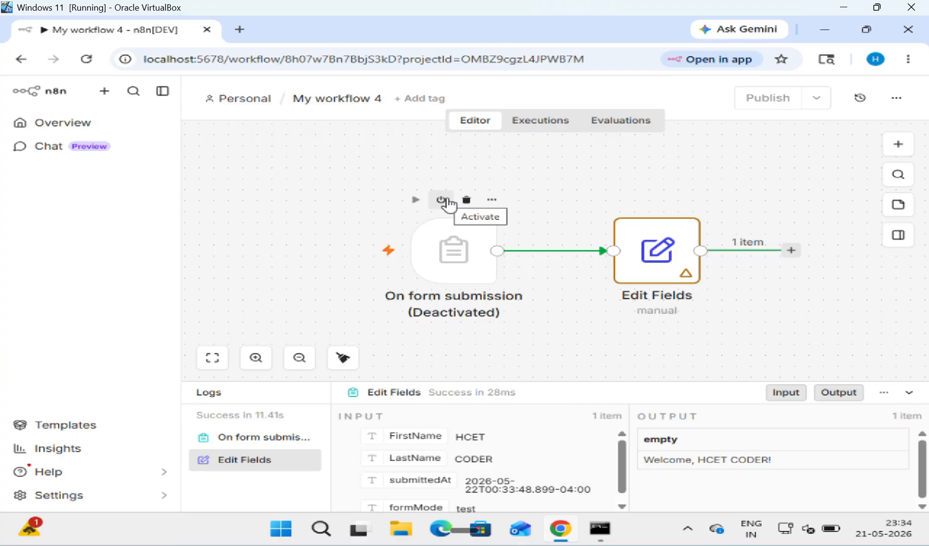
click(492, 201)
click(463, 200)
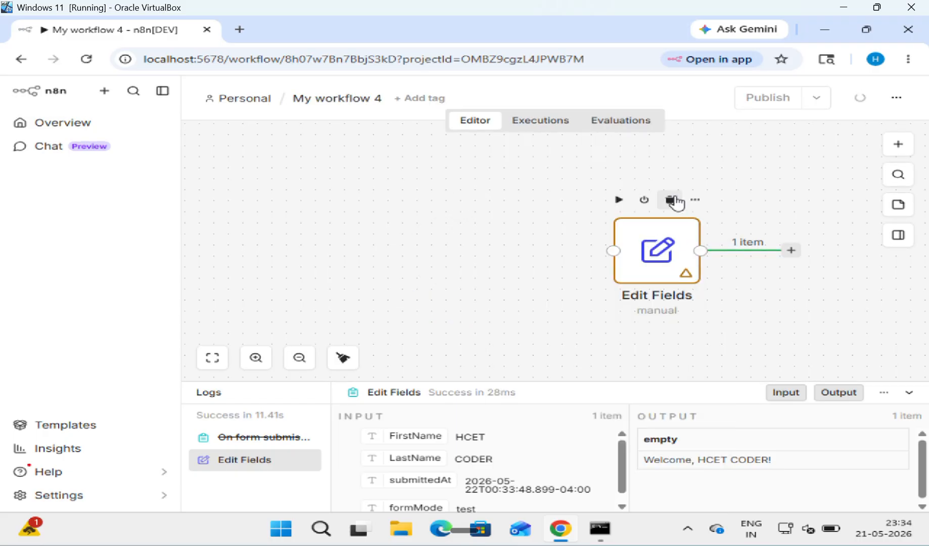
click(672, 199)
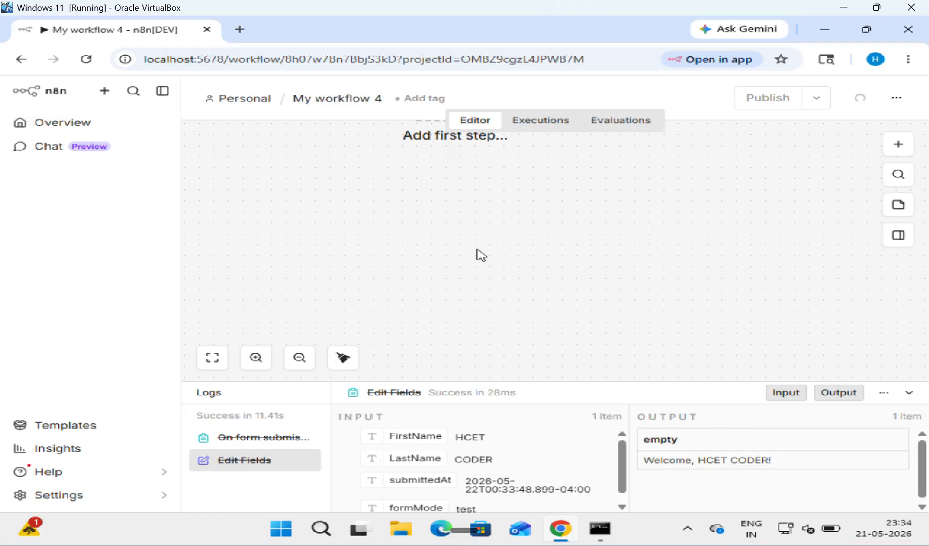
click(343, 357)
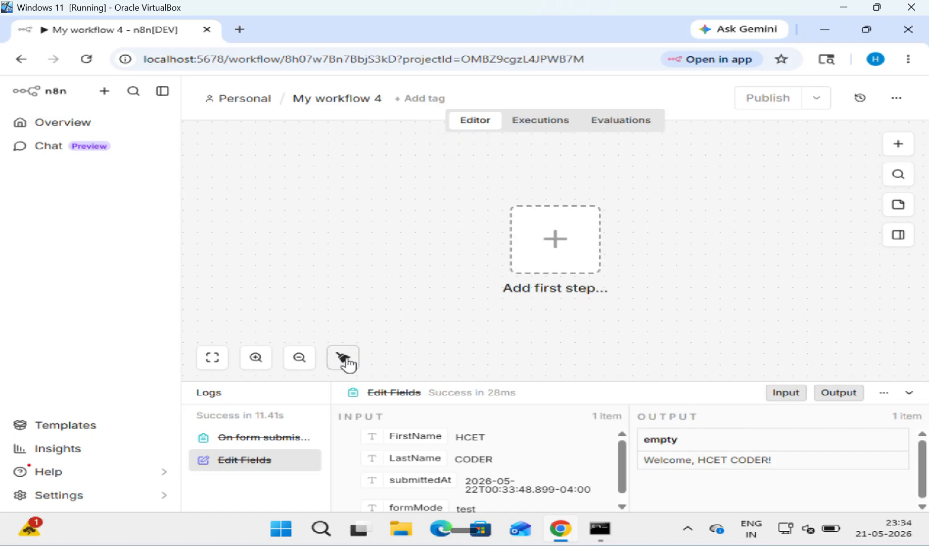
Step: Start the workflow with a Manual Trigger as its first step
click(555, 239)
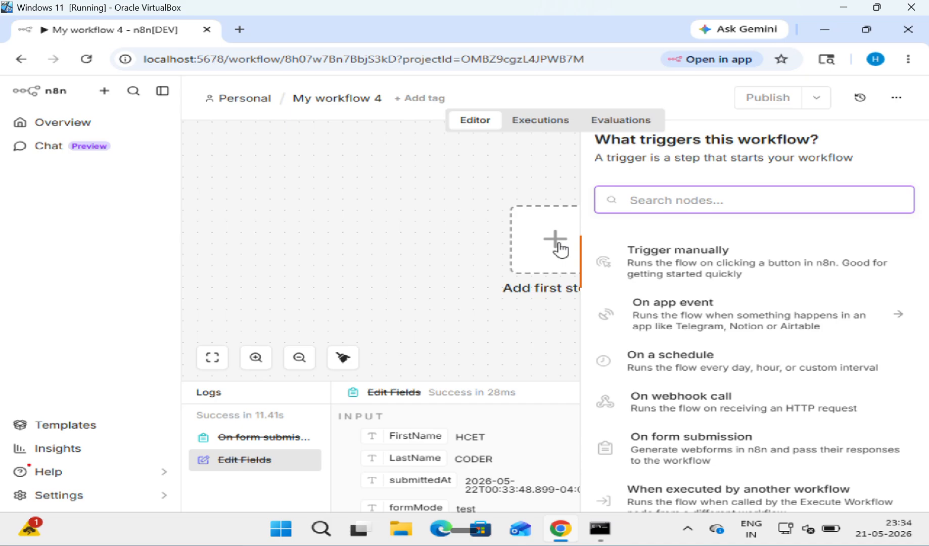
text(n)
key(BackSpace)
text(ma)
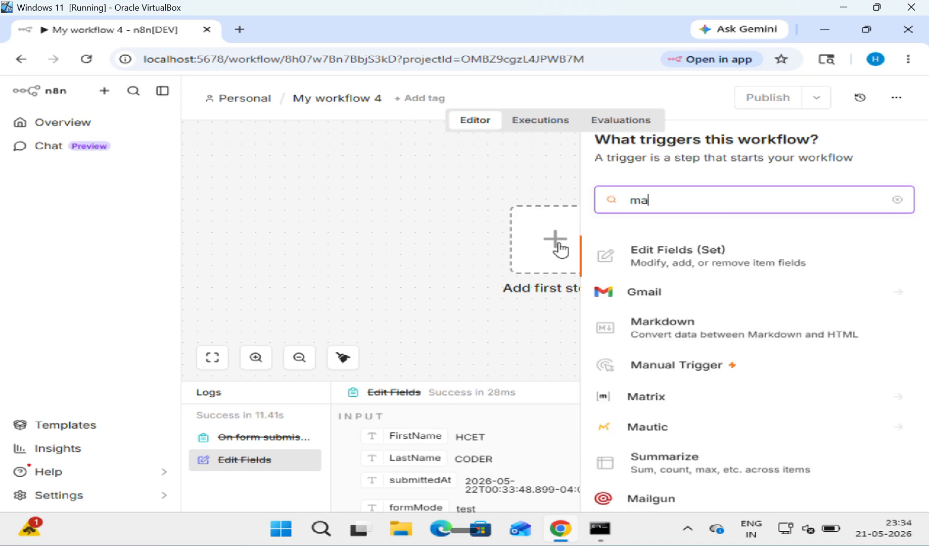
click(671, 364)
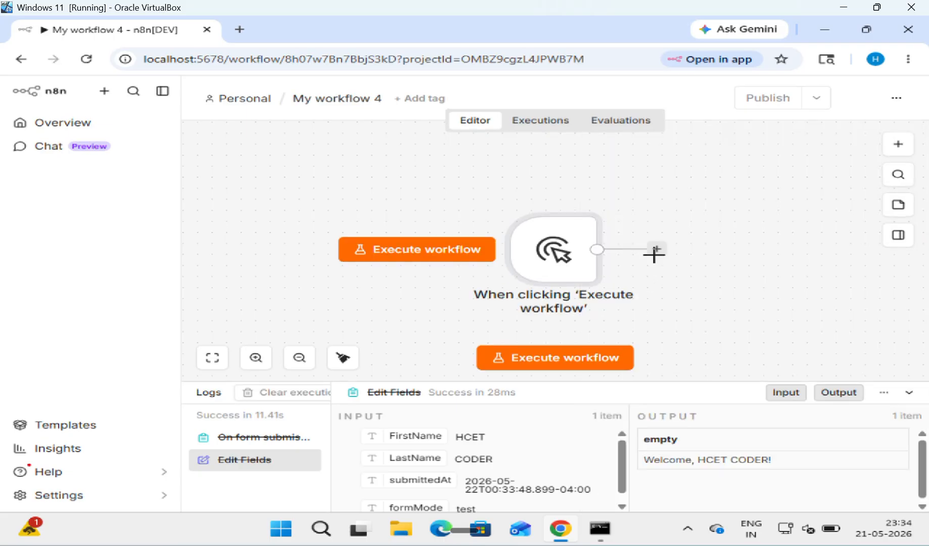
Step: Add an n8n Form 'On new n8n Form event' trigger after the manual trigger
click(656, 250)
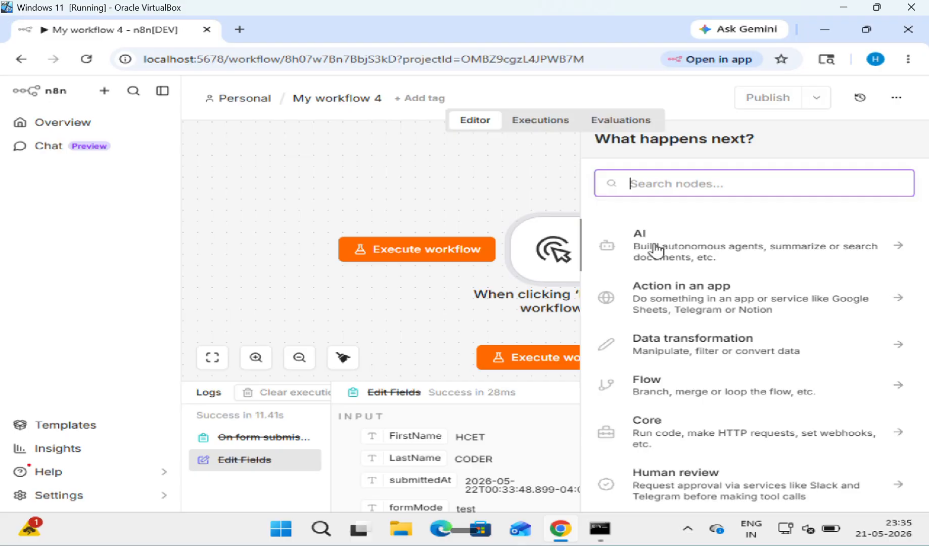
text(n8n)
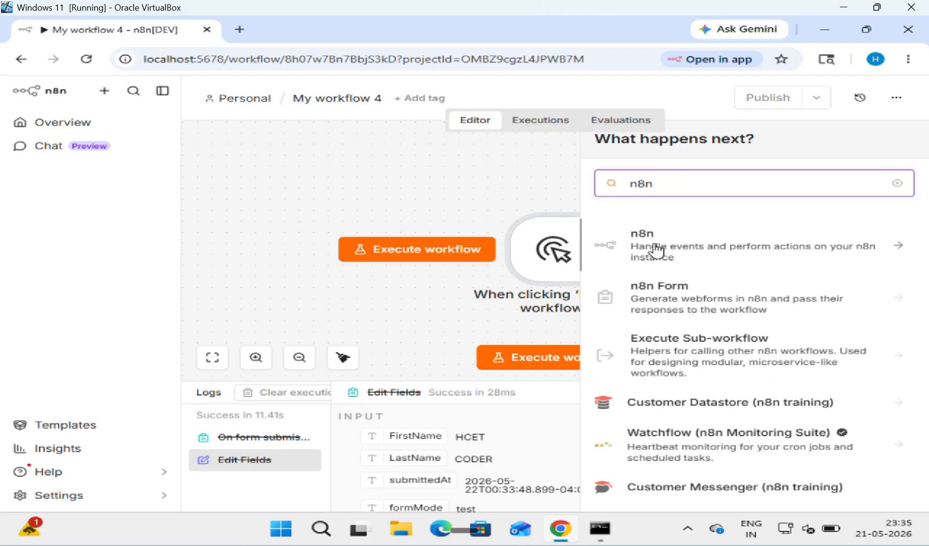
click(688, 296)
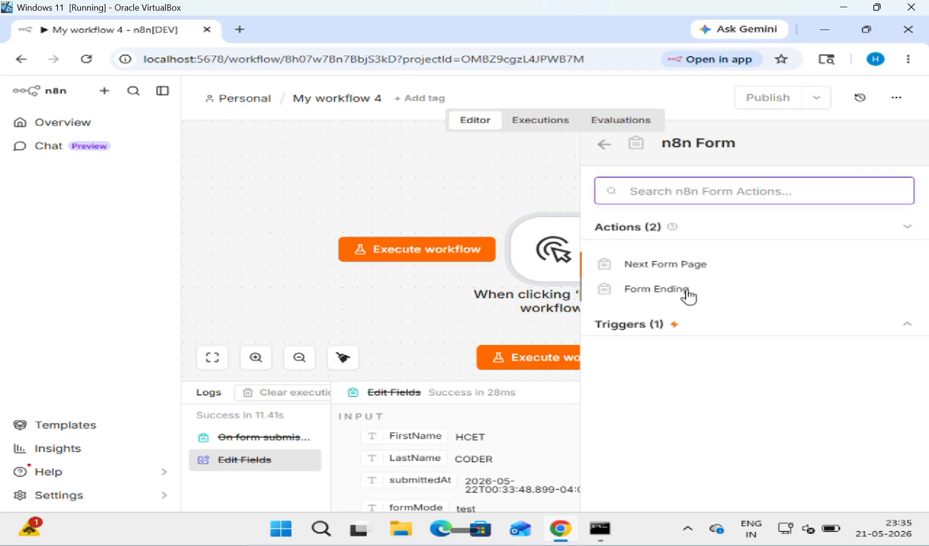
click(627, 328)
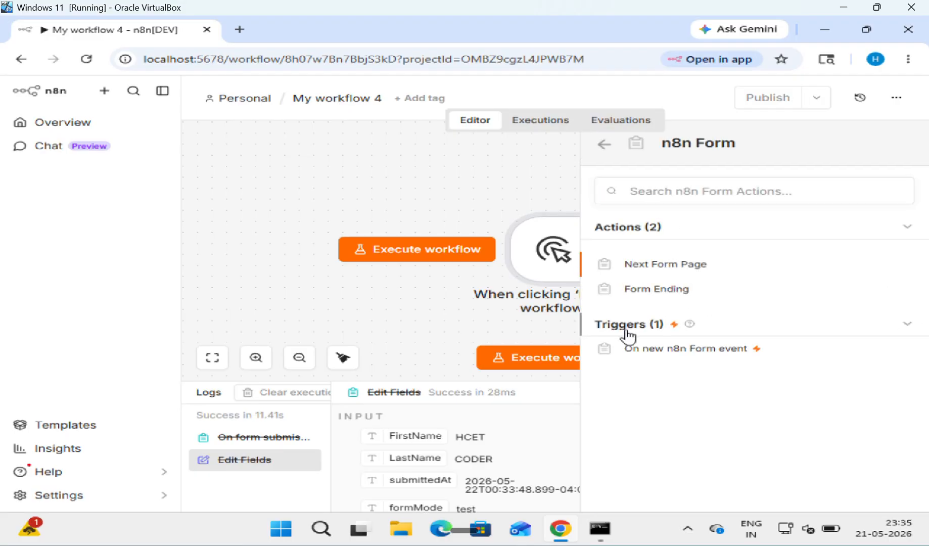
click(648, 354)
click(469, 290)
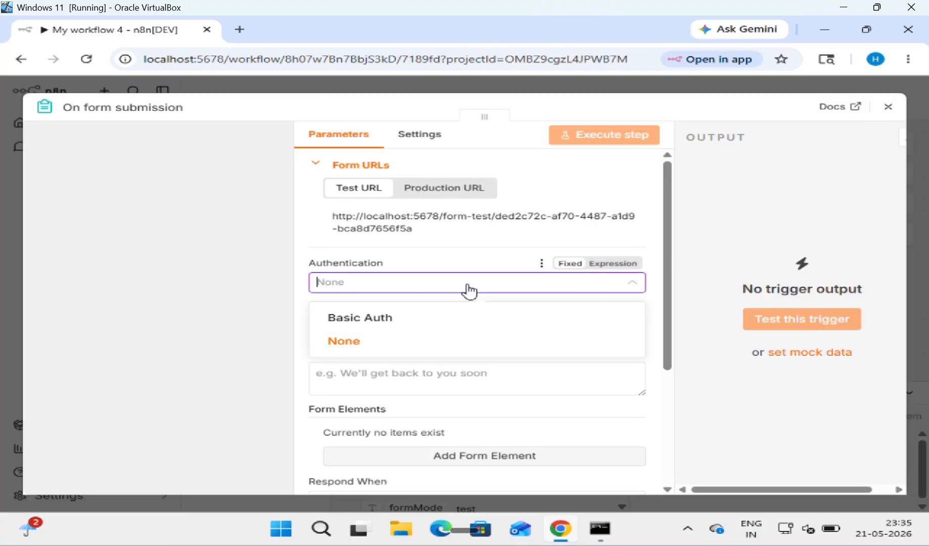
Step: Enter 'College Fee' in the form settings and add a form element labelled StudentName
text(Co)
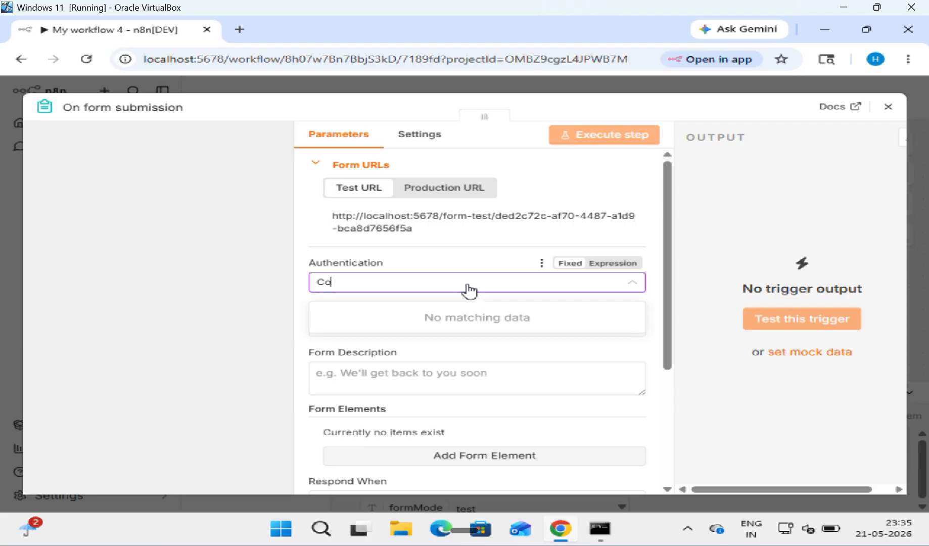
text(llege Fee)
scroll(465, 369, down, 1)
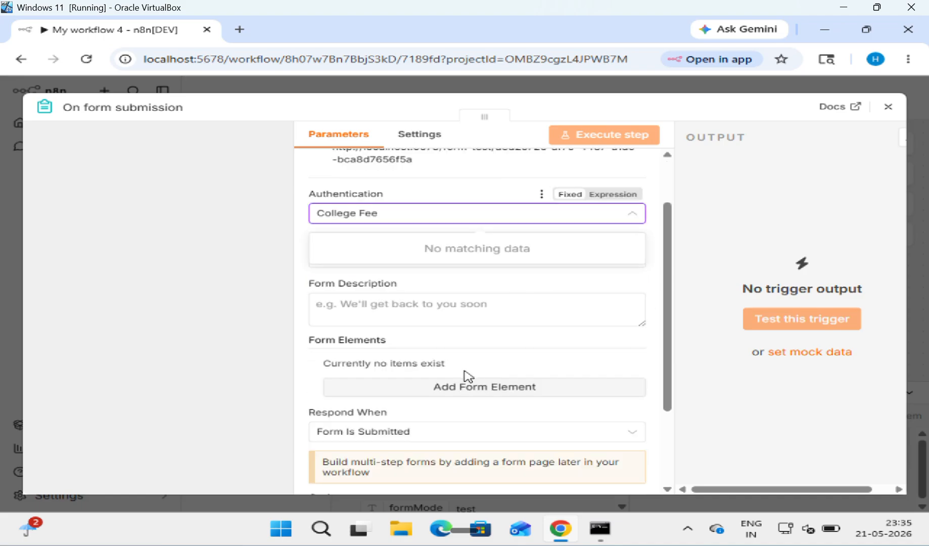
click(482, 392)
click(447, 384)
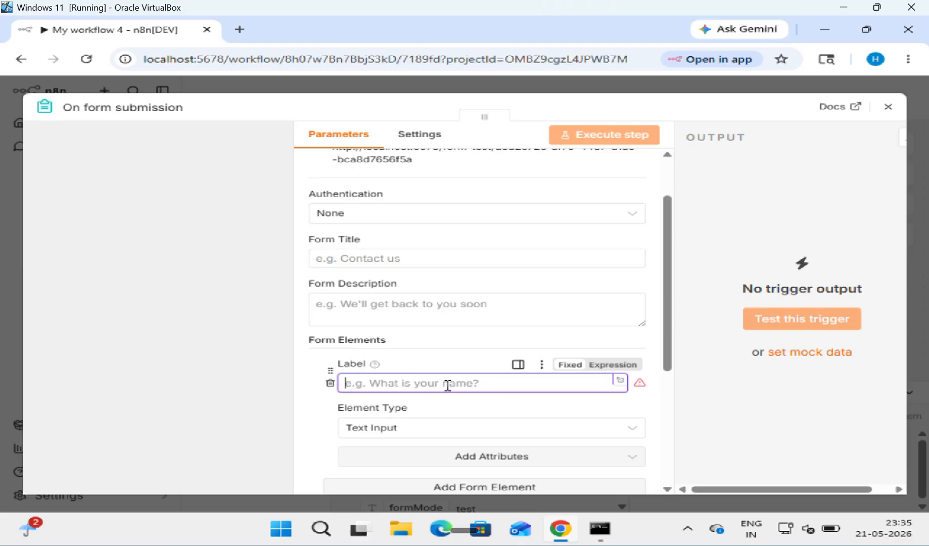
text(S)
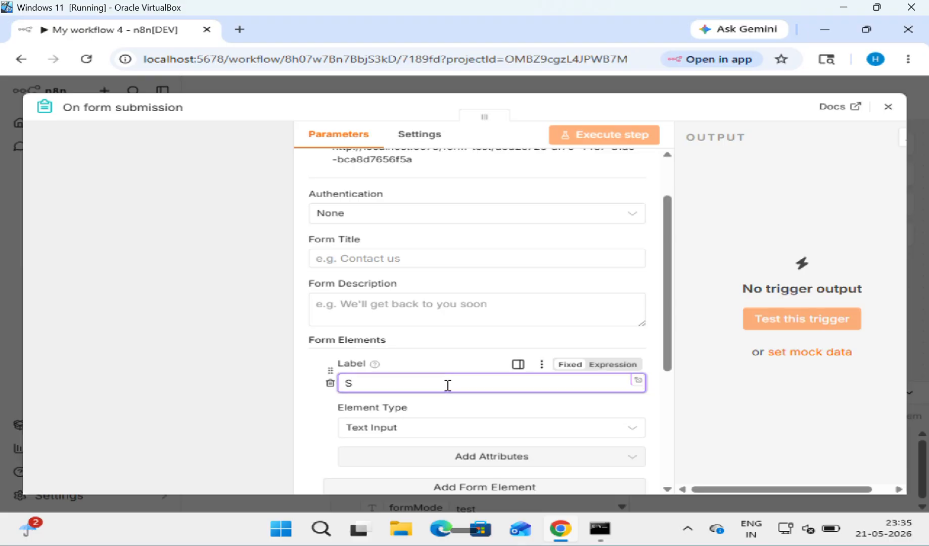
text(Tu)
key(BackSpace)
key(BackSpace)
text(tudent)
key(BackSpace)
text(Name)
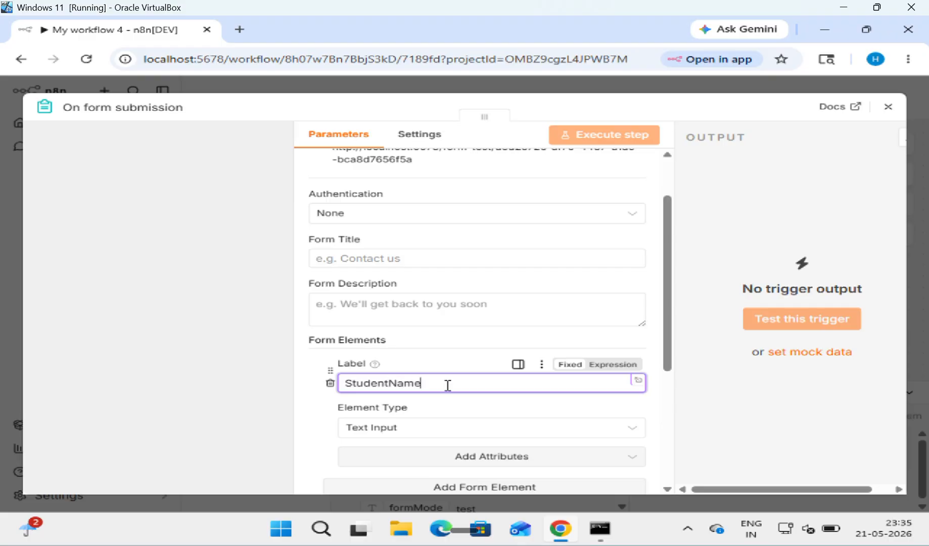
Step: Make StudentName a required field
scroll(565, 457, down, 1)
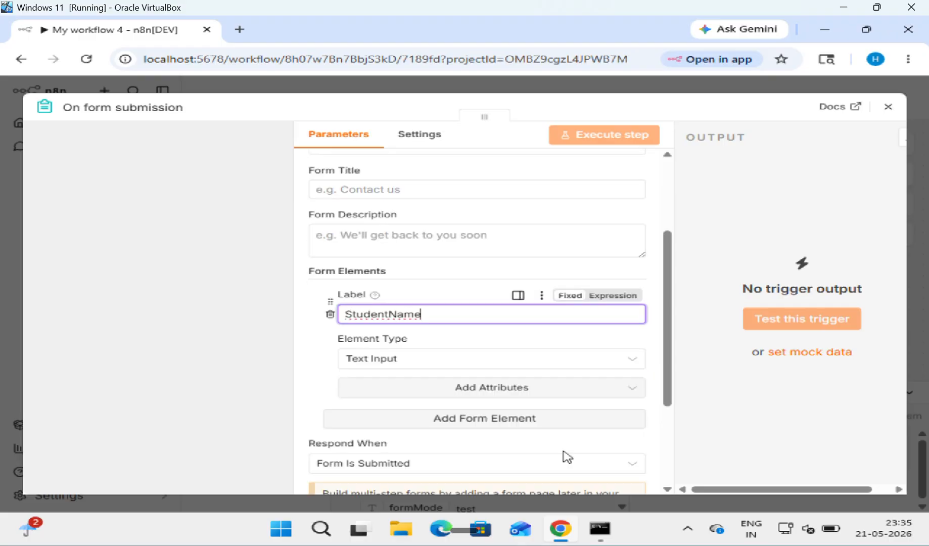
click(624, 394)
click(464, 353)
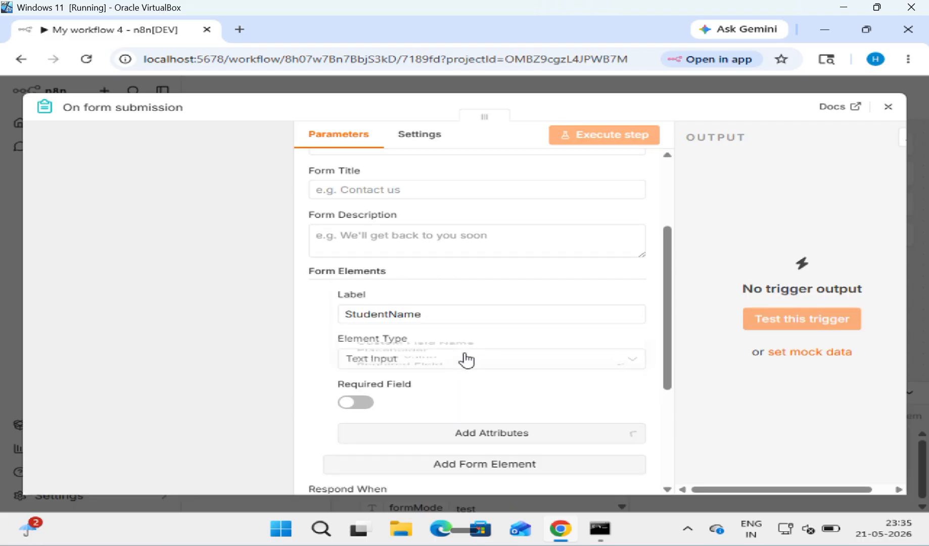
click(362, 405)
scroll(470, 397, down, 1)
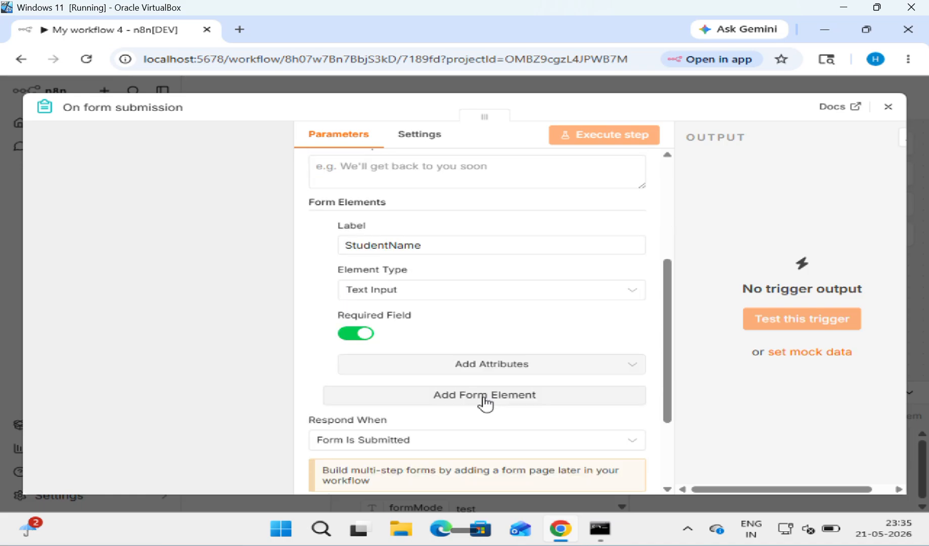
Step: Add a second form element labelled RollNo
click(485, 397)
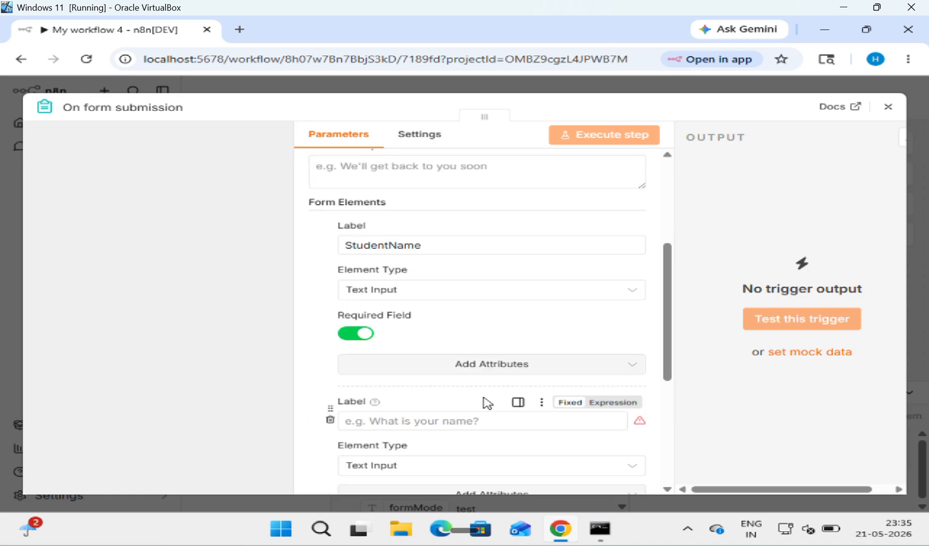
scroll(423, 416, down, 1)
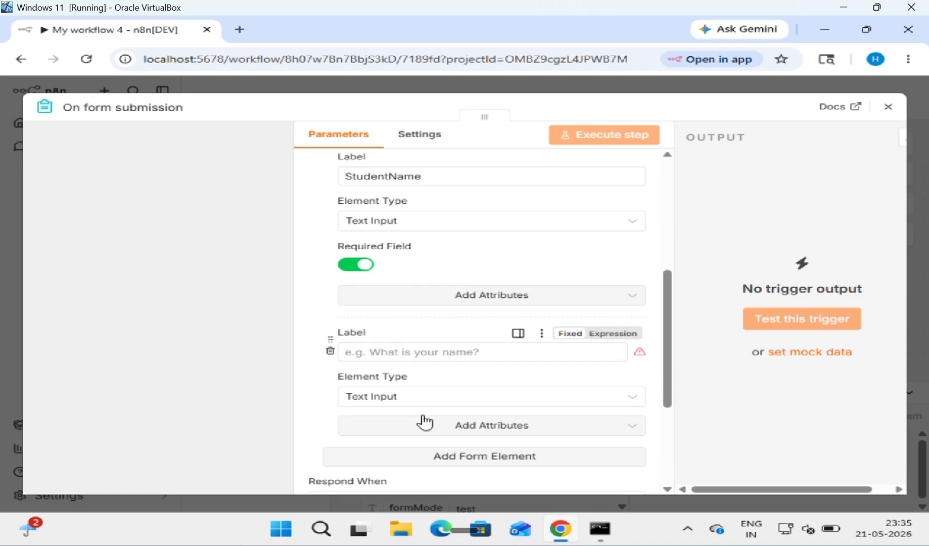
click(426, 353)
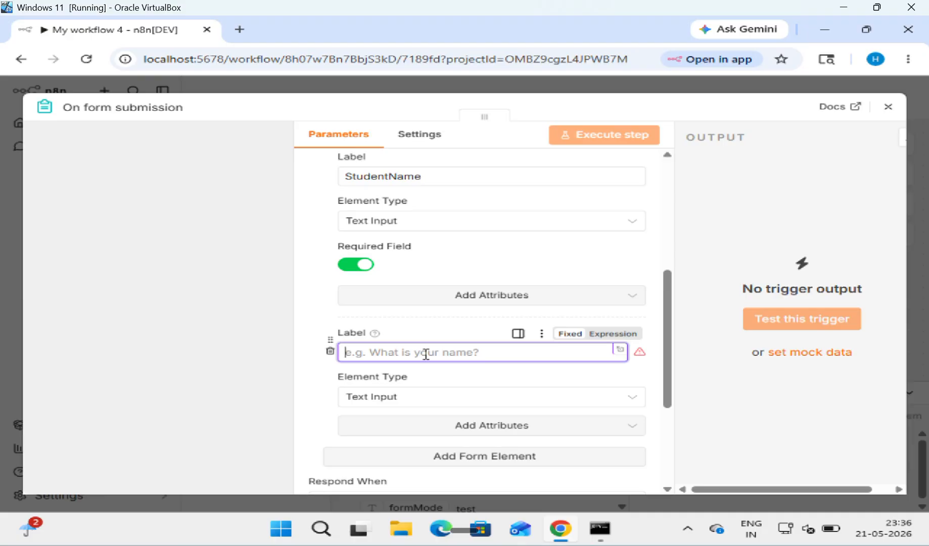
text(R)
text(ool)
key(BackSpace)
key(BackSpace)
text(ll)
text(Nu)
key(BackSpace)
text(o)
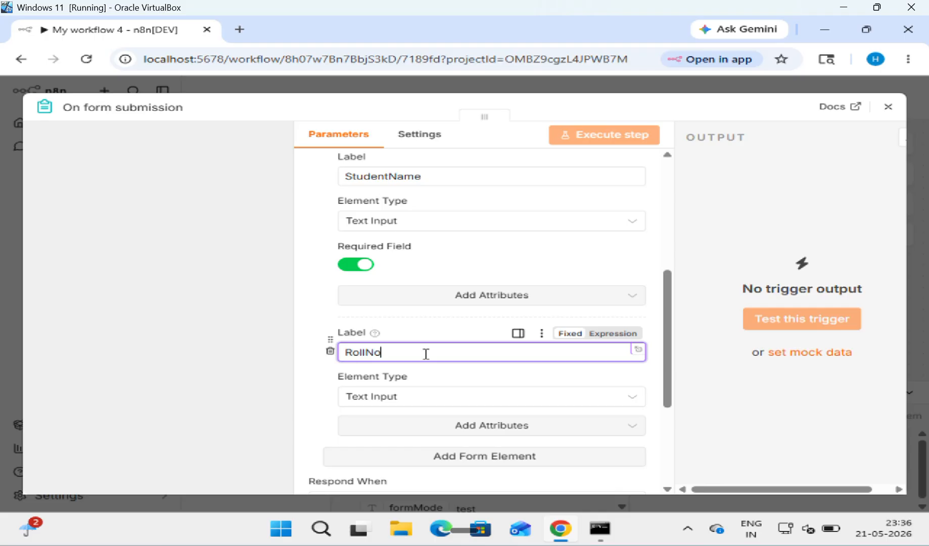
Step: Set RollNo's element type to Date
click(638, 403)
click(639, 408)
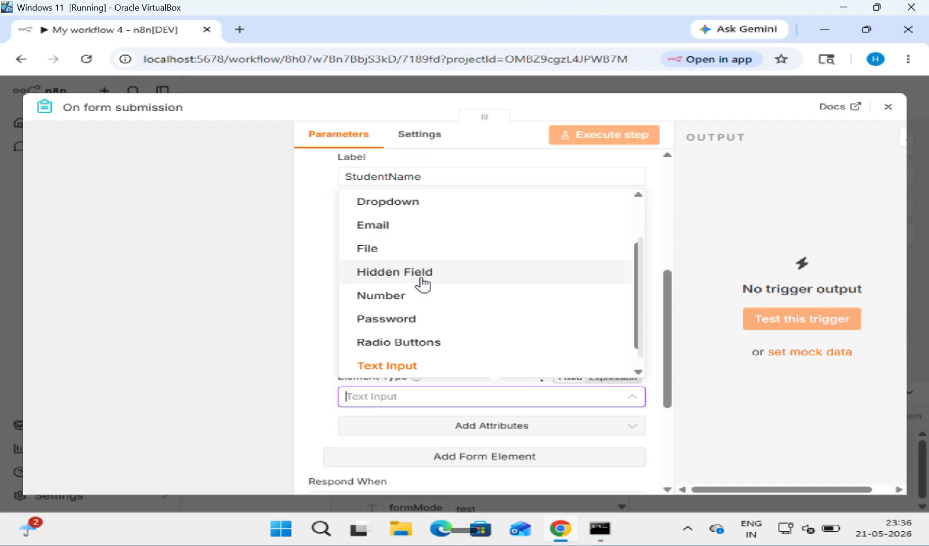
scroll(422, 284, up, 2)
scroll(422, 284, up, 1)
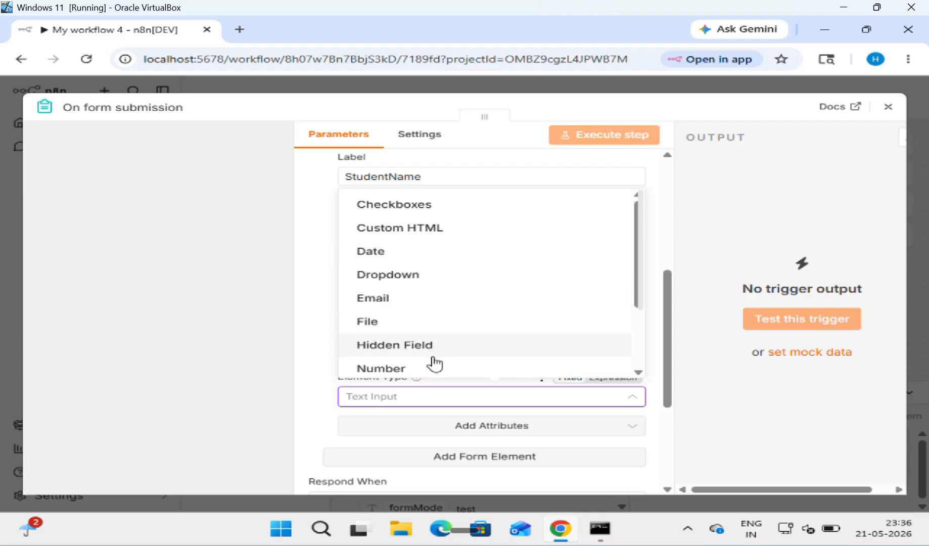
scroll(434, 365, down, 2)
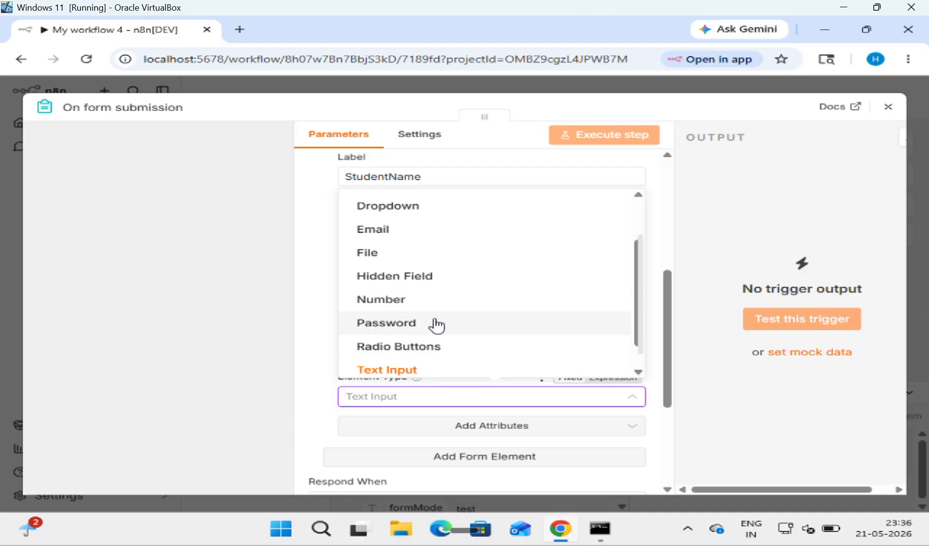
scroll(440, 251, up, 2)
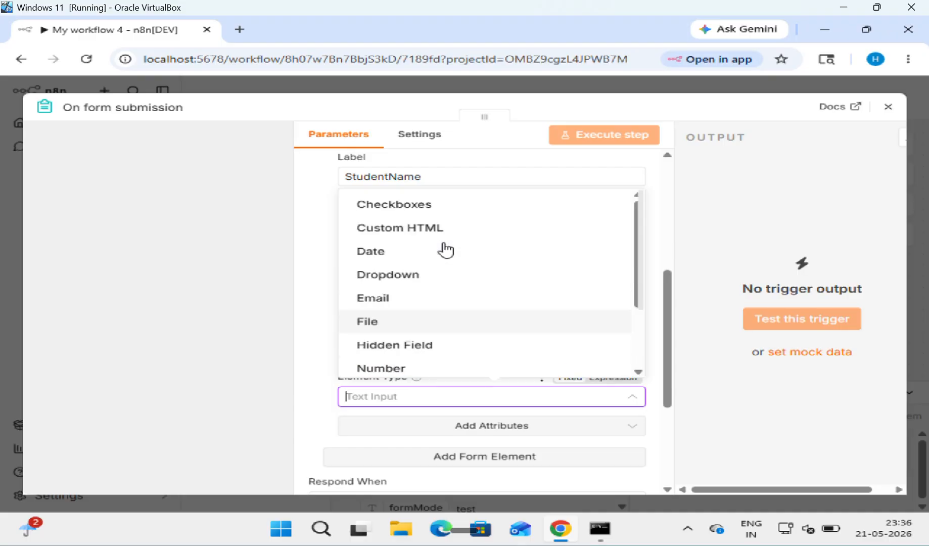
click(417, 261)
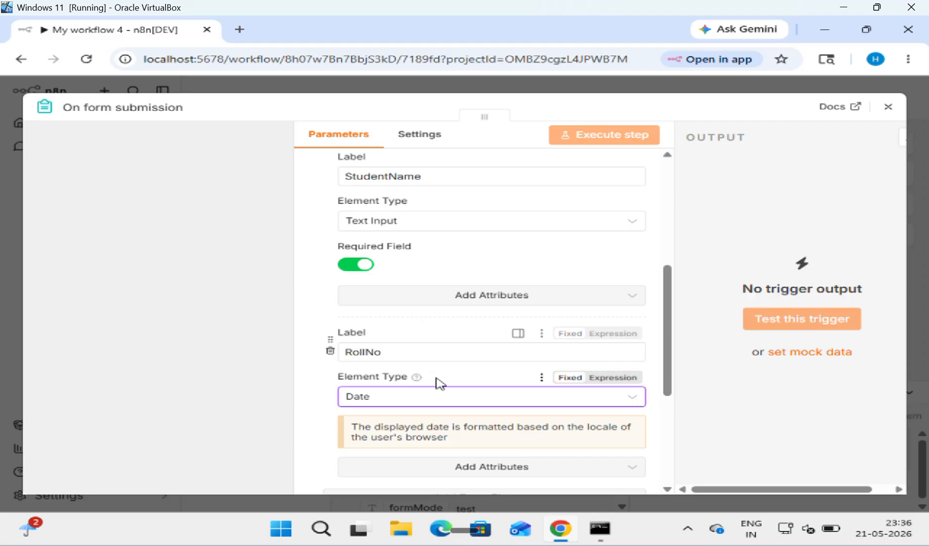
Step: Make RollNo a required field and give it a Default Value attribute
click(581, 467)
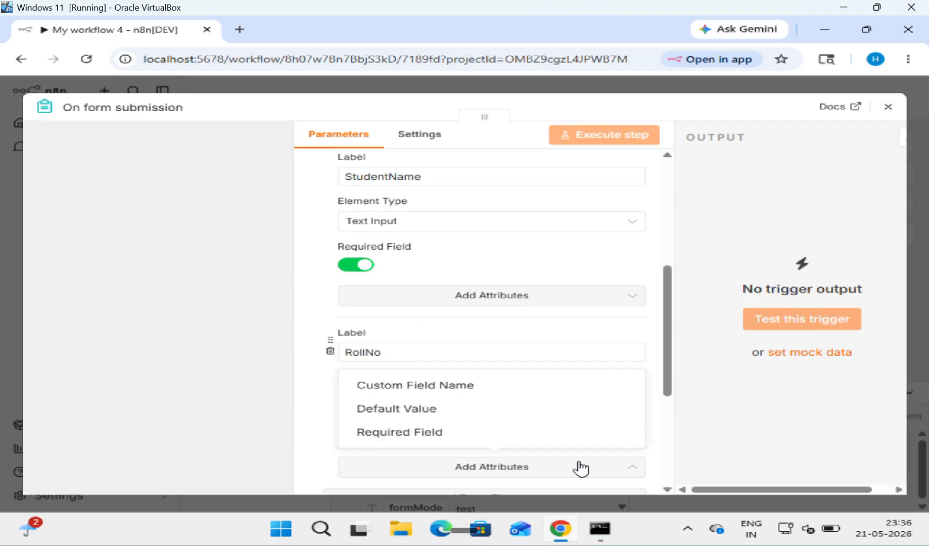
click(484, 433)
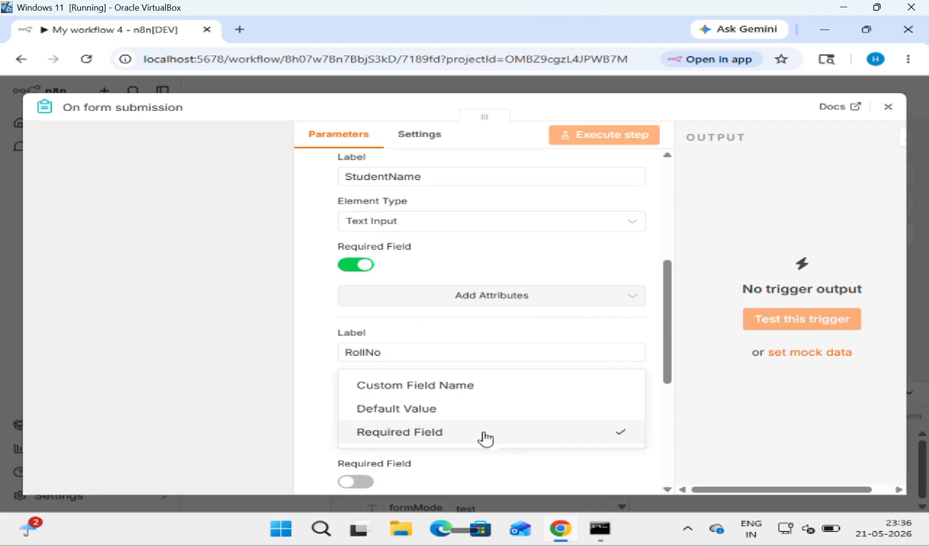
click(356, 483)
scroll(419, 453, down, 2)
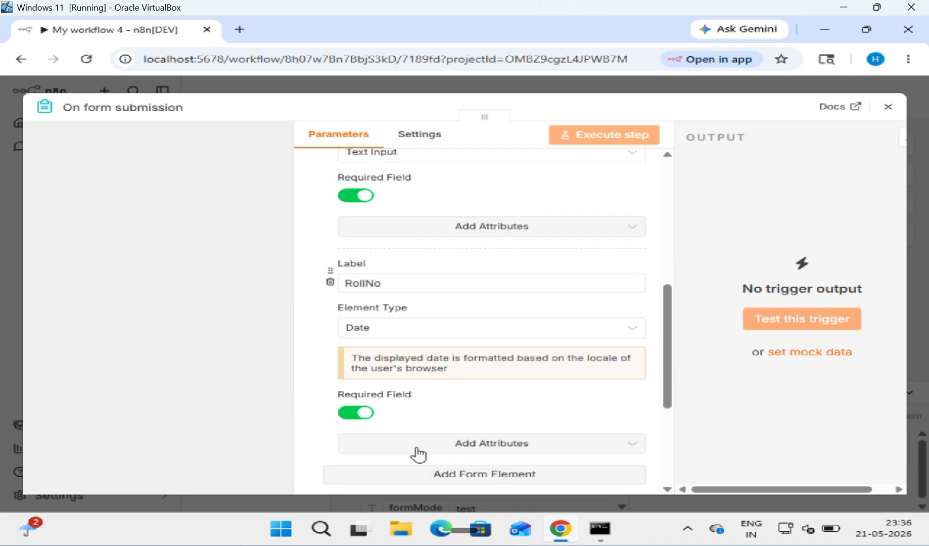
click(518, 448)
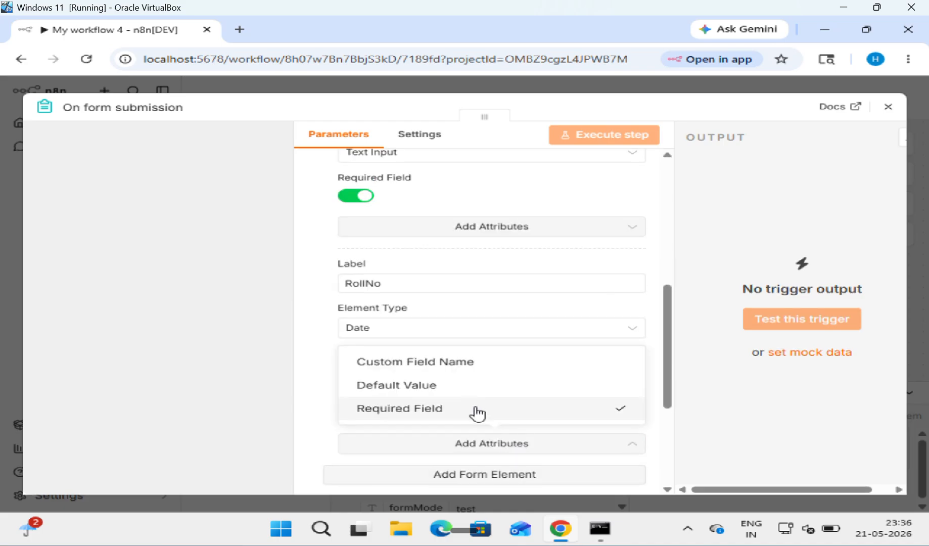
click(464, 391)
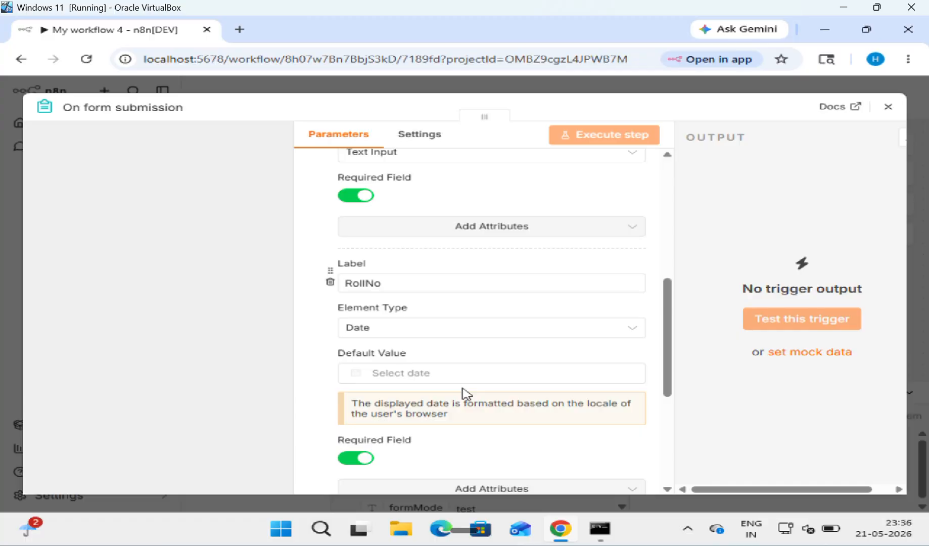
click(444, 374)
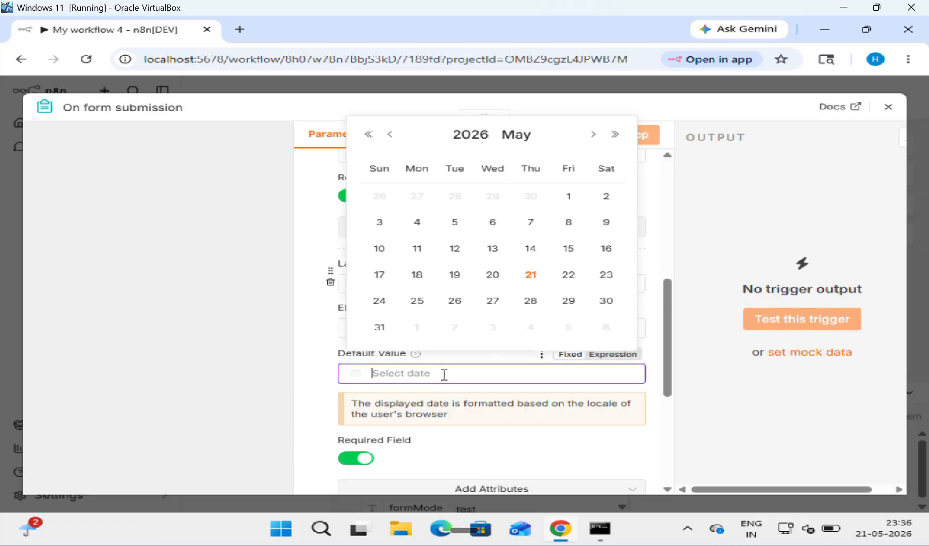
click(232, 315)
Step: Change RollNo to a Number field with default 'eg.1', then add another form element
click(628, 331)
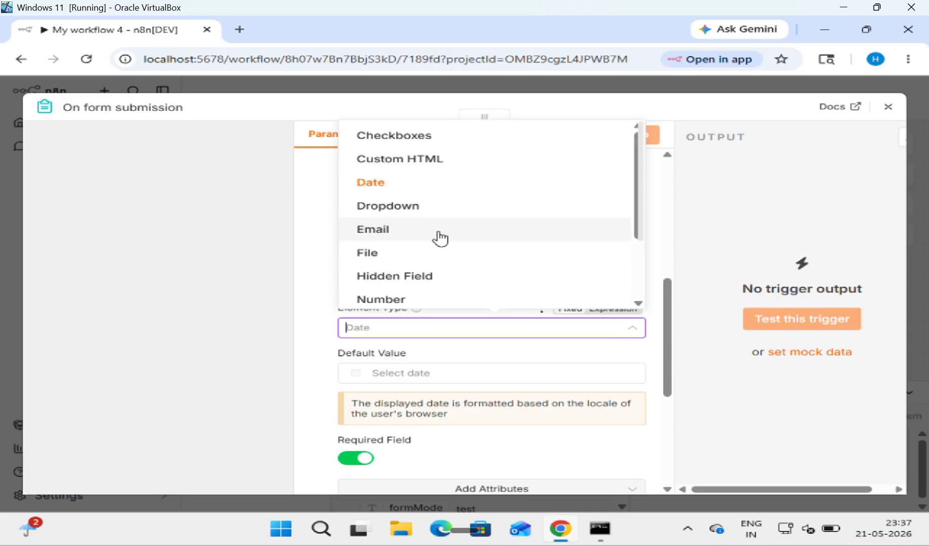
scroll(431, 228, down, 2)
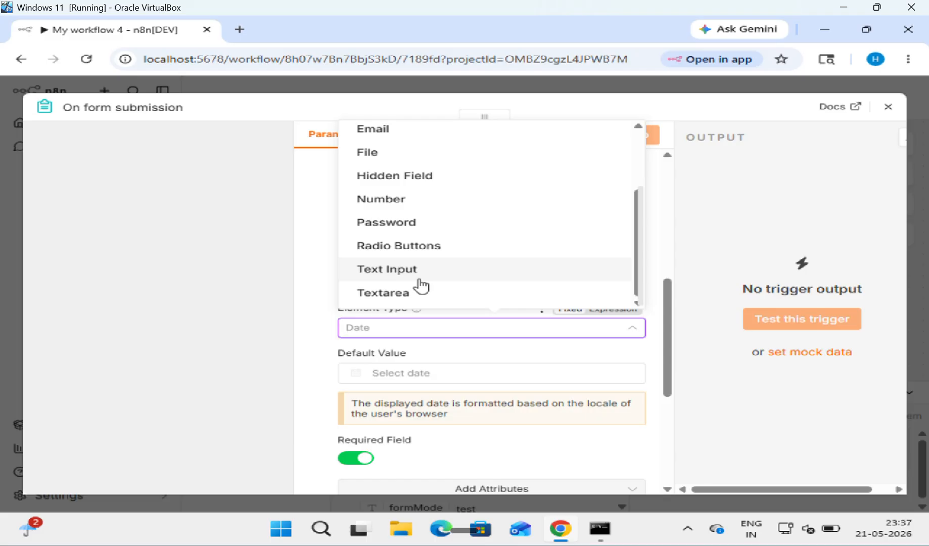
click(419, 279)
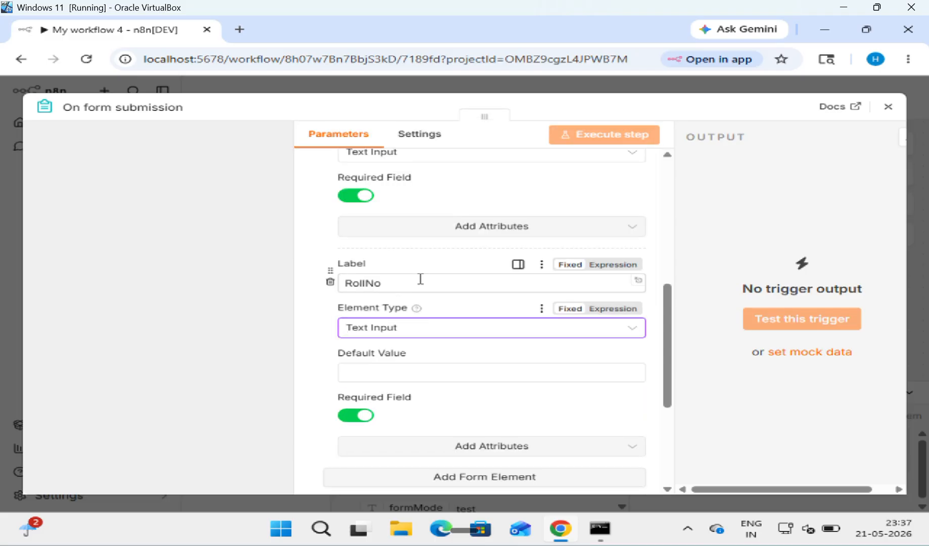
click(417, 331)
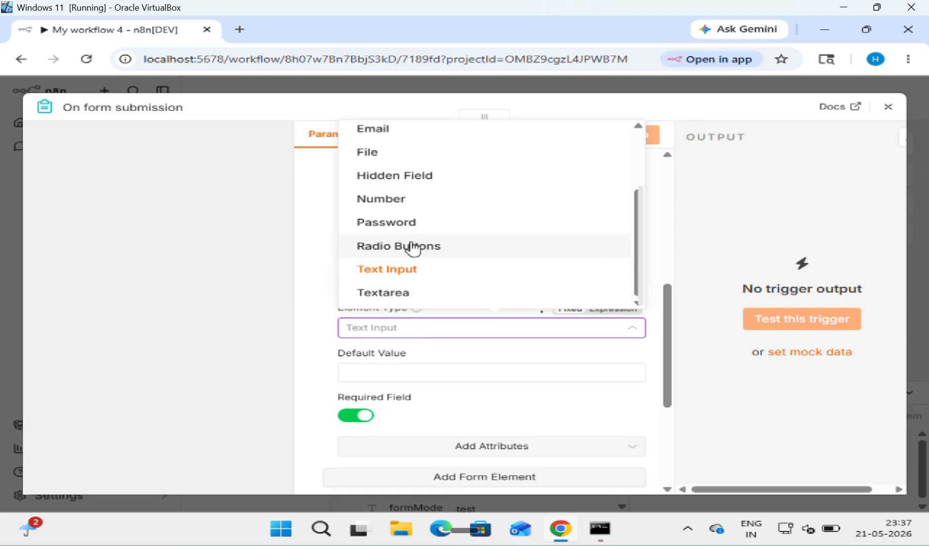
click(415, 205)
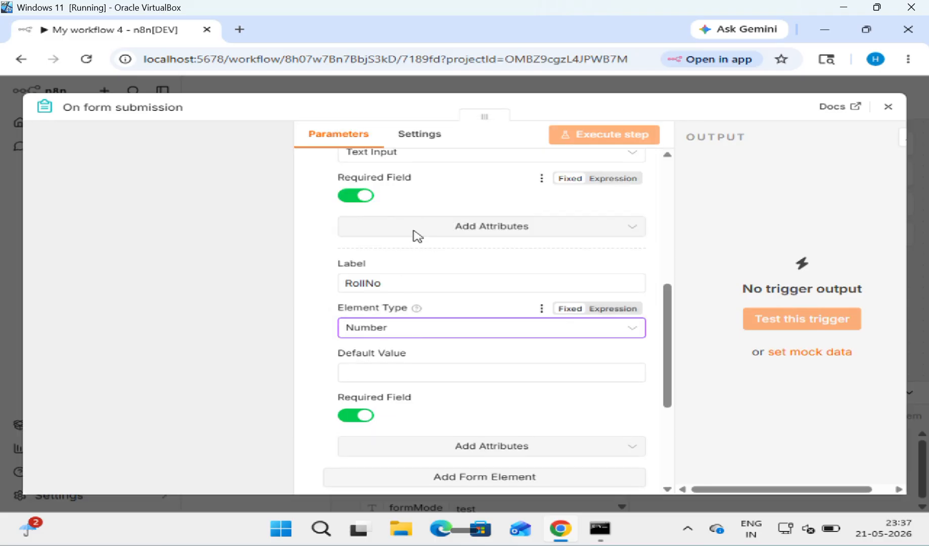
click(386, 371)
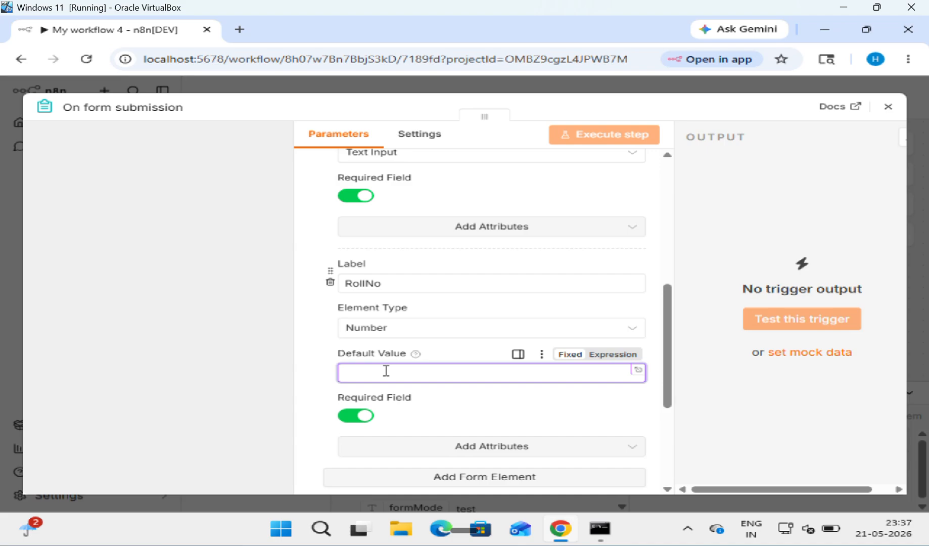
text(eg)
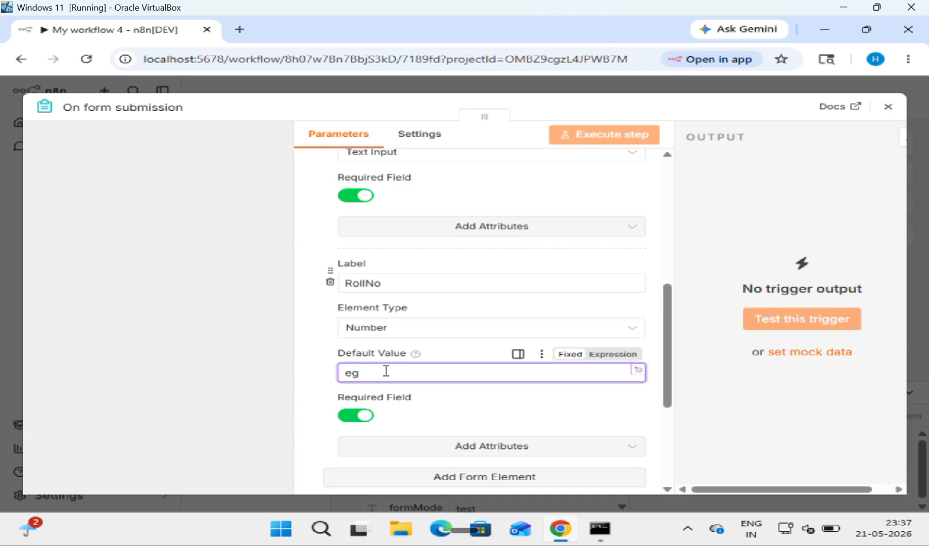
text(.1)
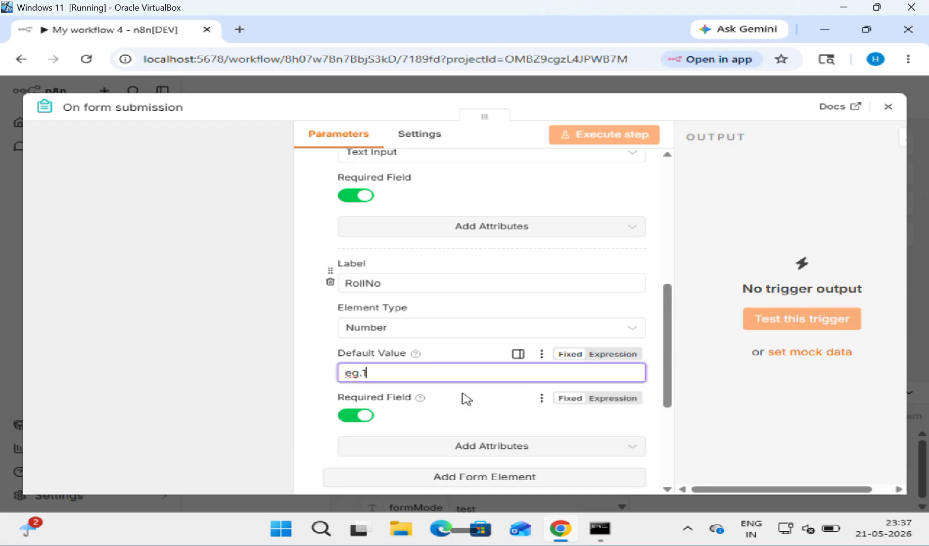
scroll(466, 399, down, 1)
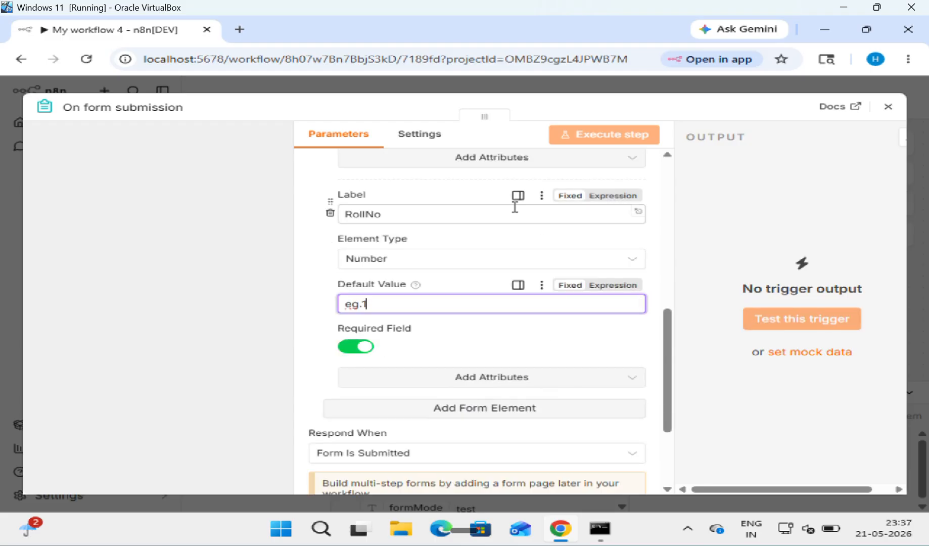
click(483, 408)
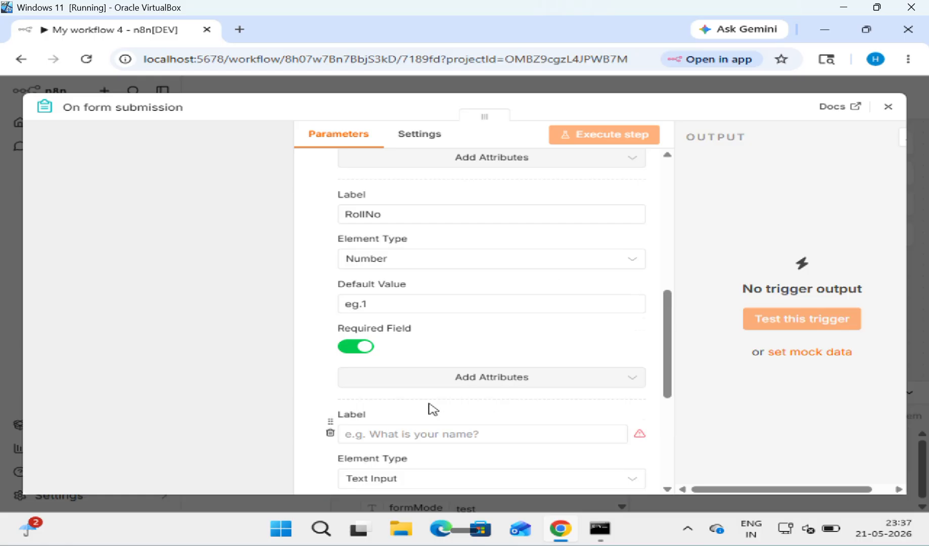
Step: Label the third element Fee, make it a required Number field, and close the form settings
scroll(433, 408, down, 1)
click(419, 365)
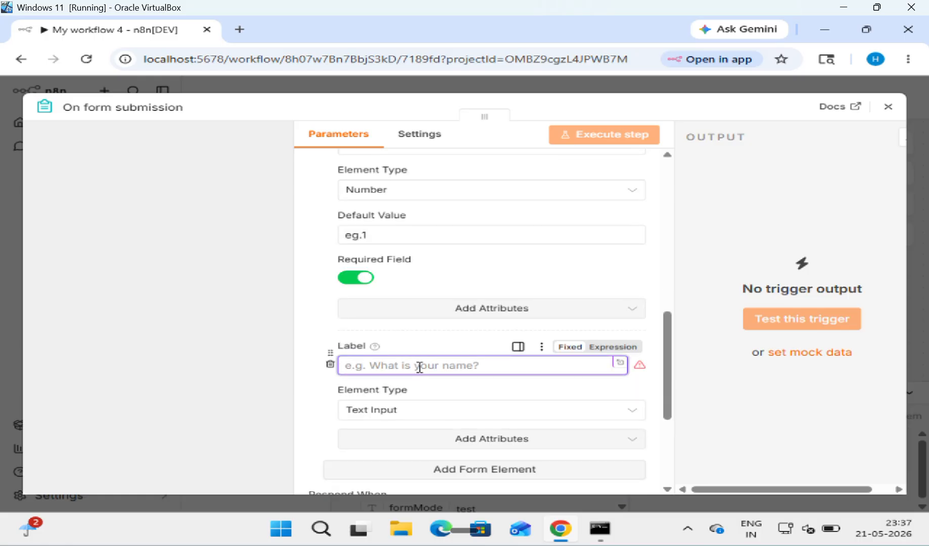
text(Fee)
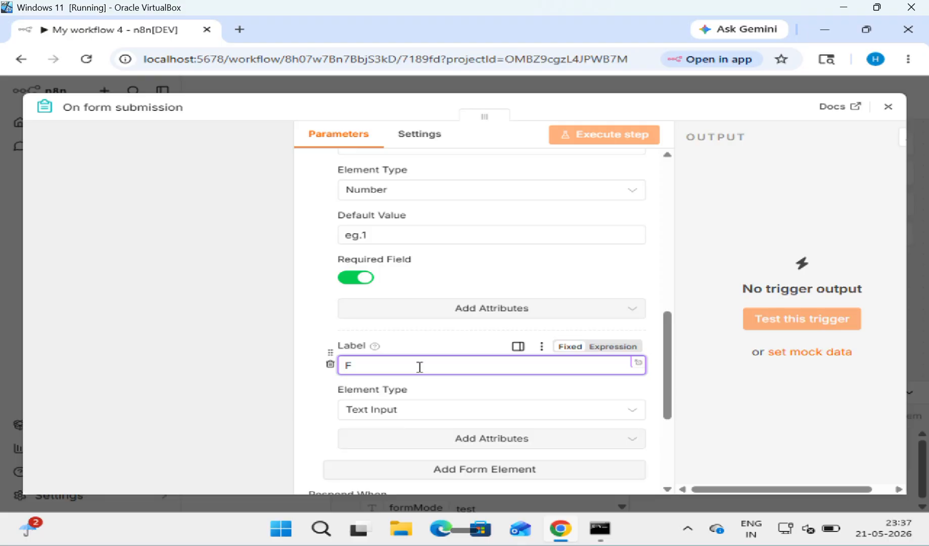
click(441, 410)
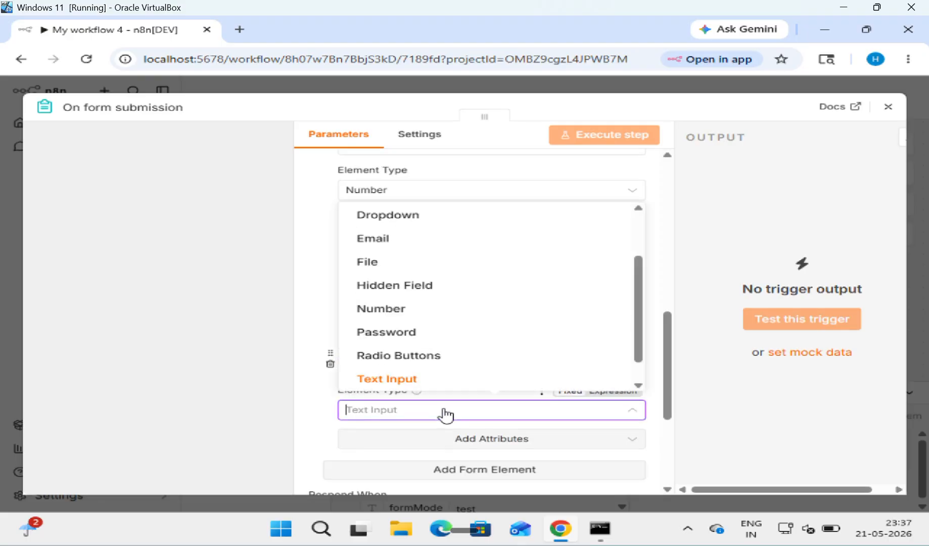
click(422, 312)
scroll(426, 372, down, 2)
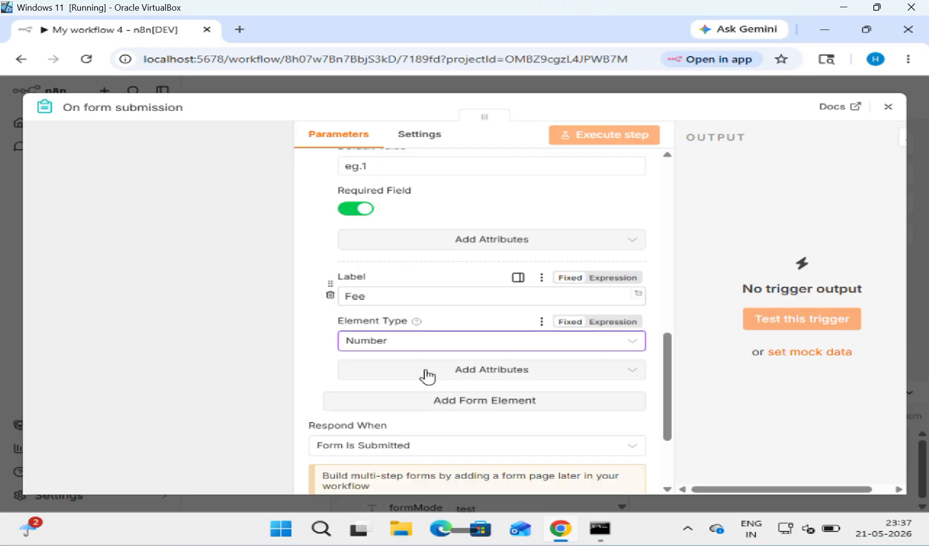
click(630, 378)
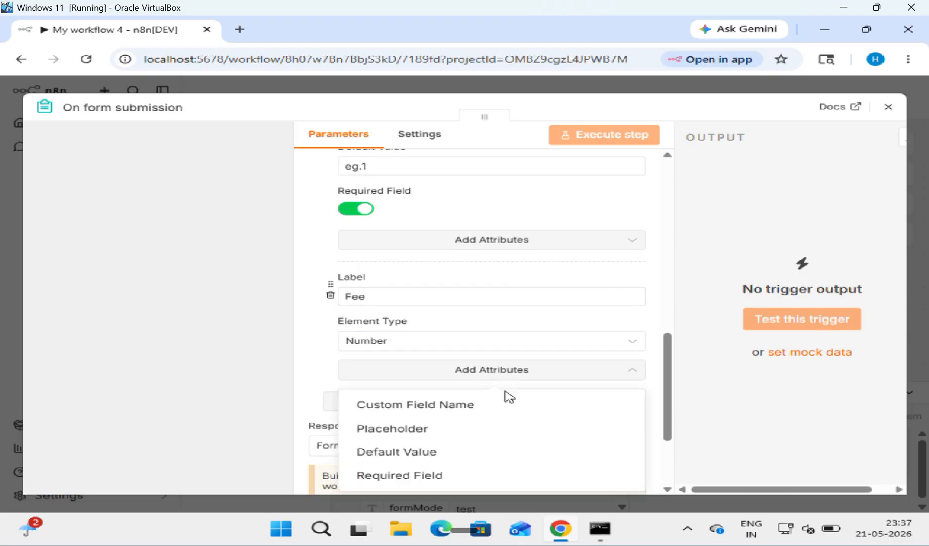
click(466, 478)
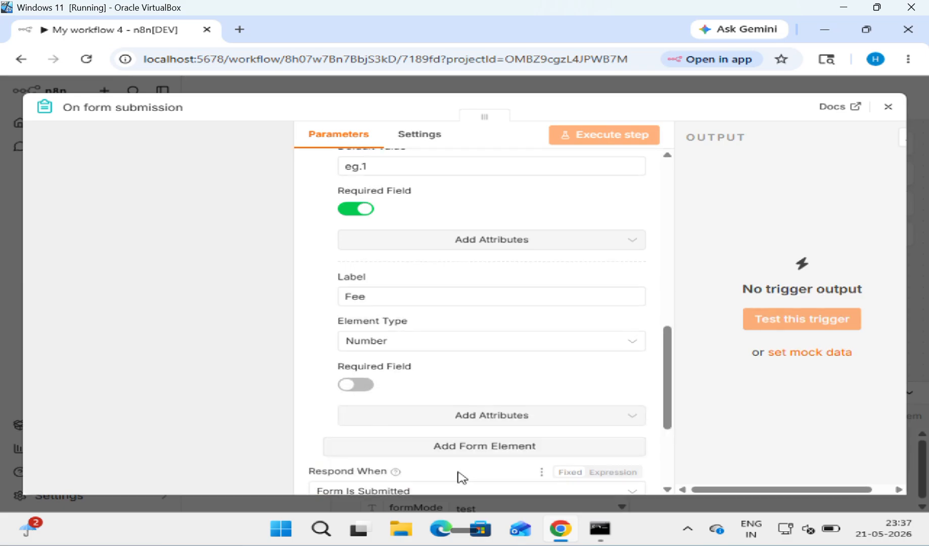
click(361, 385)
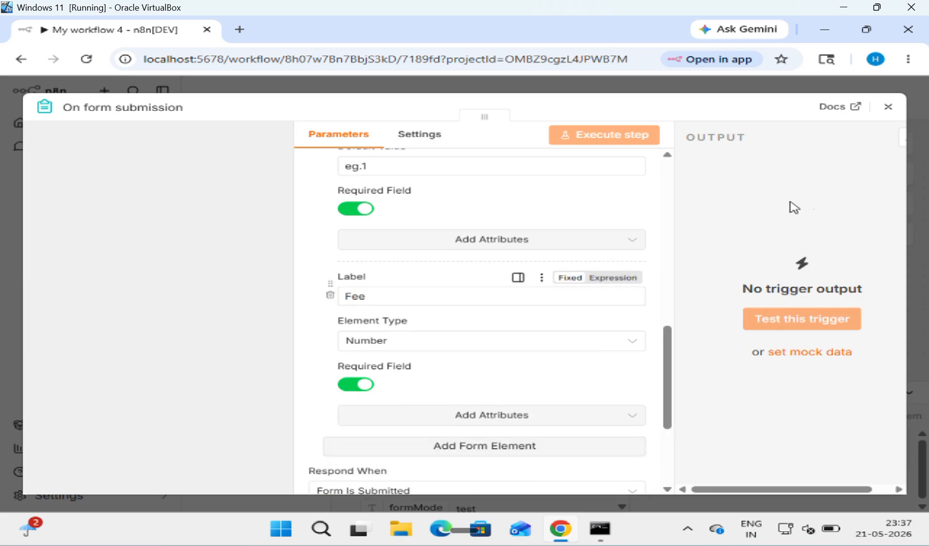
click(891, 106)
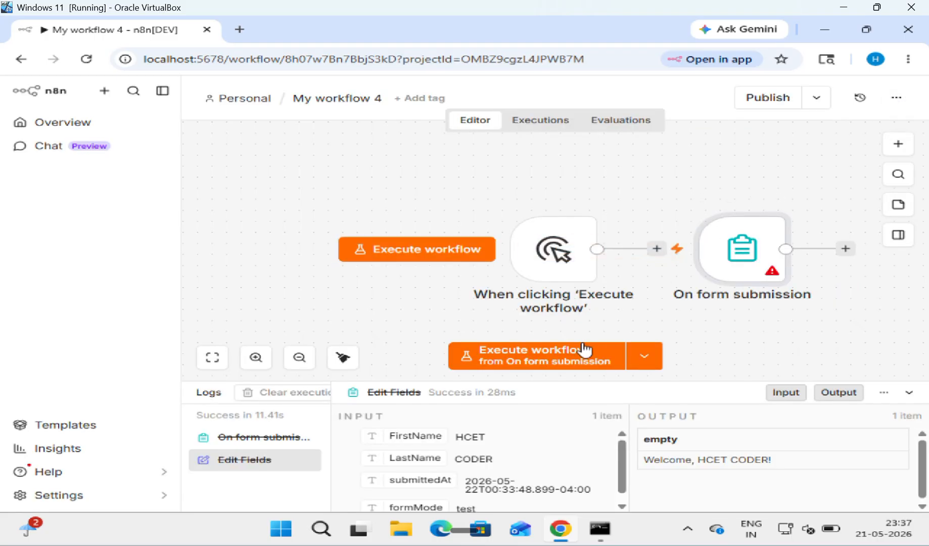
Step: Run the test form, submit a student name with RollNo 1234 and Fee 40000, then close it
click(564, 359)
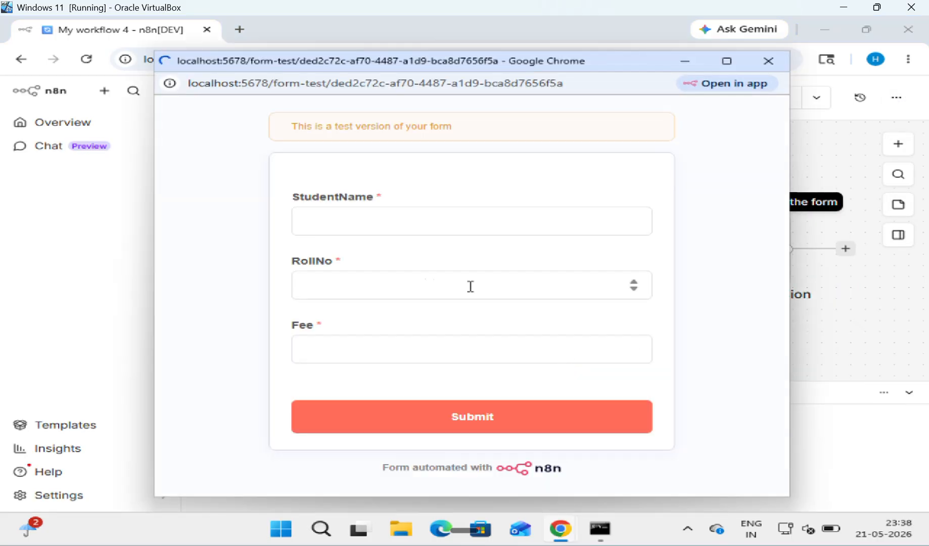
click(366, 223)
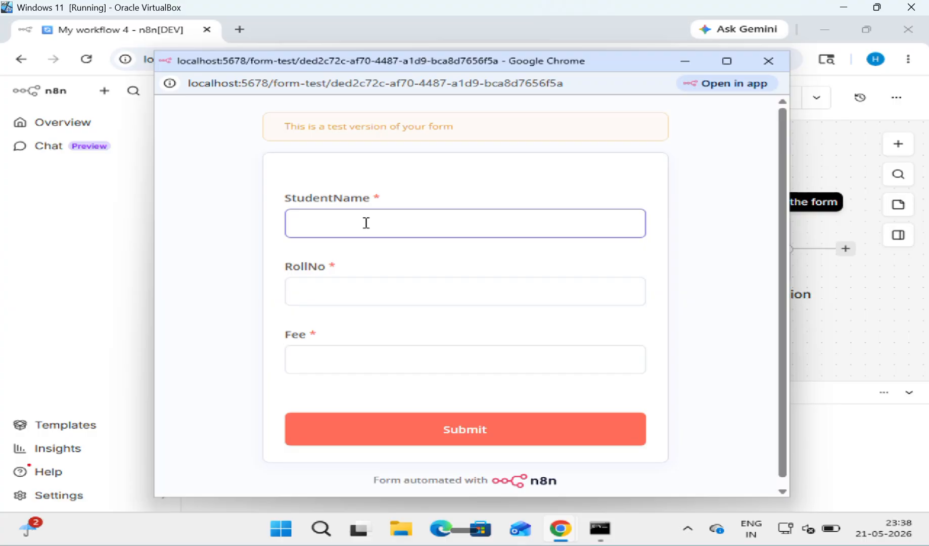
text(HCETCODER)
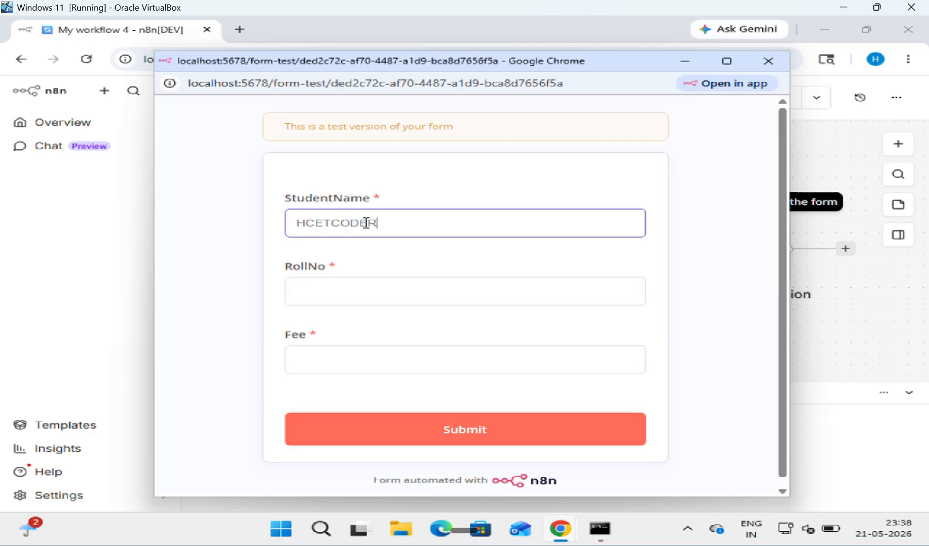
key(Tab)
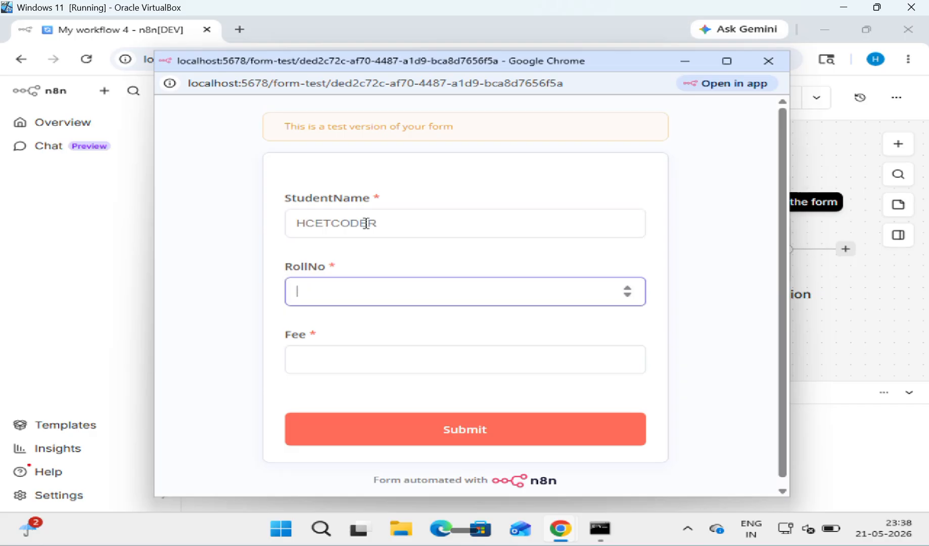
text(1234)
key(Tab)
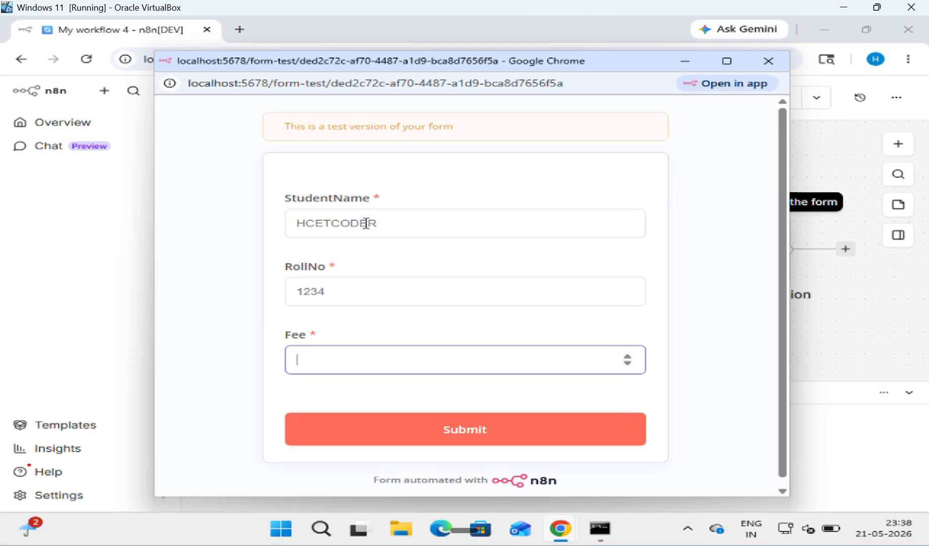
text(40000)
key(Return)
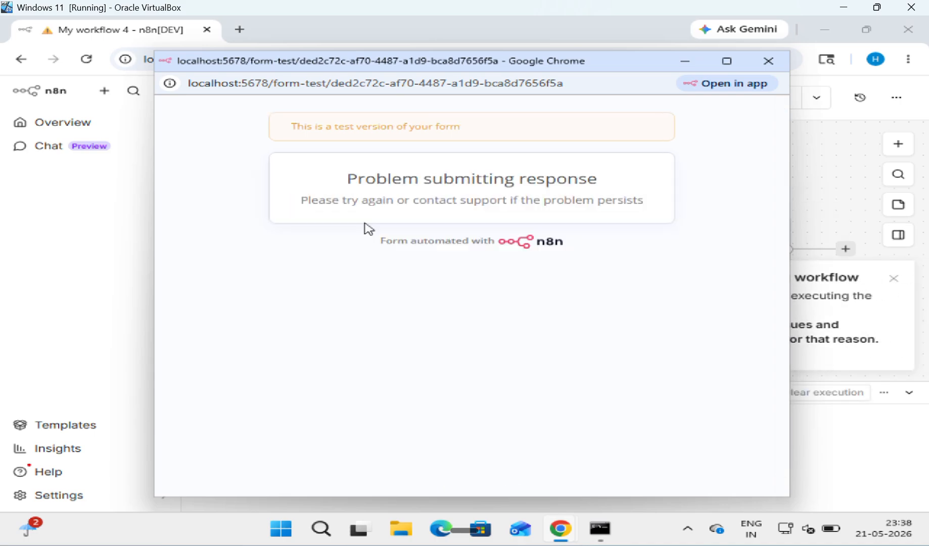
click(761, 58)
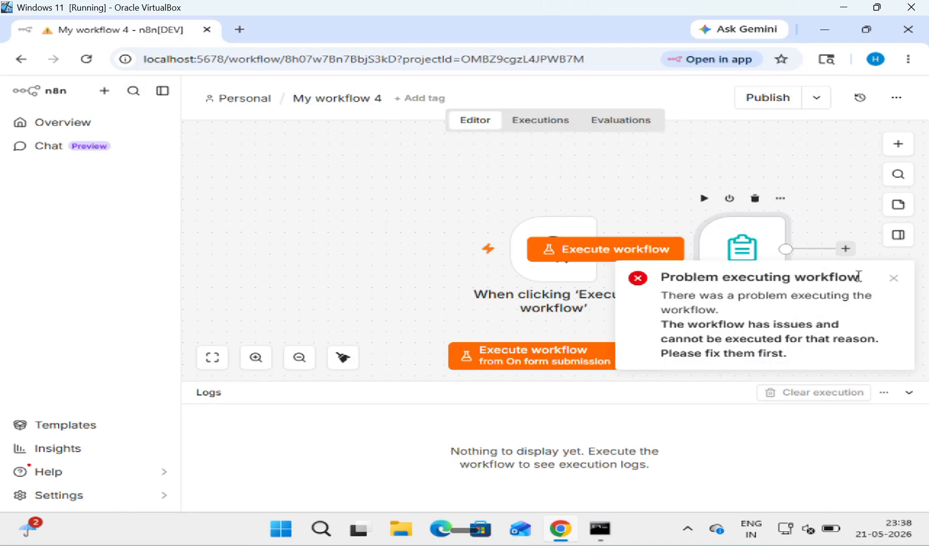
Step: Dismiss the error, tidy the canvas and delete the 'When clicking Execute workflow' trigger node
click(892, 283)
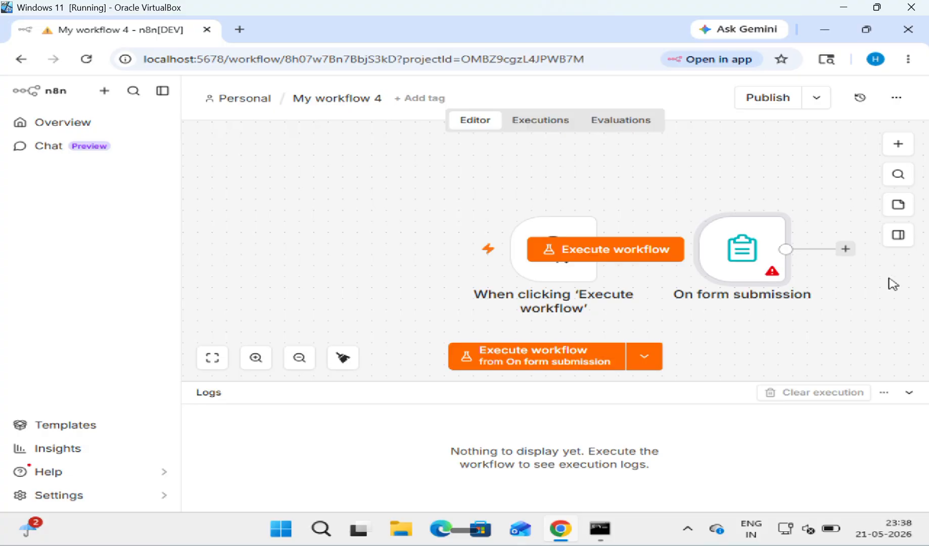
click(348, 364)
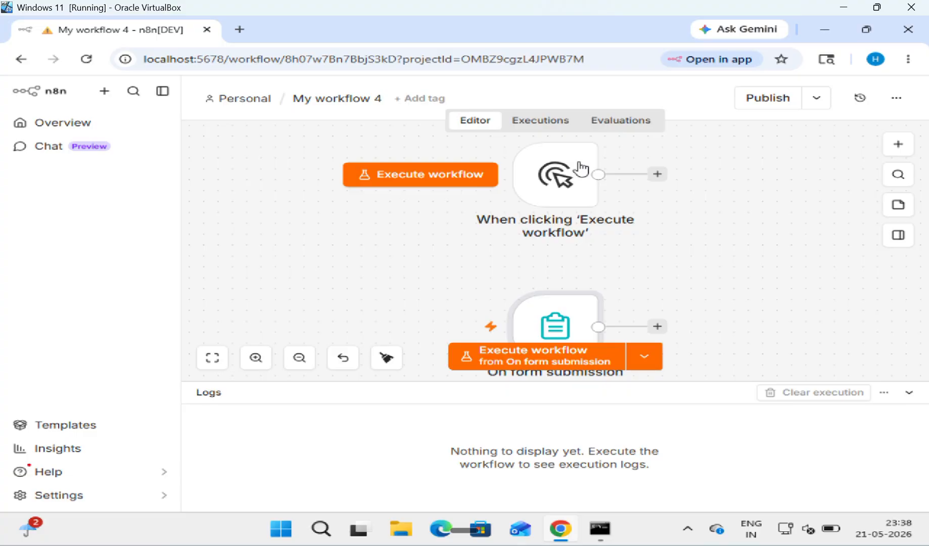
scroll(580, 167, up, 1)
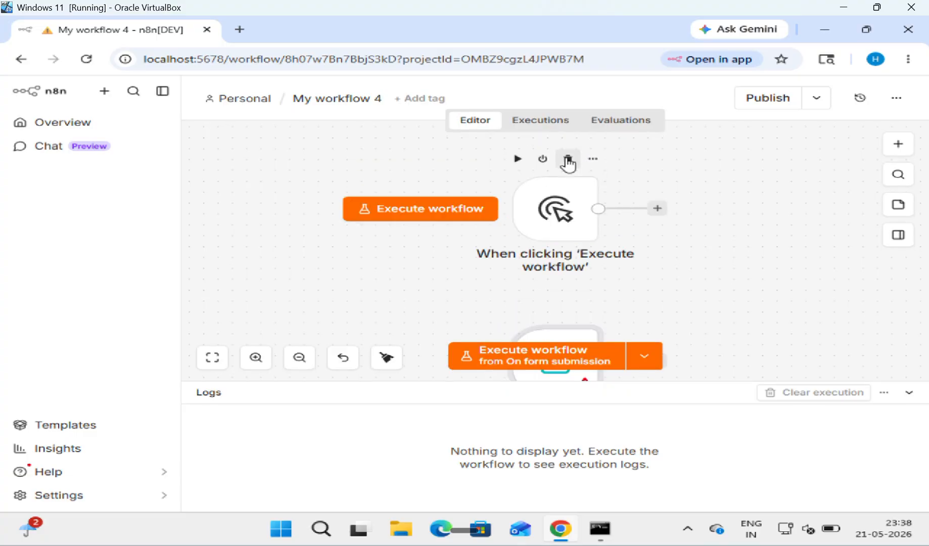
click(568, 159)
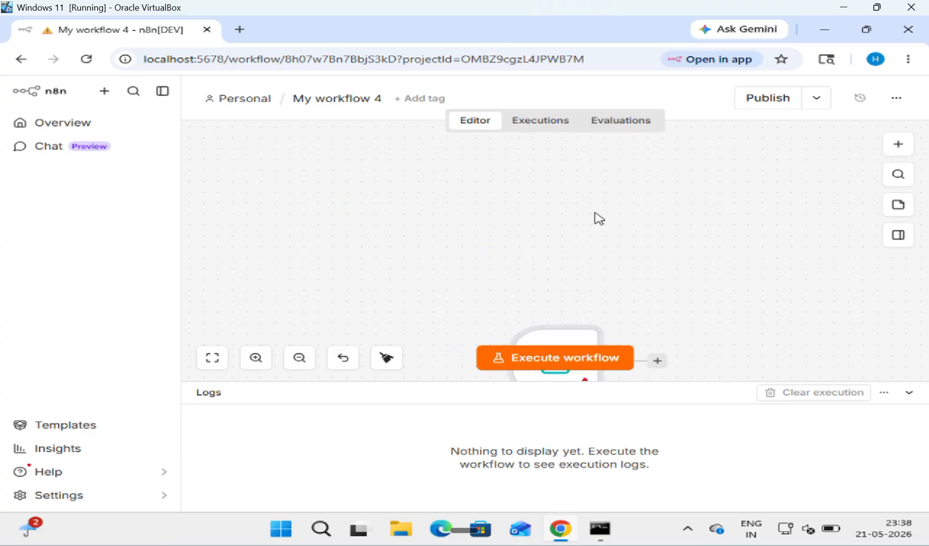
click(386, 358)
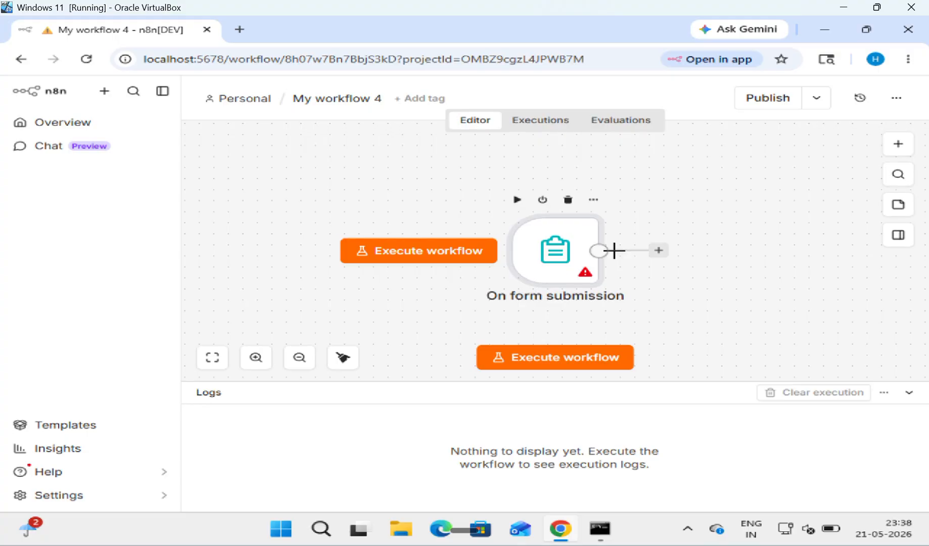
Step: Add an Edit Fields (Set) node after the form trigger
click(658, 250)
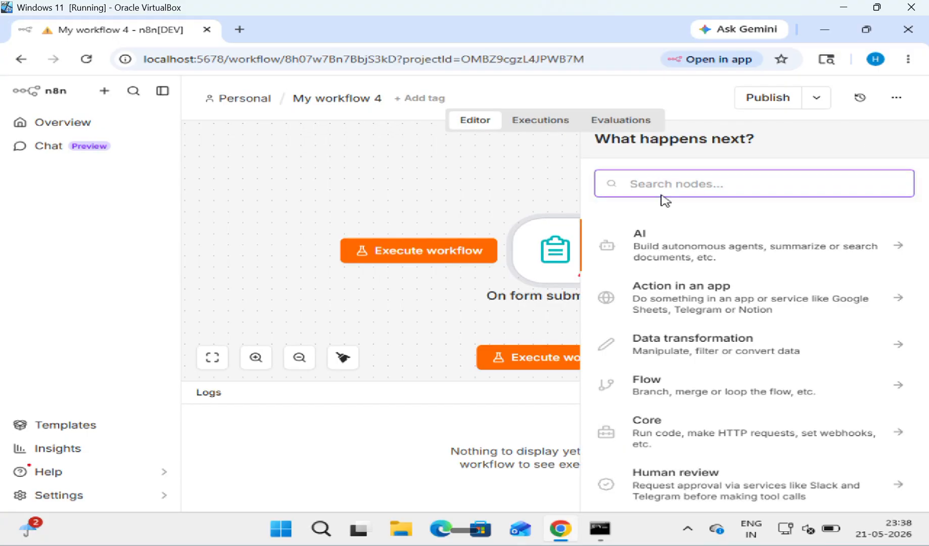
text(E)
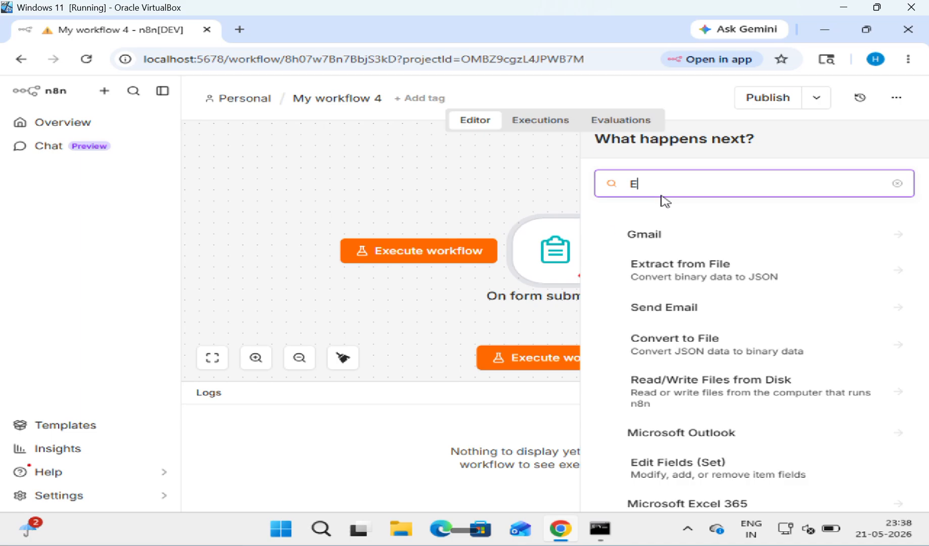
text(D)
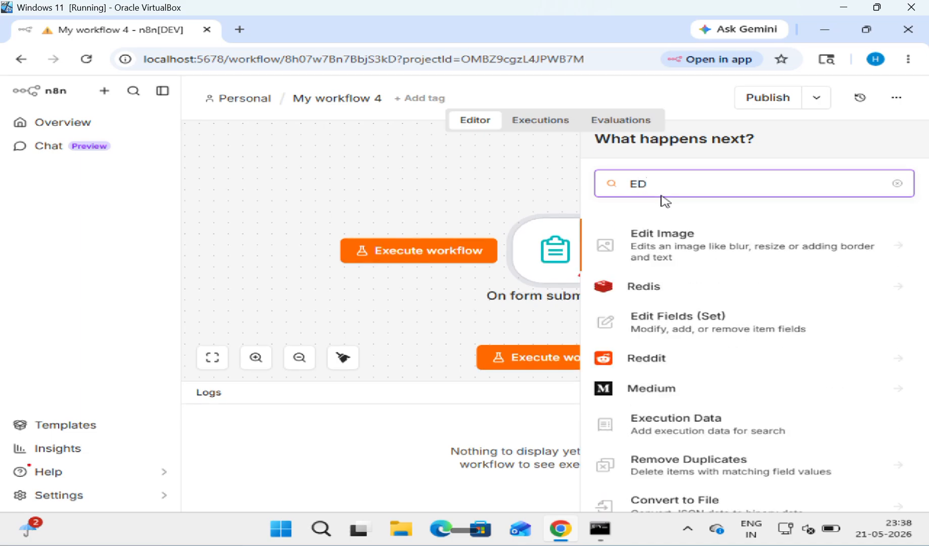
key(BackSpace)
text(di)
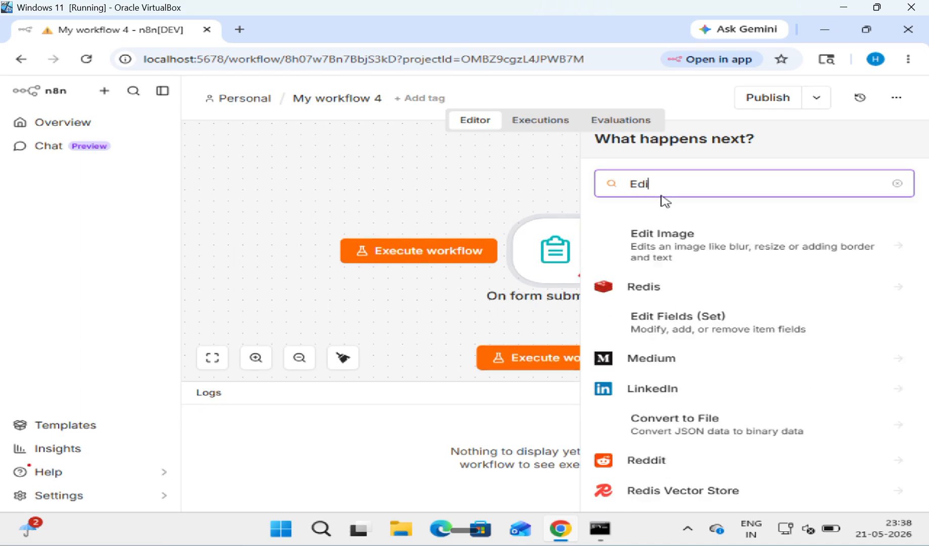
text(t)
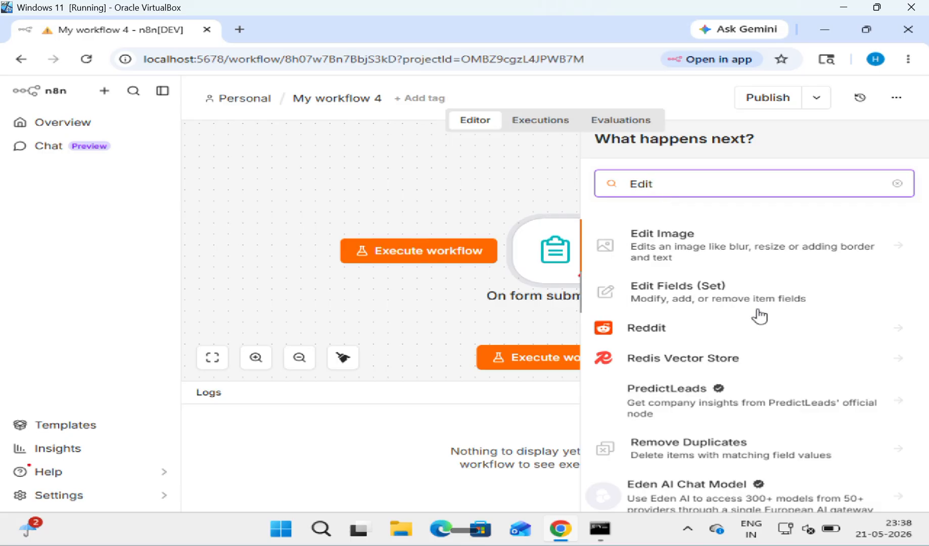
click(741, 293)
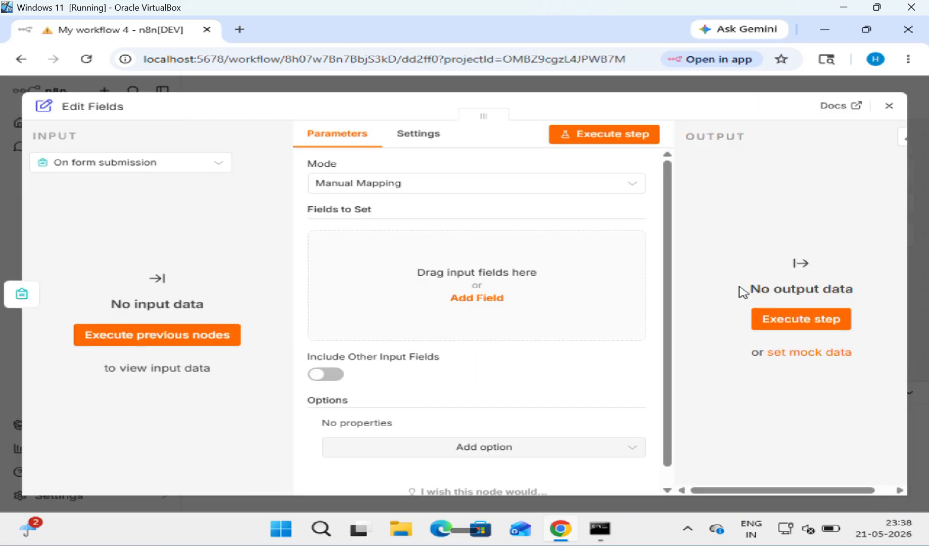
Step: Add a field whose expression value reads 'The student is eligible from EAMCET'
click(478, 298)
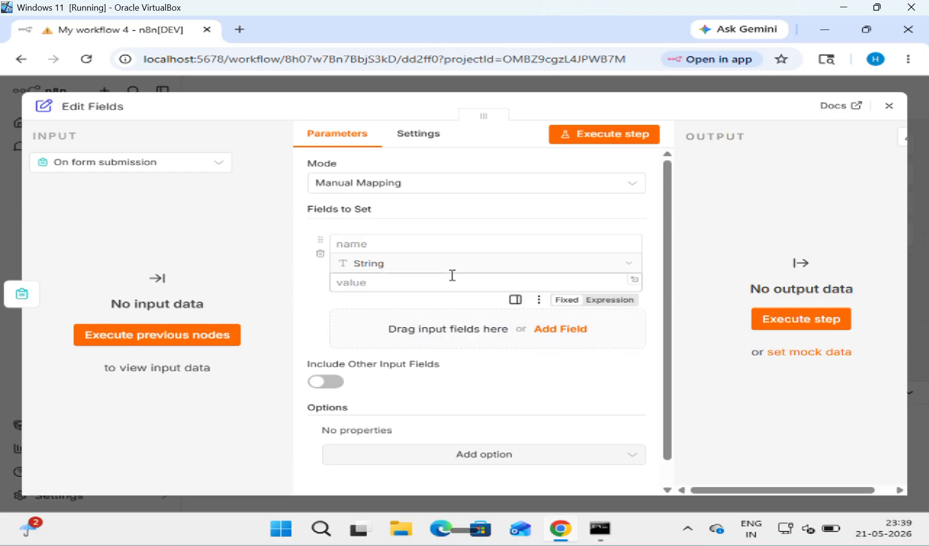
click(433, 281)
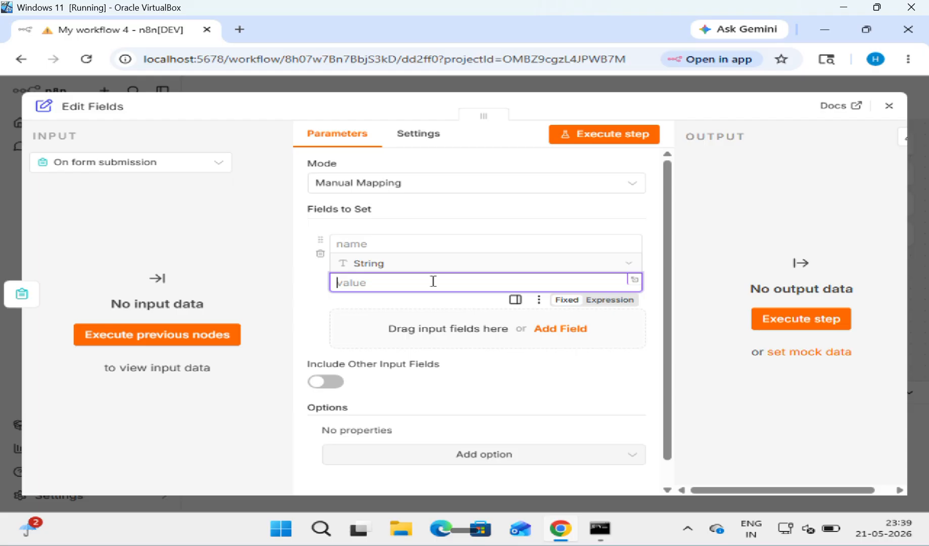
click(603, 301)
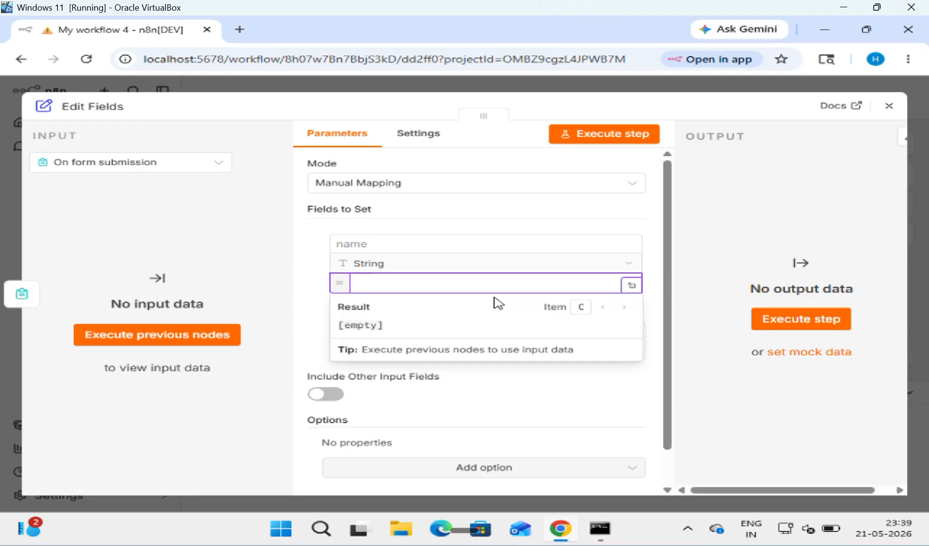
text(The s)
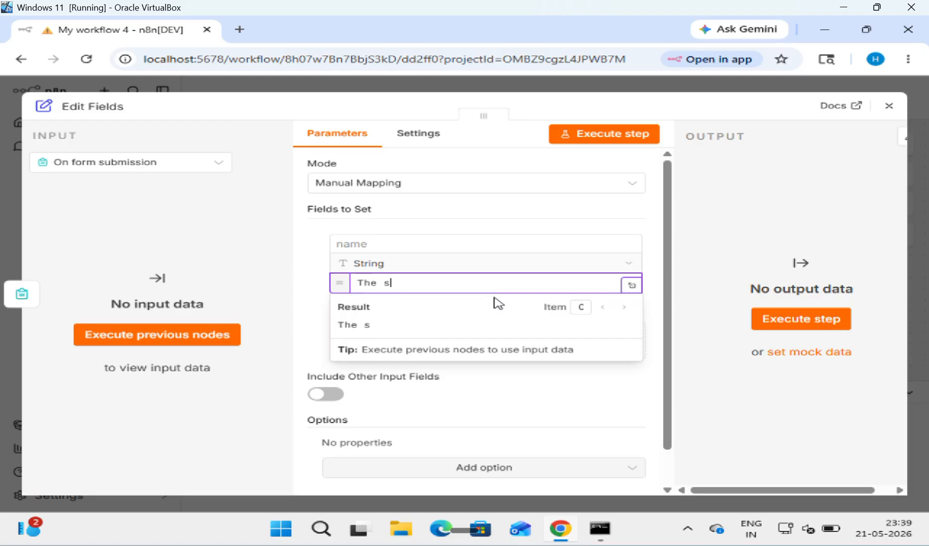
text(tudent)
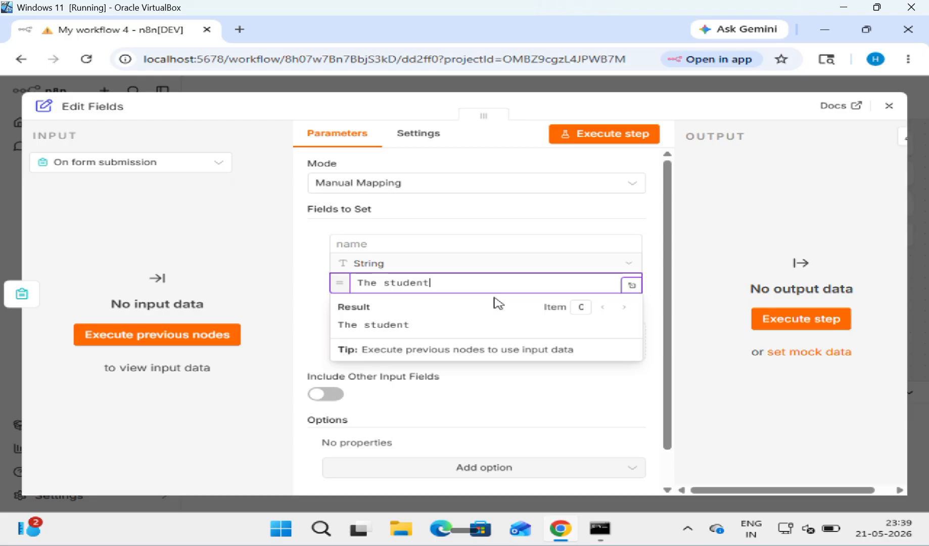
text(is)
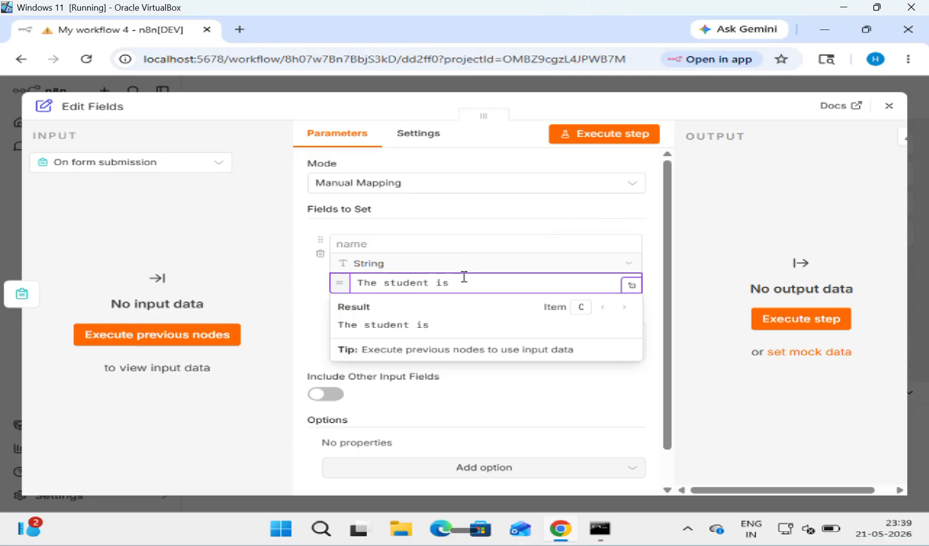
text(eligible from)
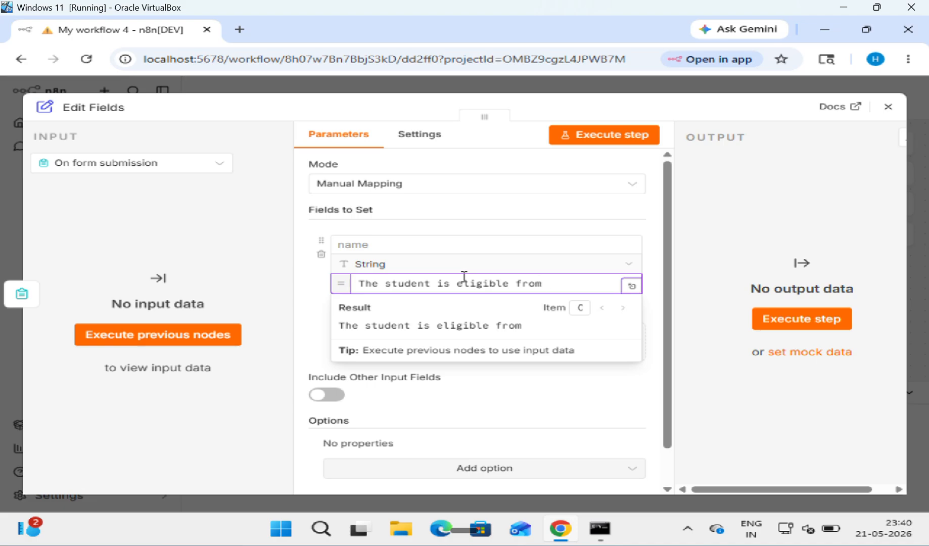
text( EAMCET)
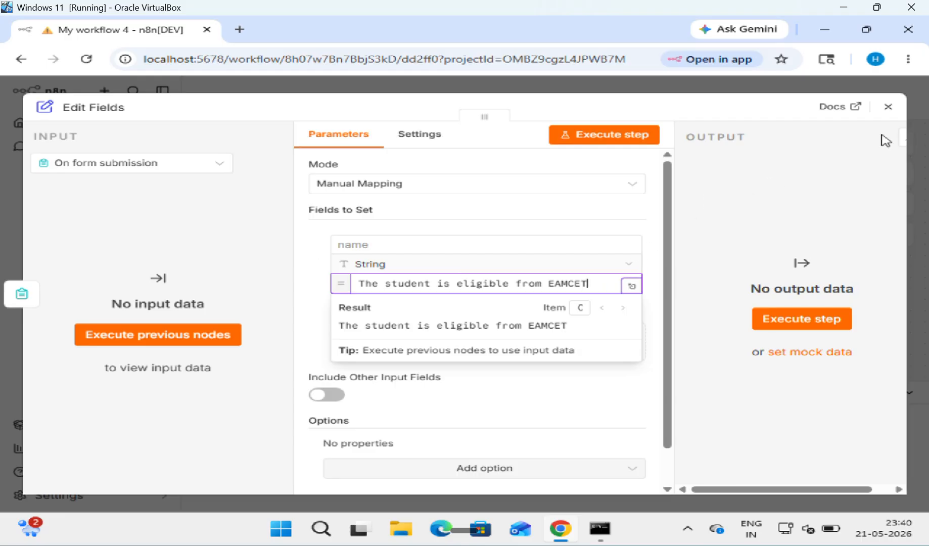
click(888, 110)
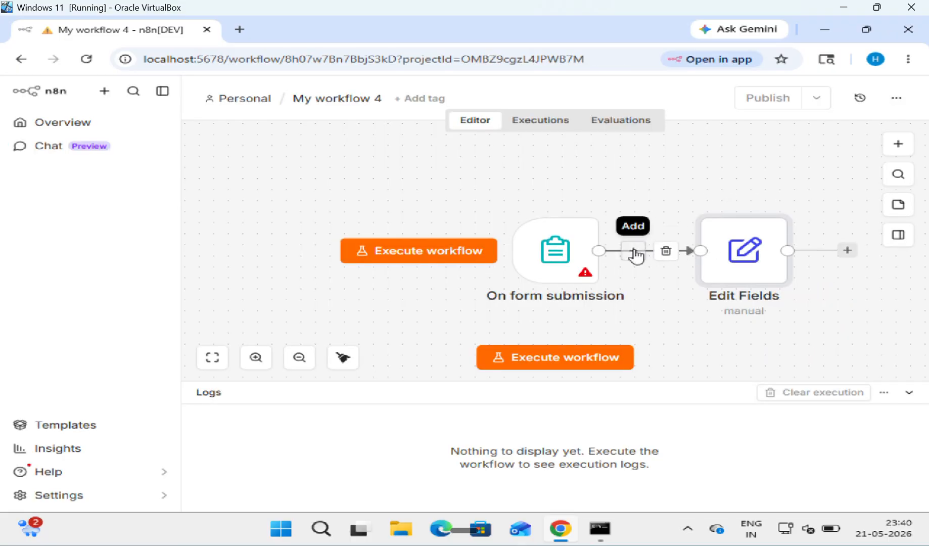
Step: Insert an If node between the form trigger and the Edit Fields node
click(633, 250)
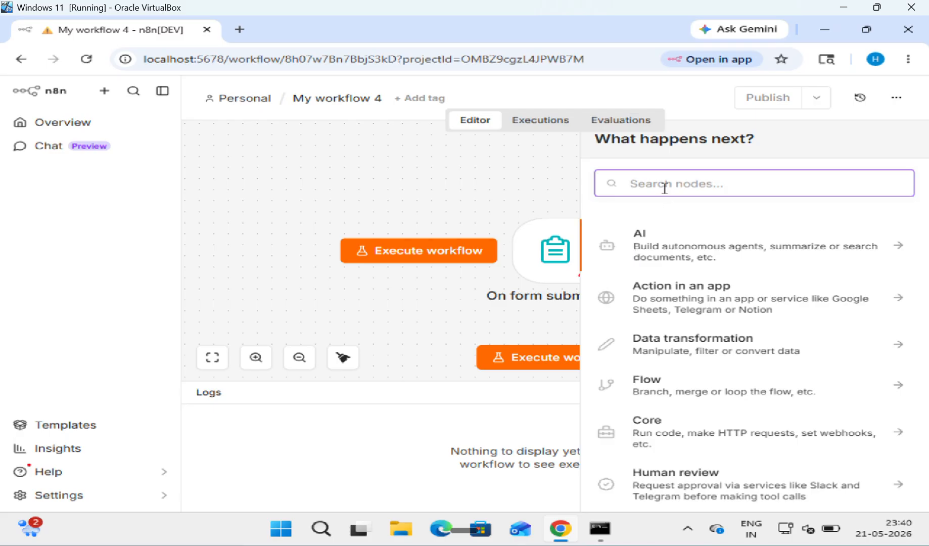
text(IF)
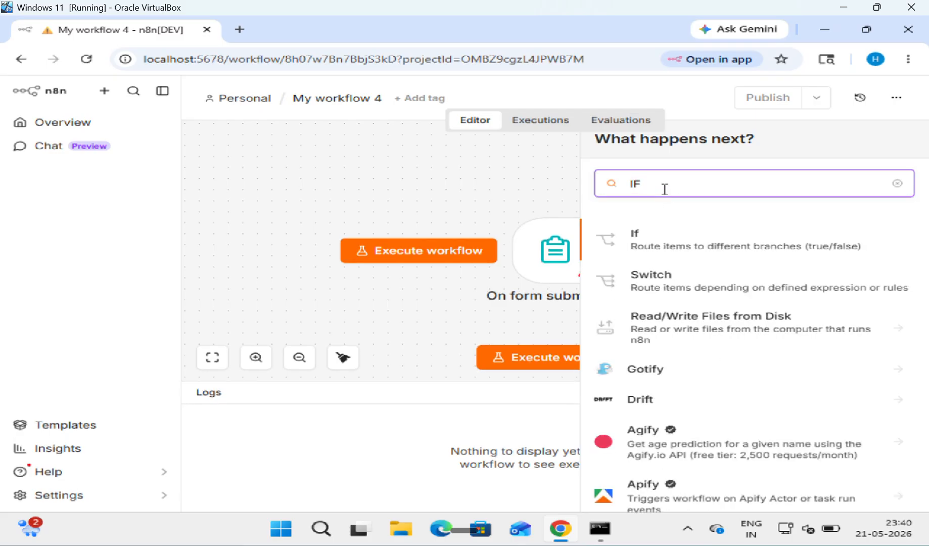
click(686, 248)
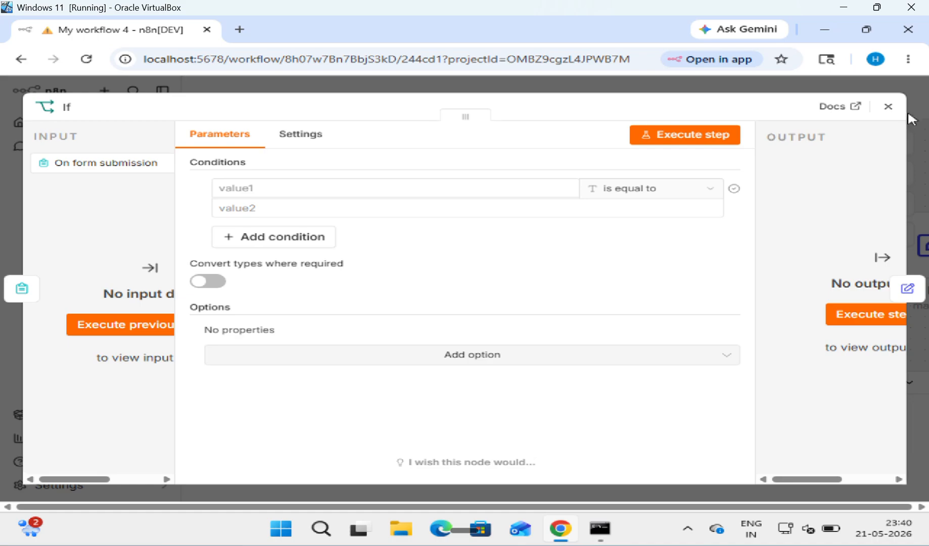
click(887, 112)
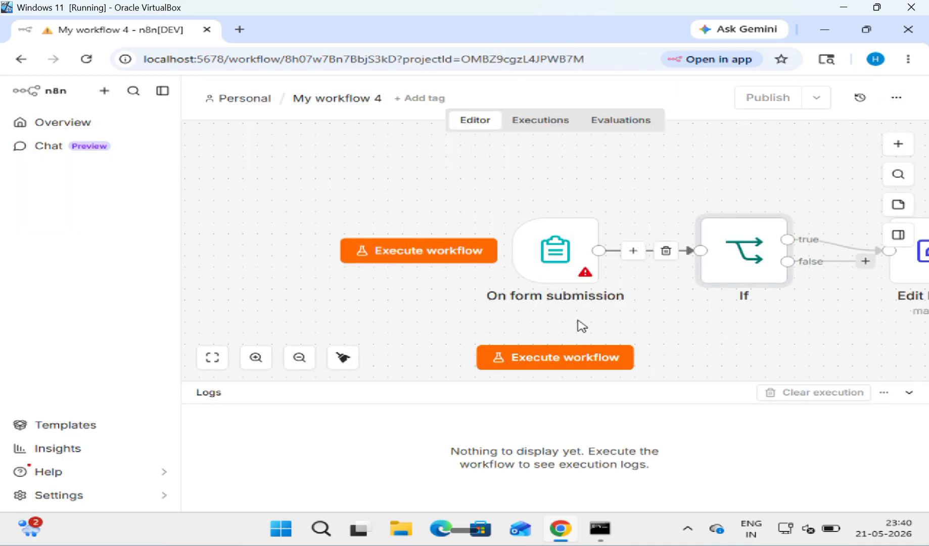
Step: Run the test form, submit a student name with RollNo 21 and Fee 40000, then close it
click(556, 359)
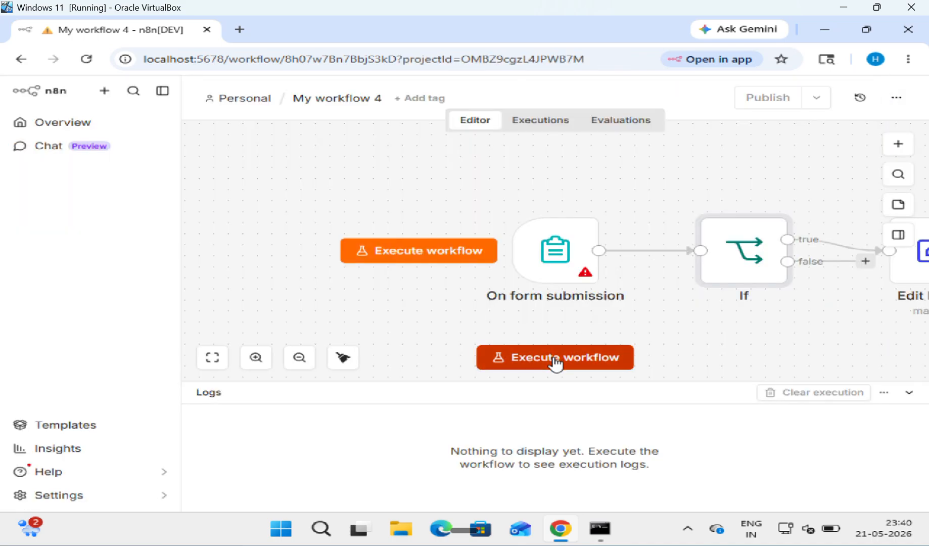
click(420, 224)
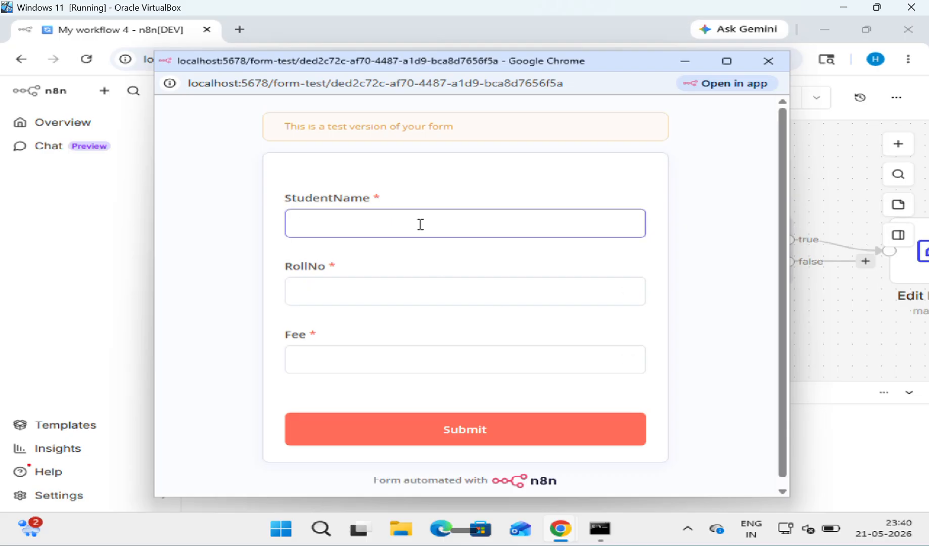
text(HCET)
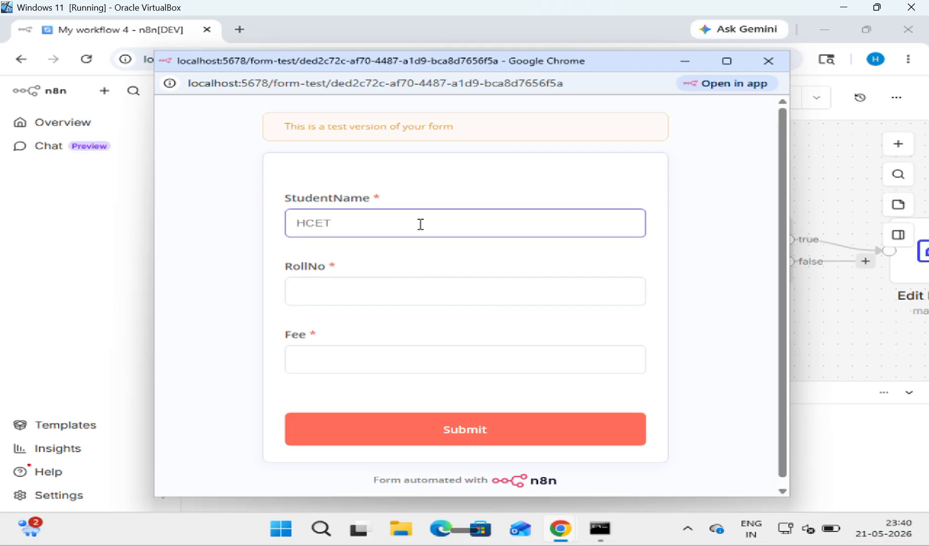
text(CODER)
key(Tab)
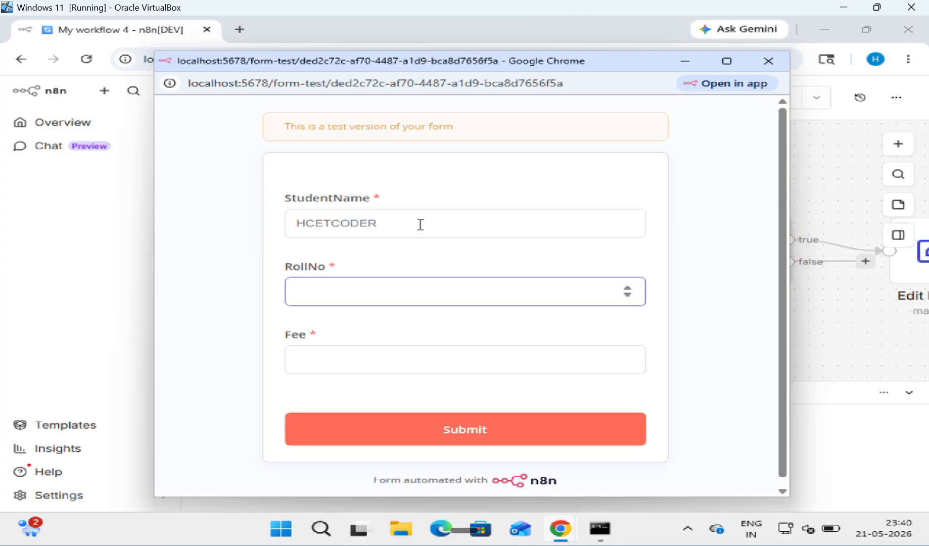
text(25)
key(BackSpace)
key(Tab)
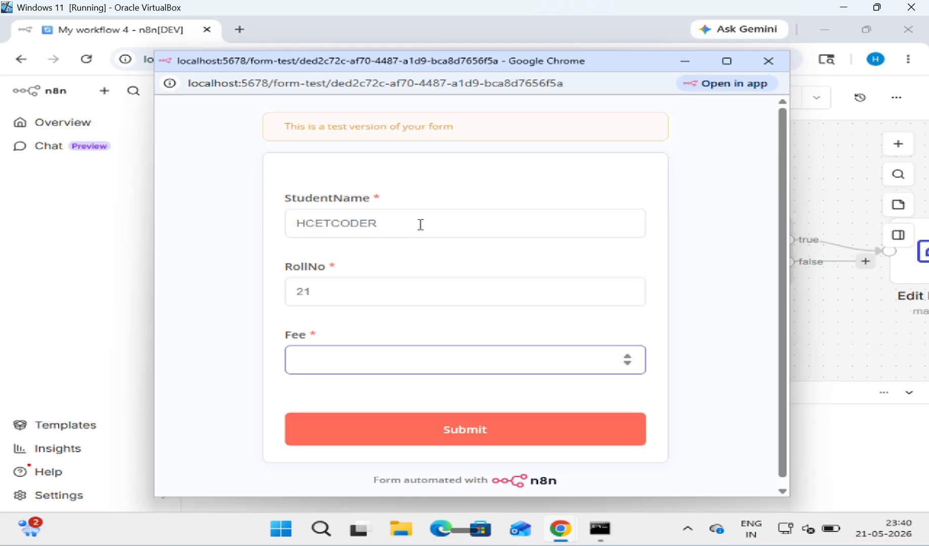
text(40000)
click(457, 432)
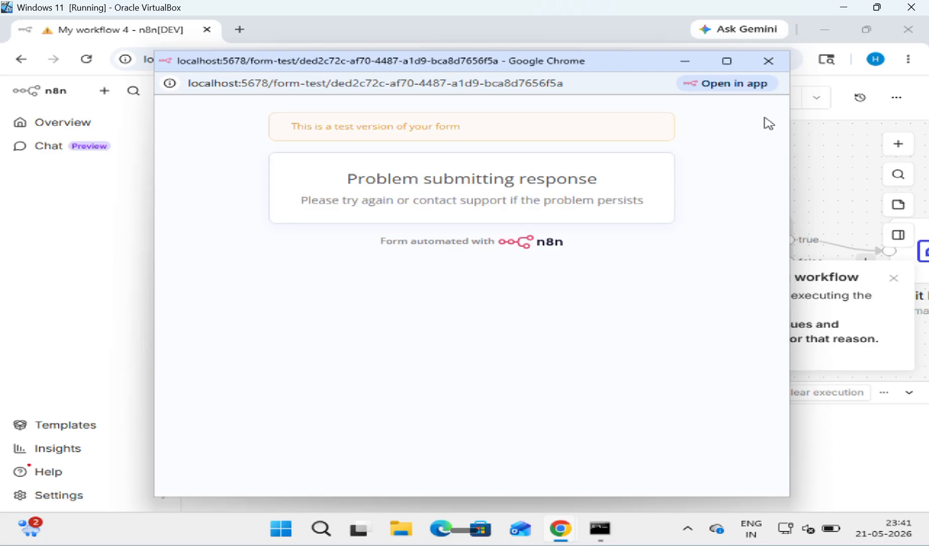
click(767, 64)
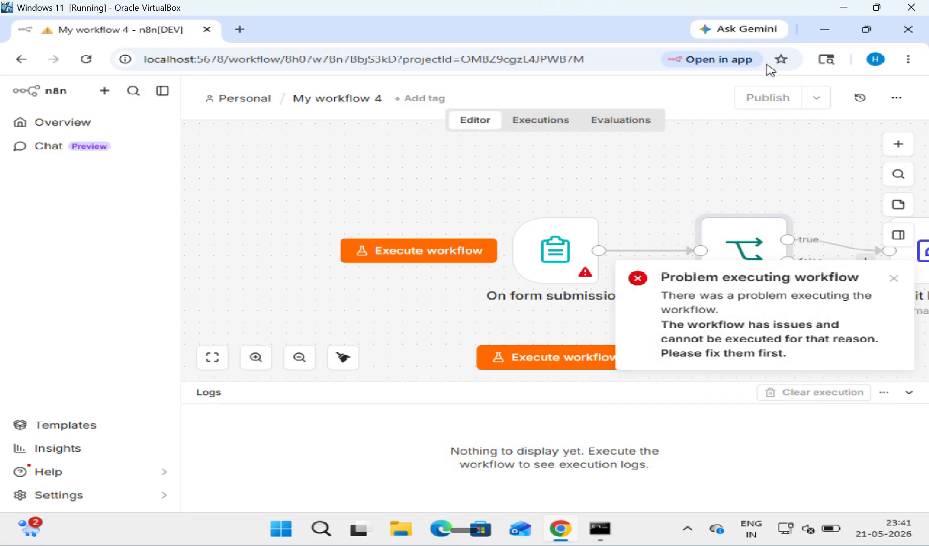
Step: Open the If node and switch its first condition value to an expression
double_click(753, 234)
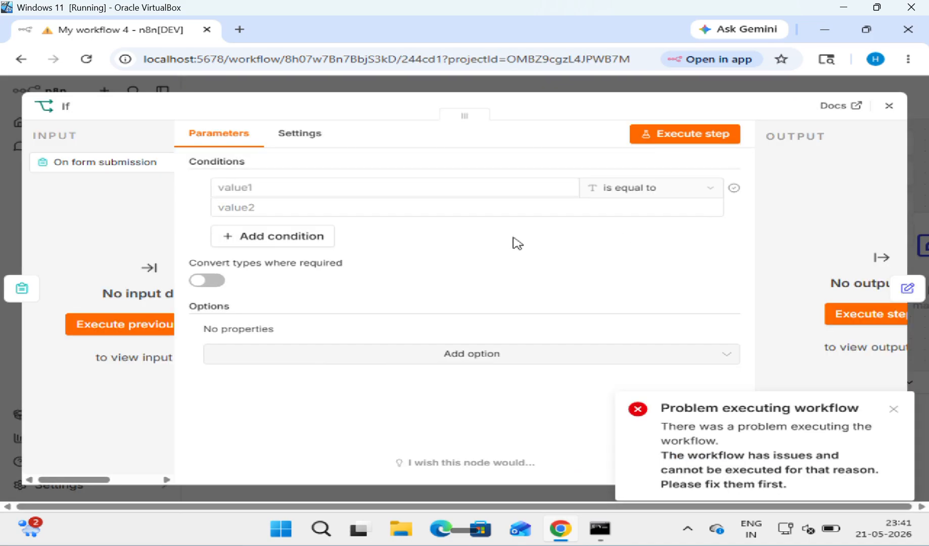
click(403, 185)
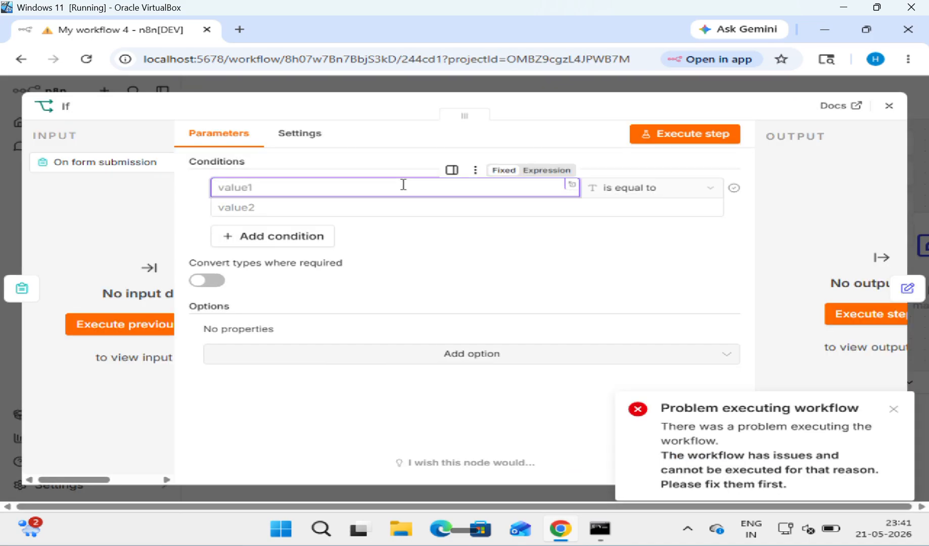
click(546, 170)
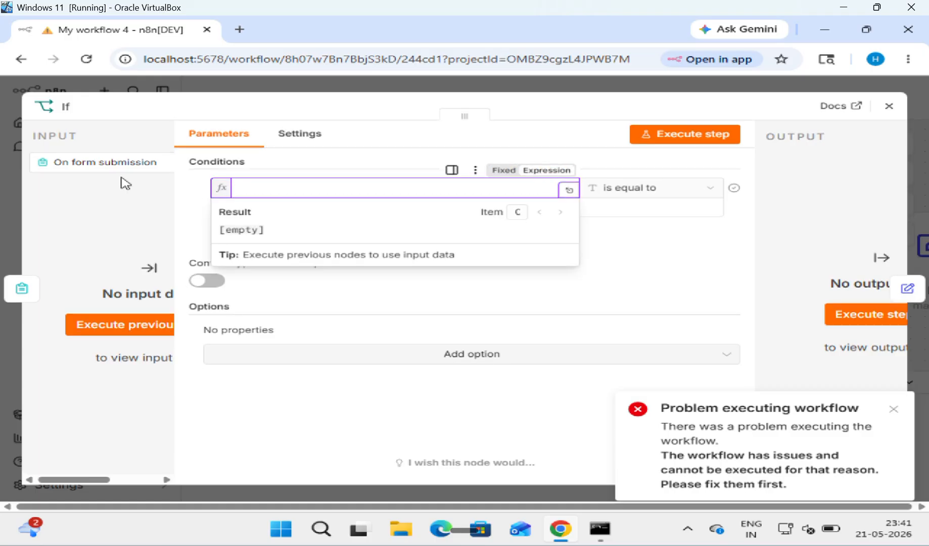
drag(120, 183, 513, 114)
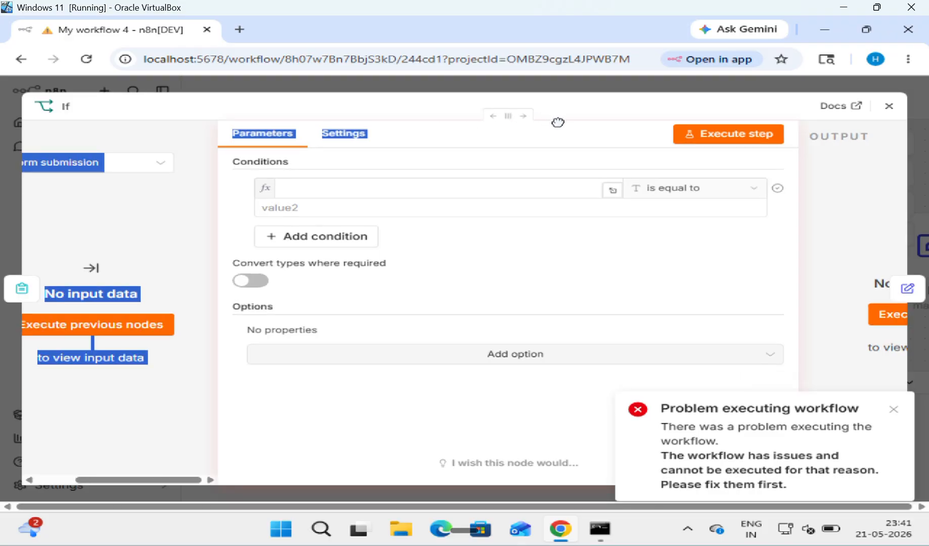
click(120, 205)
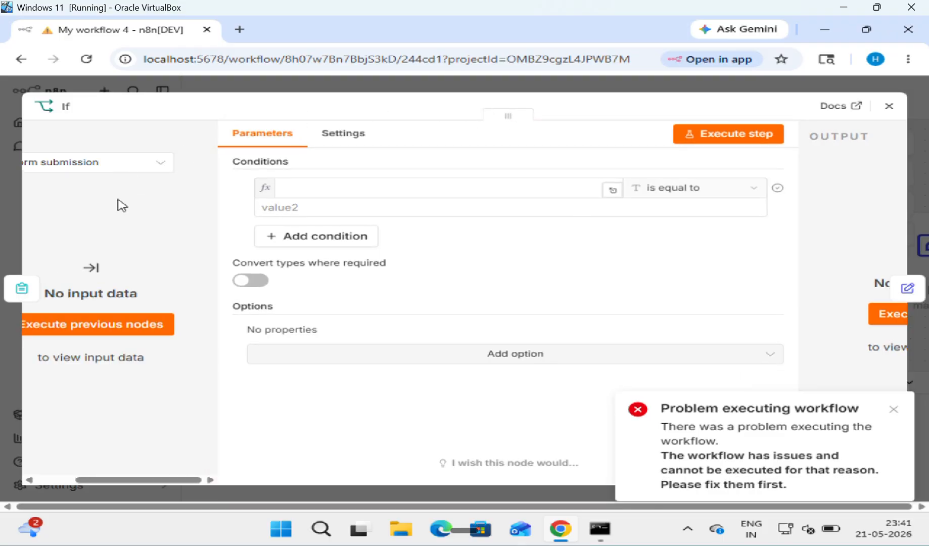
right_click(147, 203)
click(68, 201)
double_click(68, 201)
click(160, 173)
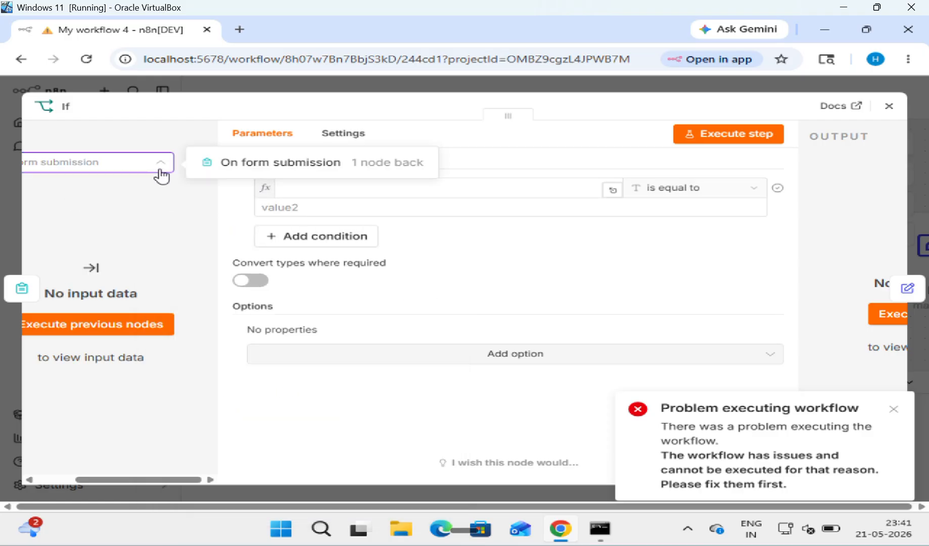
click(161, 175)
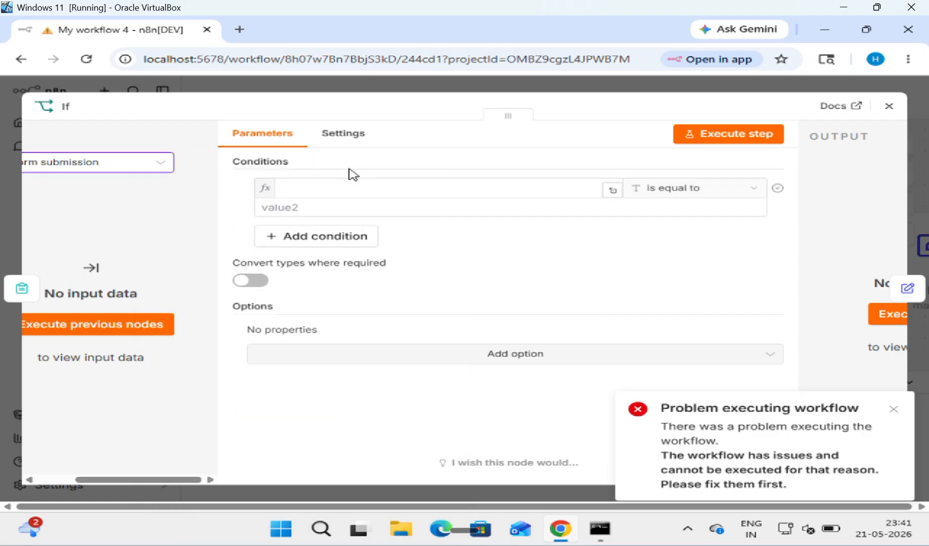
Step: Enter {{ $json.Fee }} as the first value and open the Number comparison operators
click(383, 186)
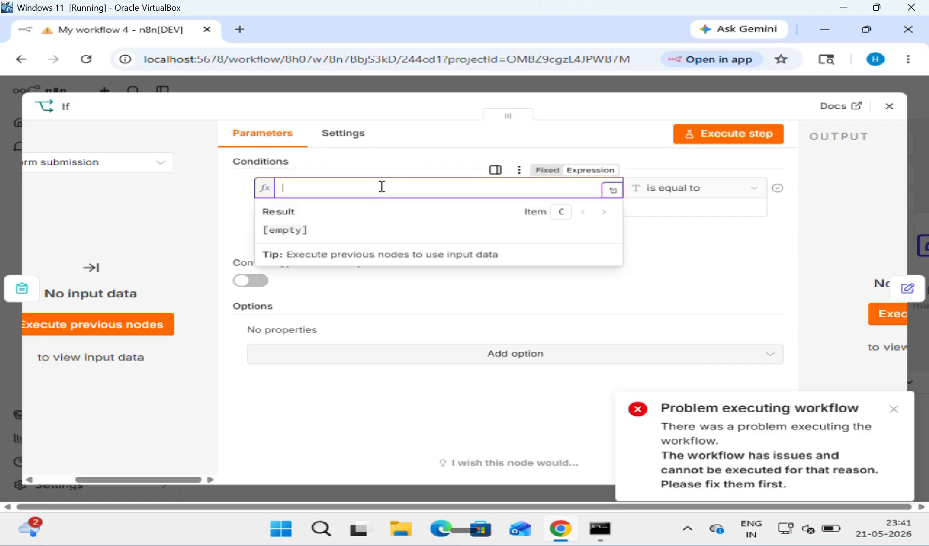
text({{)
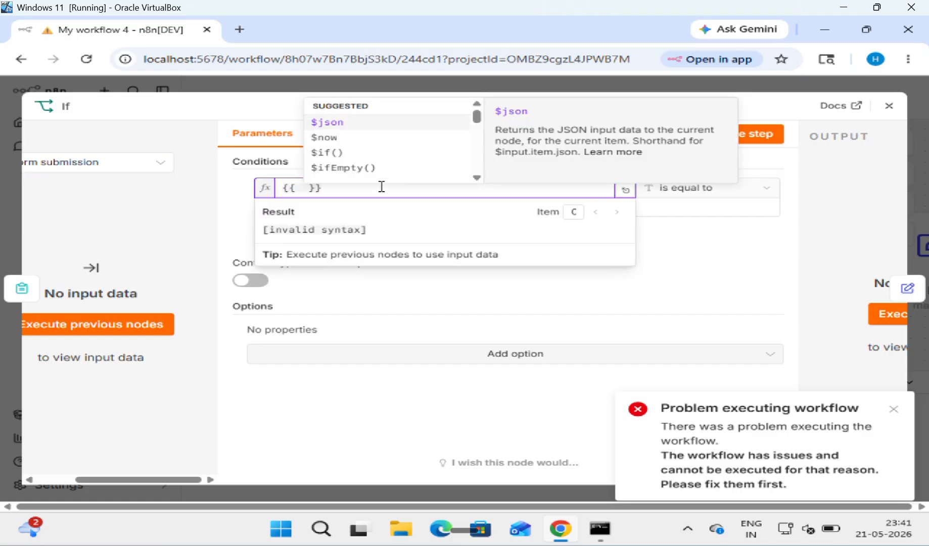
key(Return)
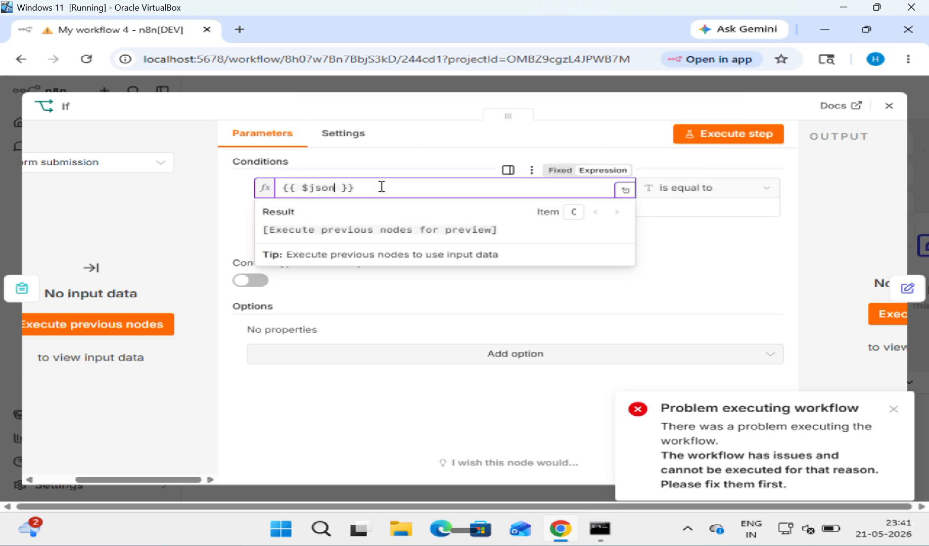
text(.)
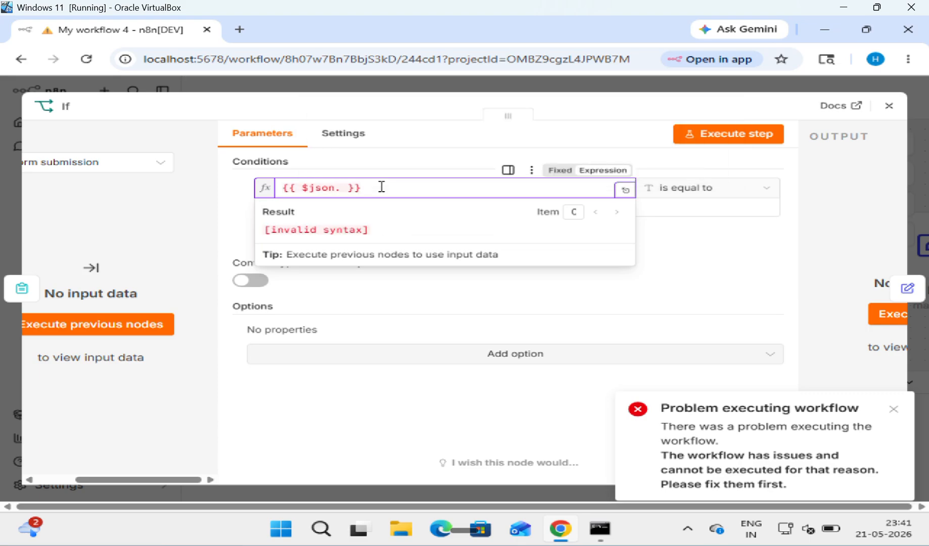
text(FR)
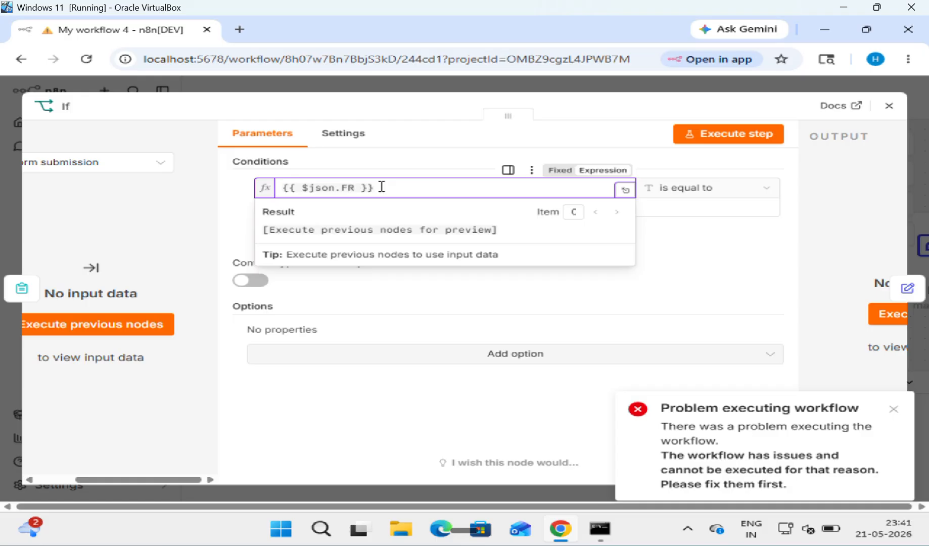
key(BackSpace)
text(EE)
key(BackSpace)
key(BackSpace)
text(ee)
click(766, 190)
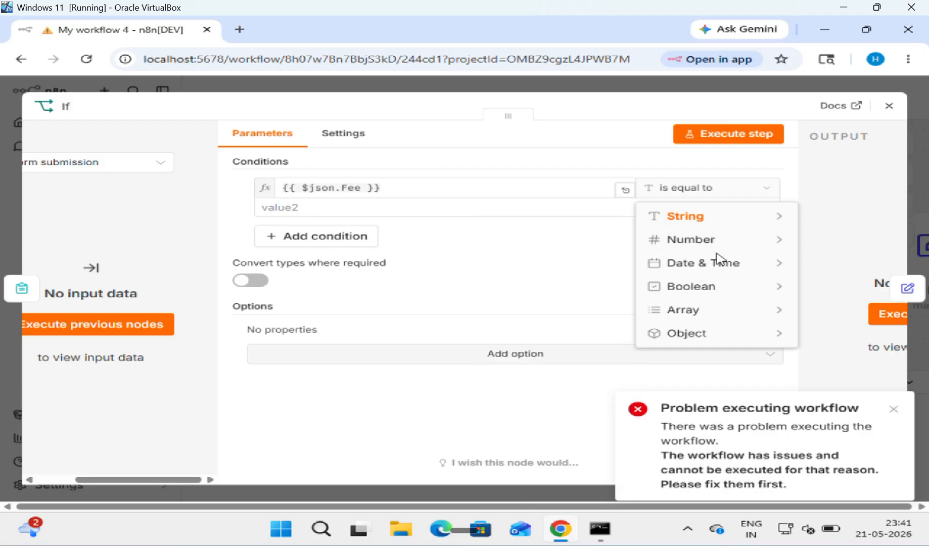
mouse_move(714, 247)
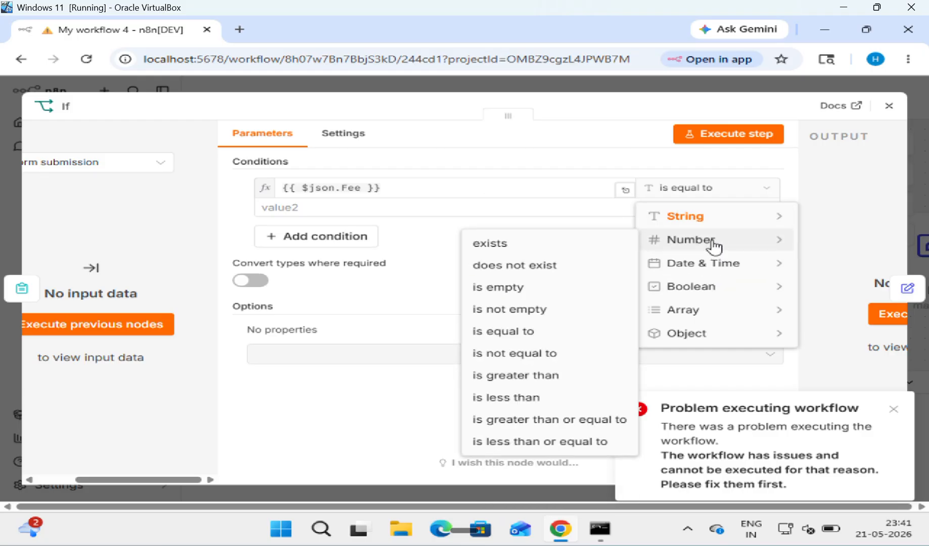
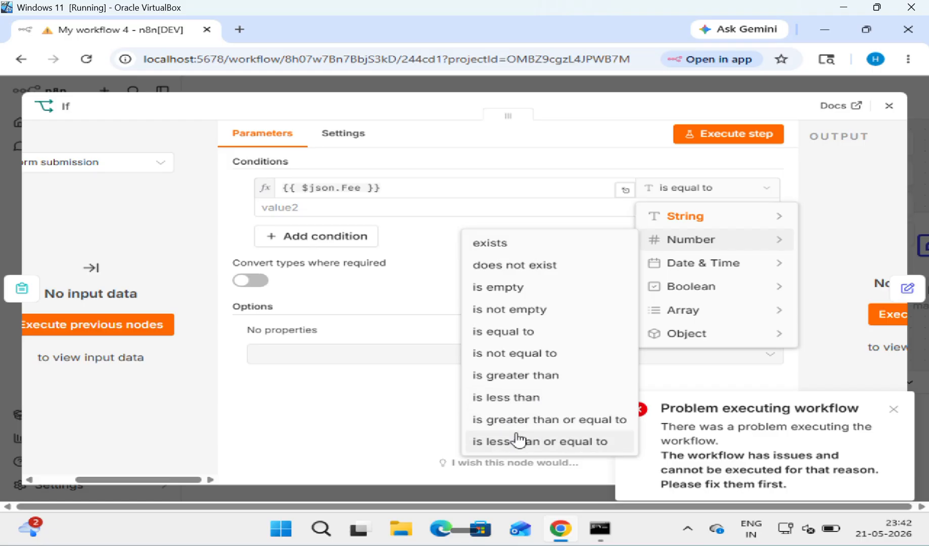
Step: Set the If condition operator to Number 'is less than or equal to' and close the node
click(549, 441)
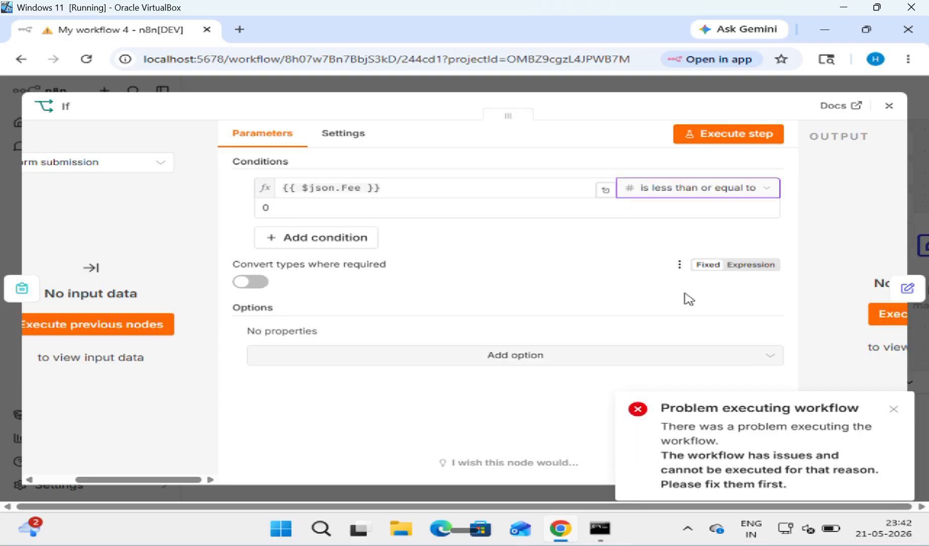
click(889, 105)
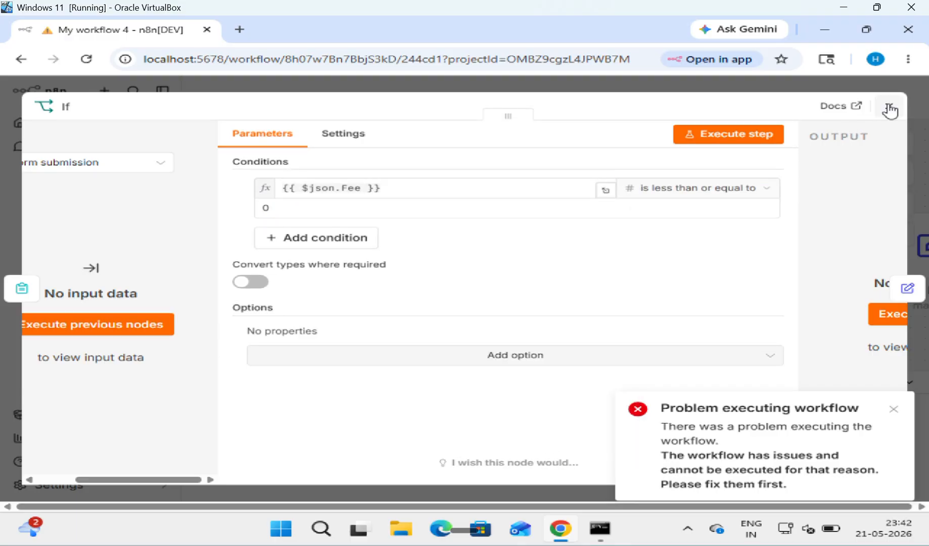
scroll(742, 186, right, 2)
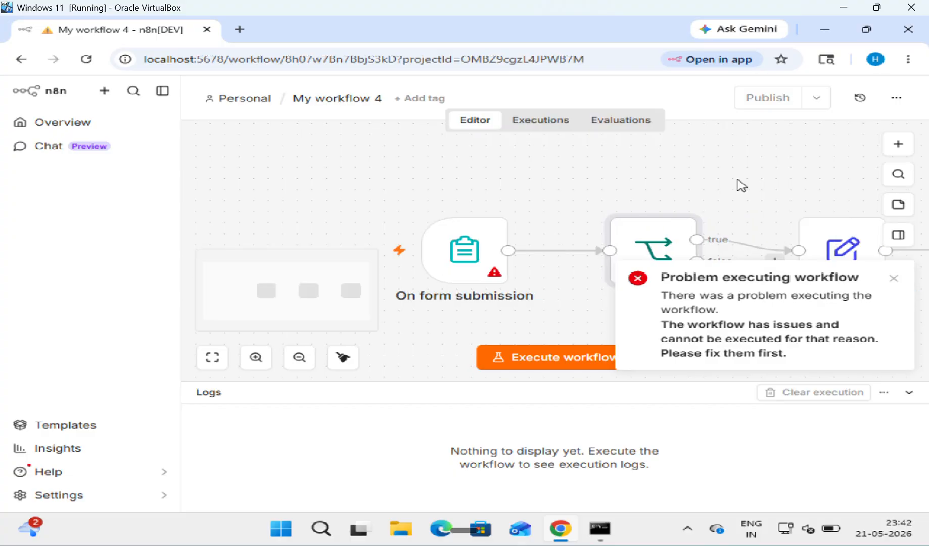
Step: Dismiss the error toast and add an Edit Fields (Set) node to the If node's false branch
click(893, 280)
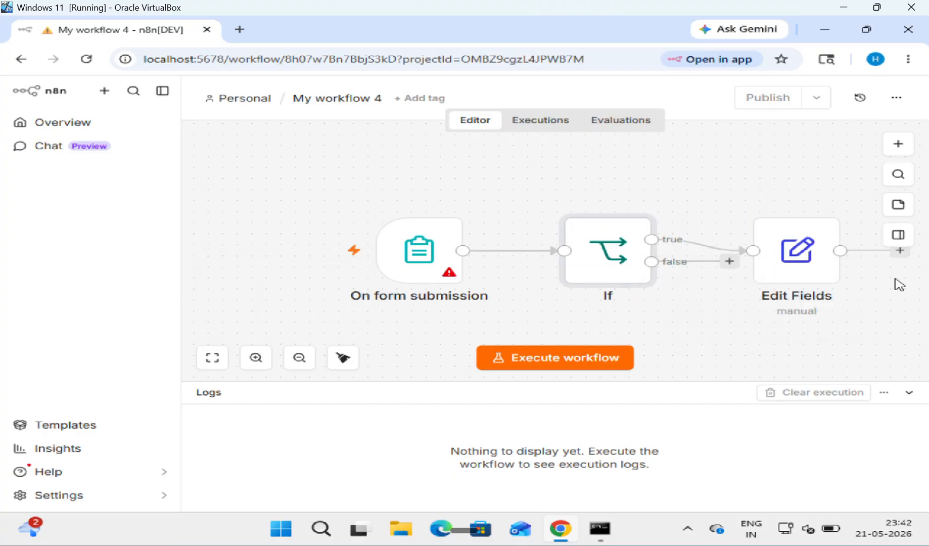
click(729, 262)
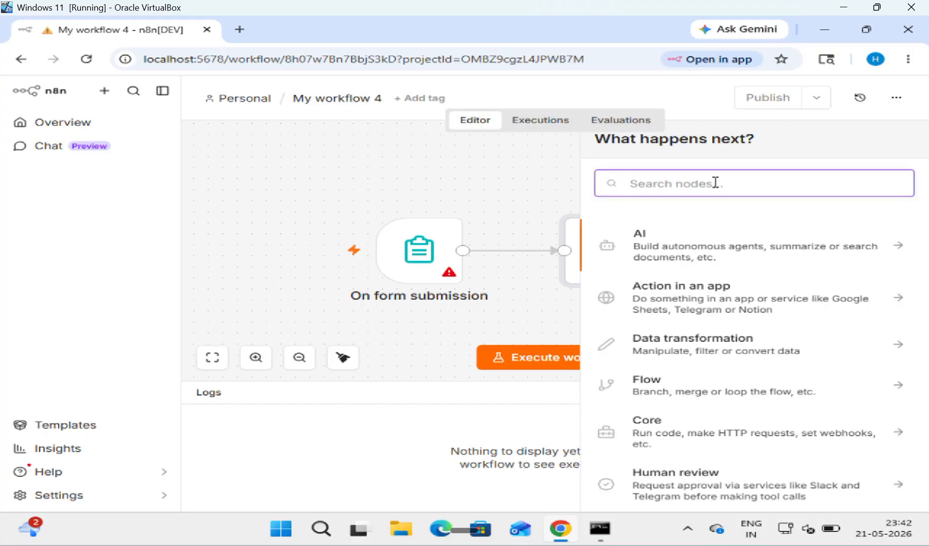
text(ed)
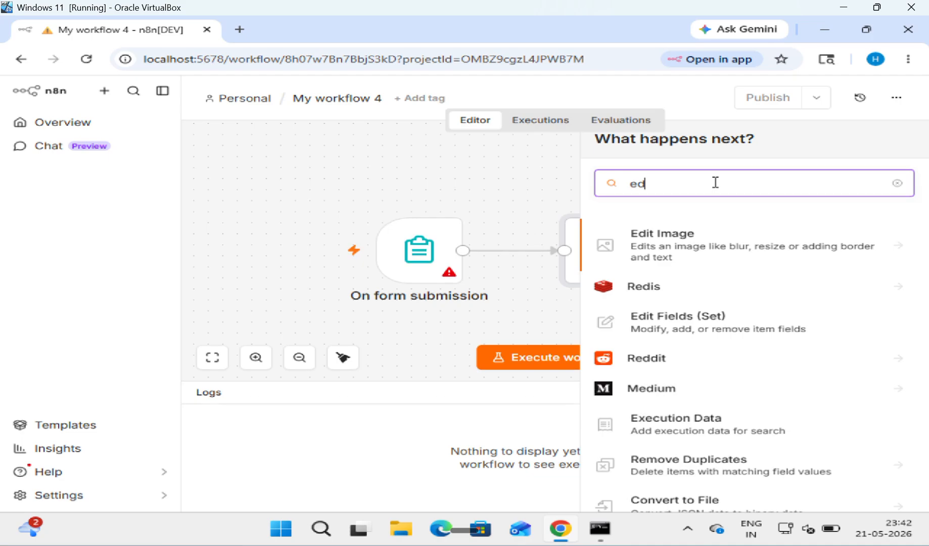
text(i)
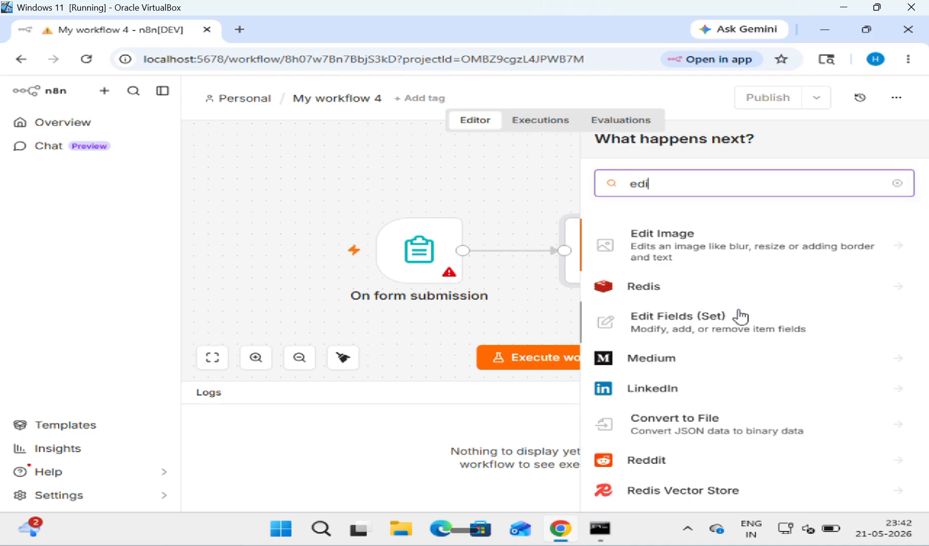
click(739, 318)
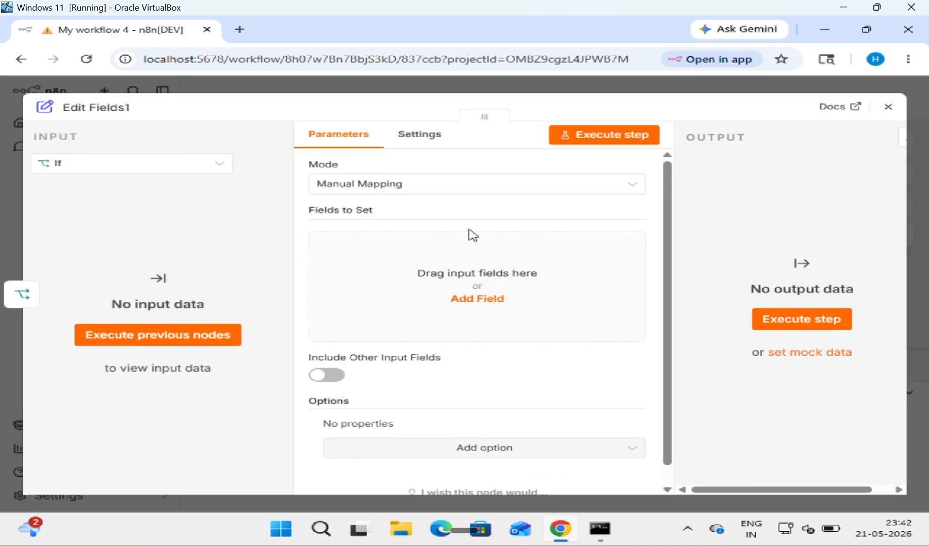
Step: Add a field with the value 'The Student is not Eligible from EAMCET'
click(471, 323)
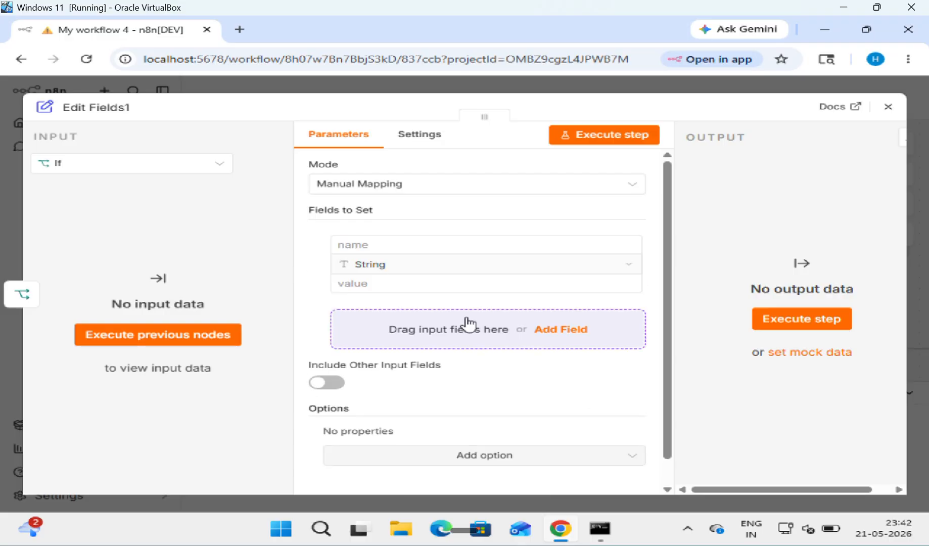
click(430, 284)
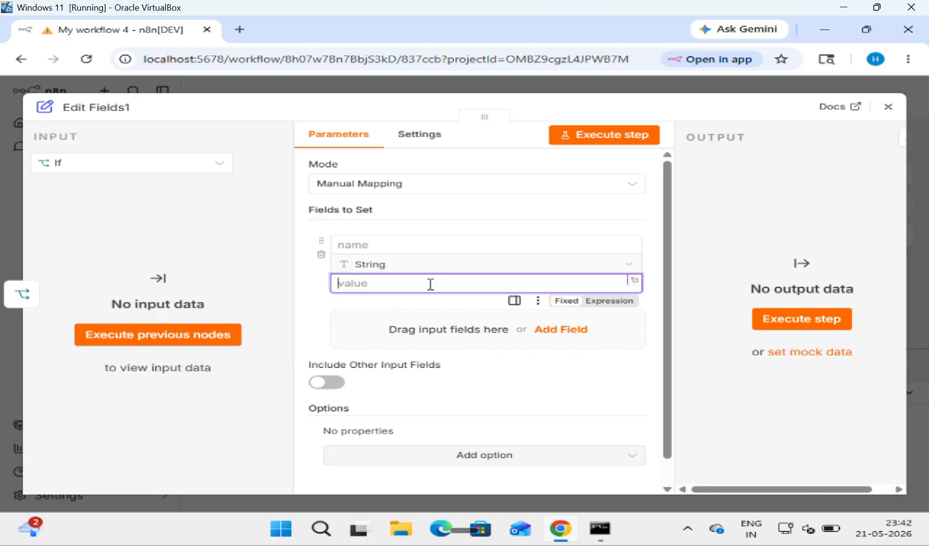
text(T)
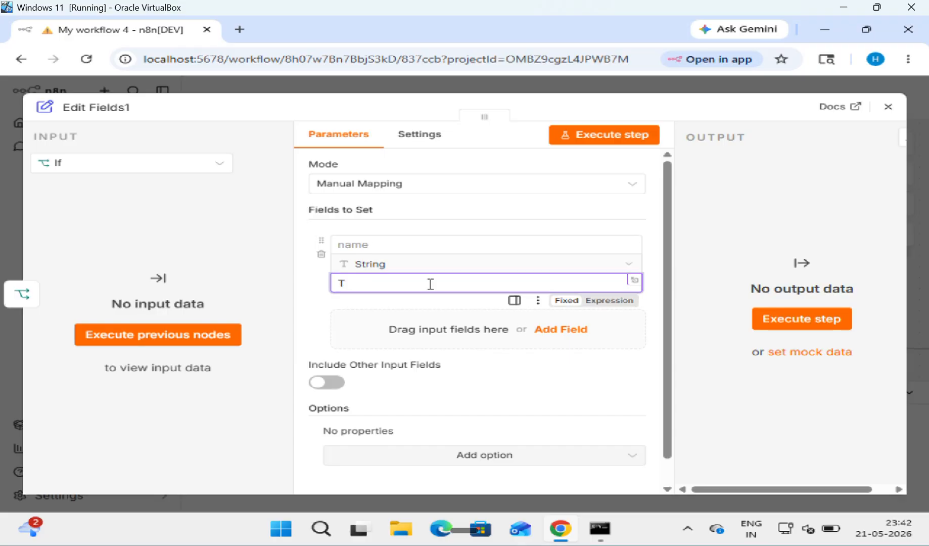
text(he Studec)
key(BackSpace)
text(nt is not )
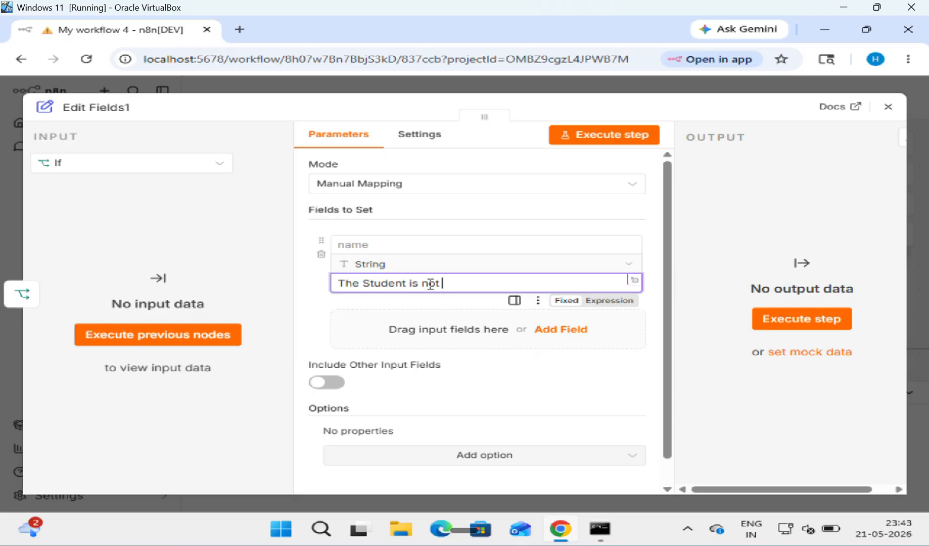
text(Eligible form)
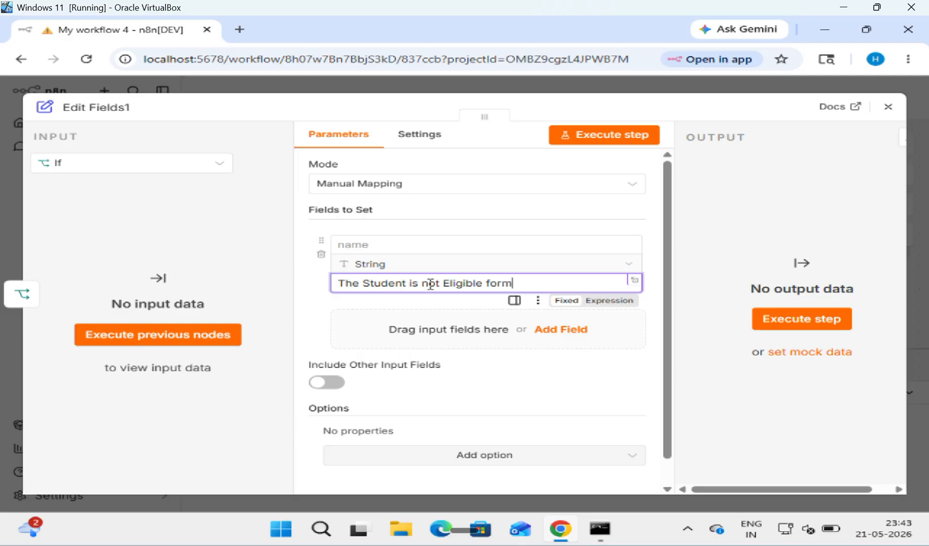
key(BackSpace)
key(BackSpace)
key(BackSpace)
text(rom EAMCET)
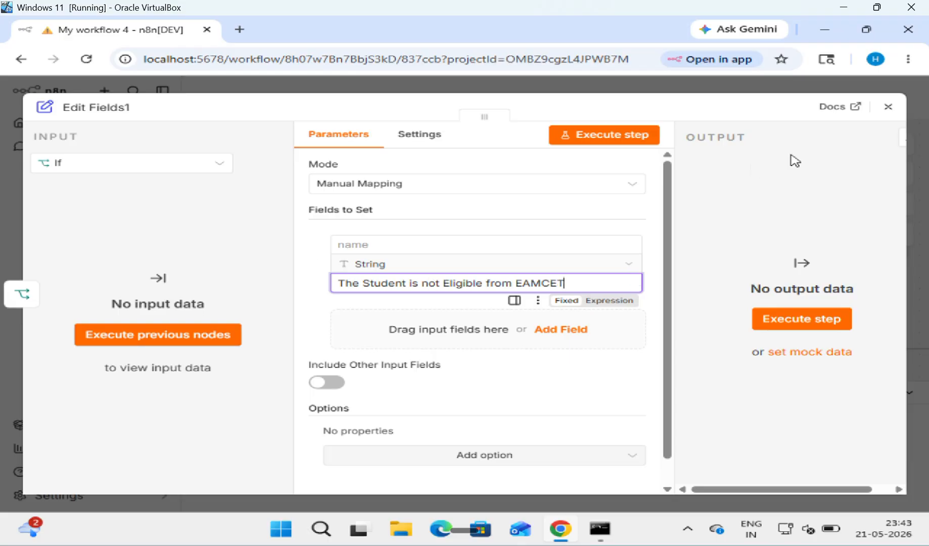
Step: Close Edit Fields1 and submit the test form with a student name, RollNo 21 and Fee 39999
click(888, 106)
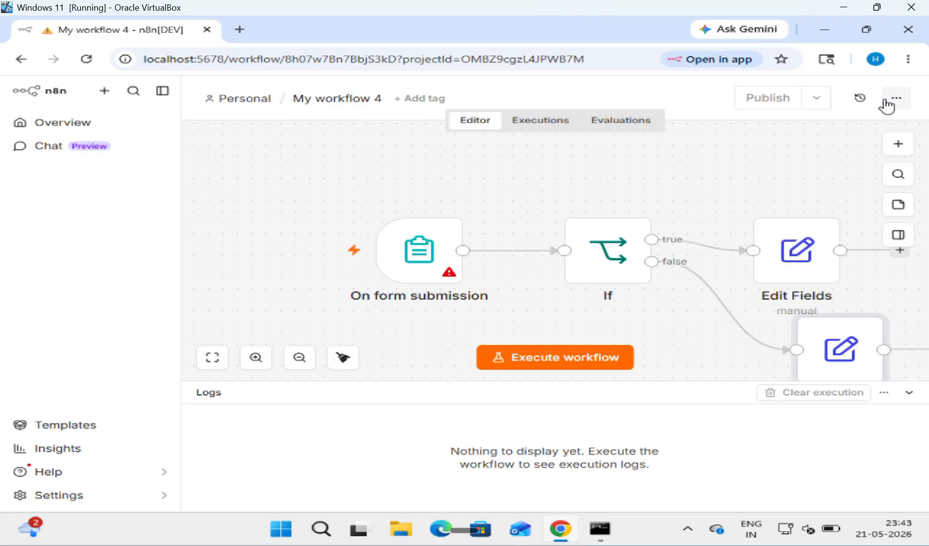
scroll(712, 226, right, 2)
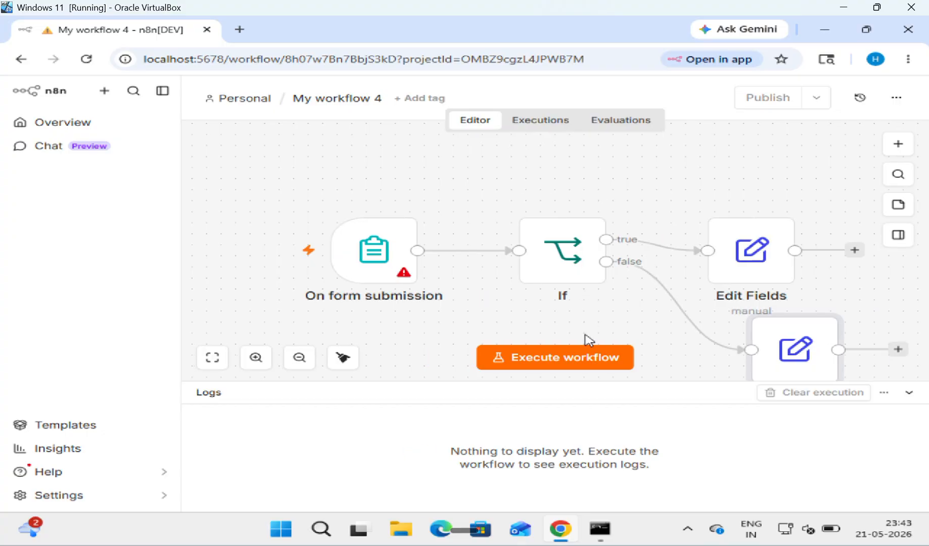
click(558, 359)
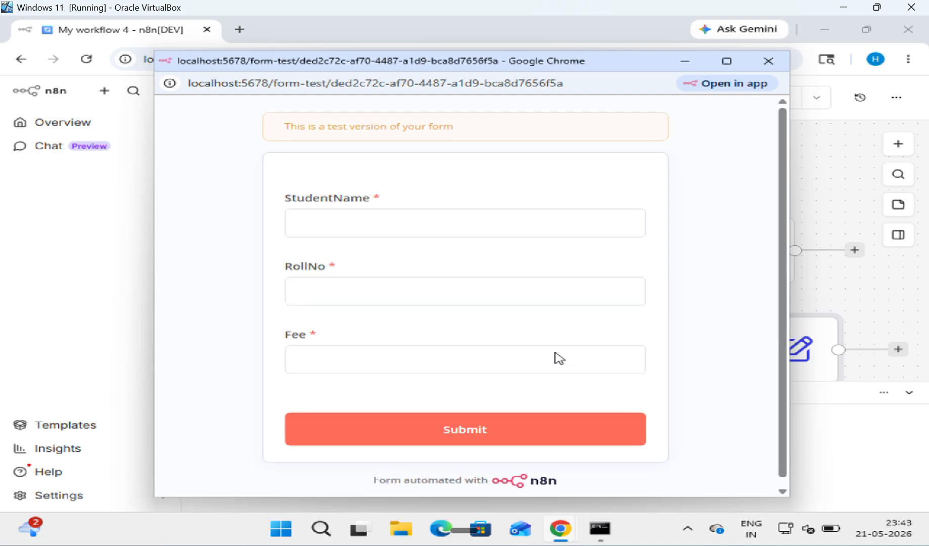
click(401, 229)
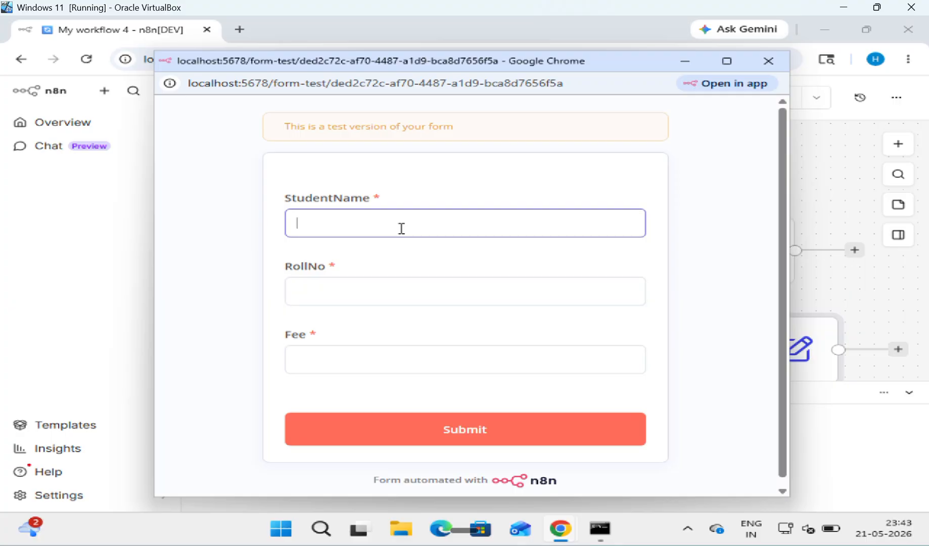
text(HCETCODE)
key(Tab)
text(21)
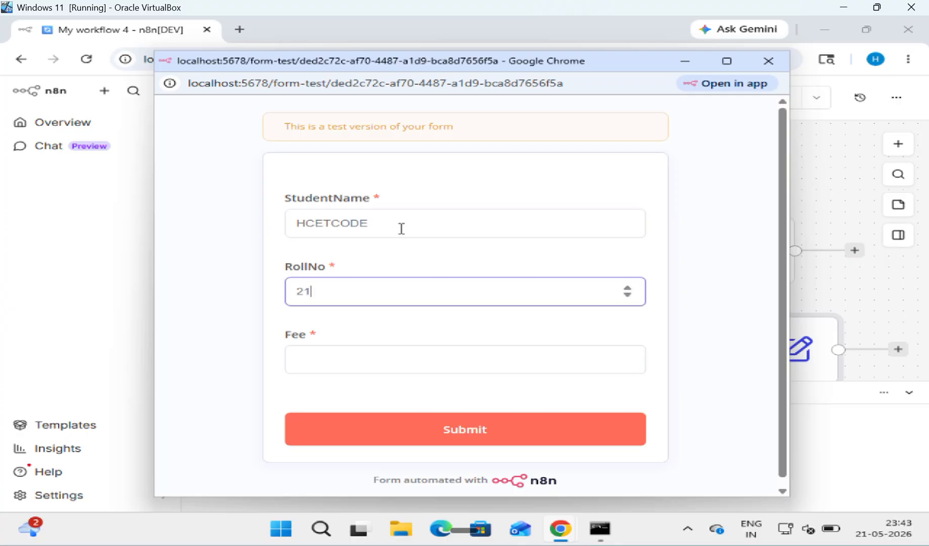
key(Tab)
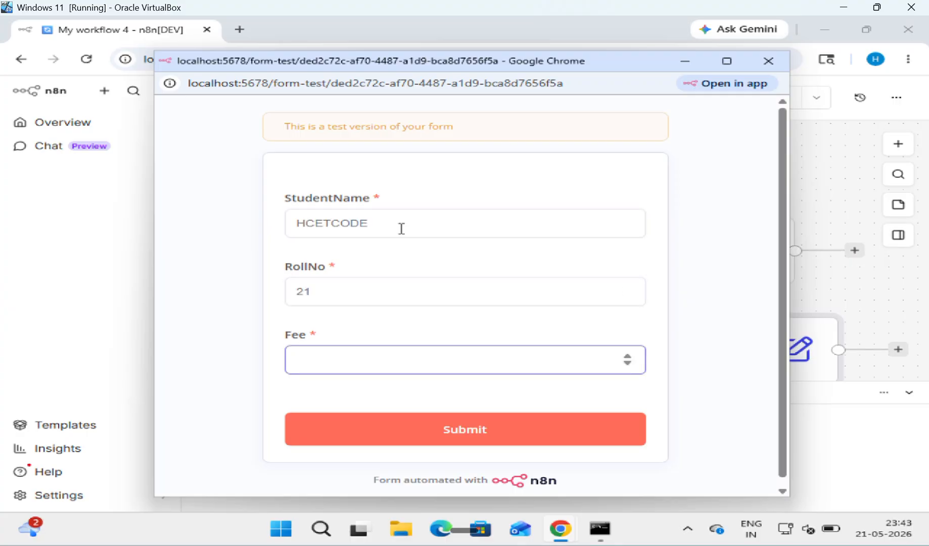
text(39999)
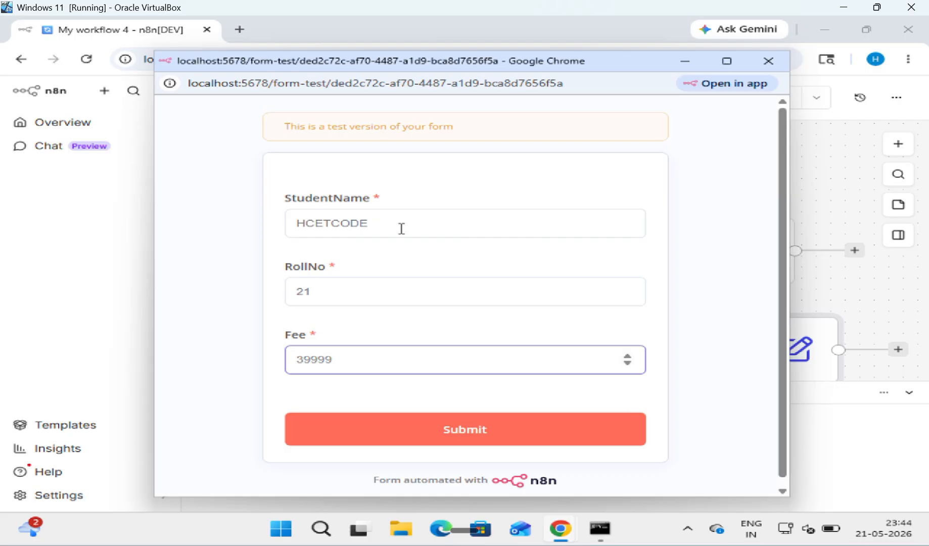
click(477, 436)
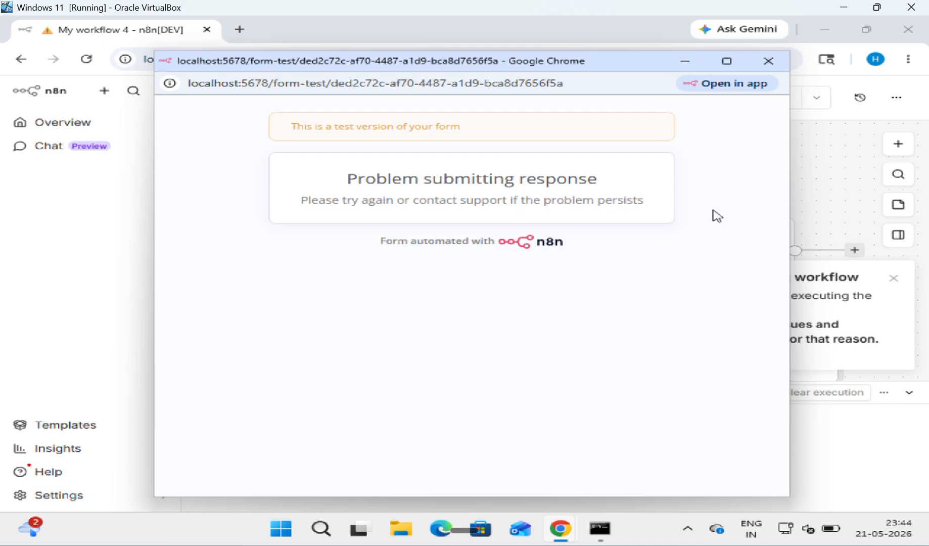
Step: Close the test form and change the If node's Fee comparison value from 0 to 40000
click(772, 54)
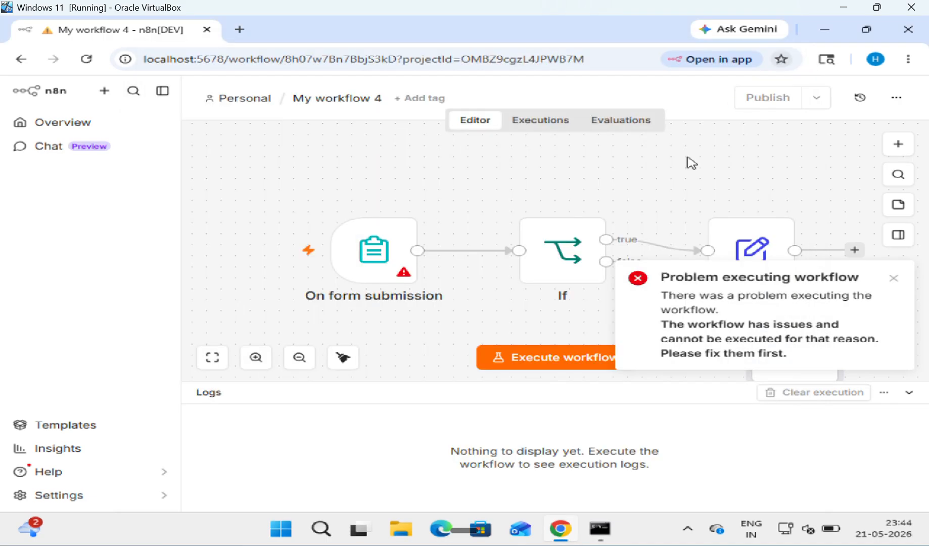
double_click(574, 243)
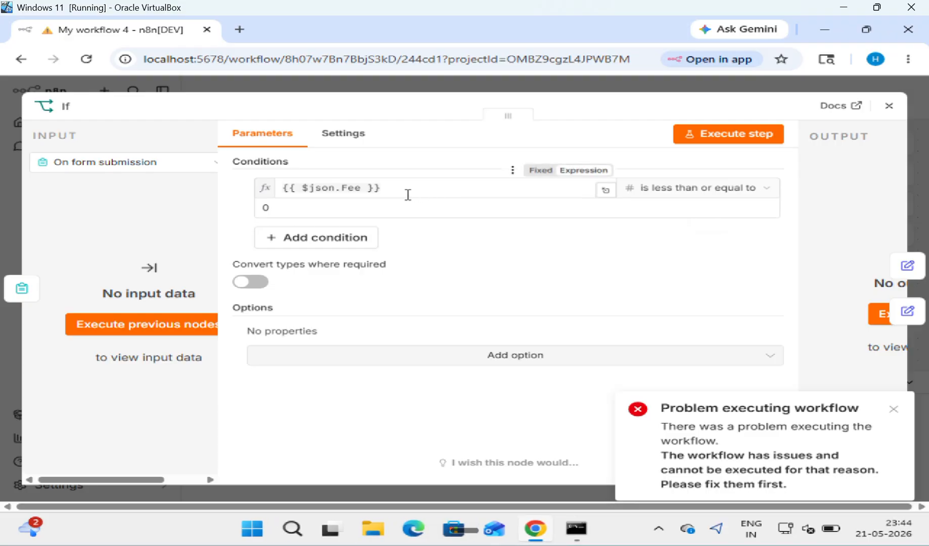
click(336, 205)
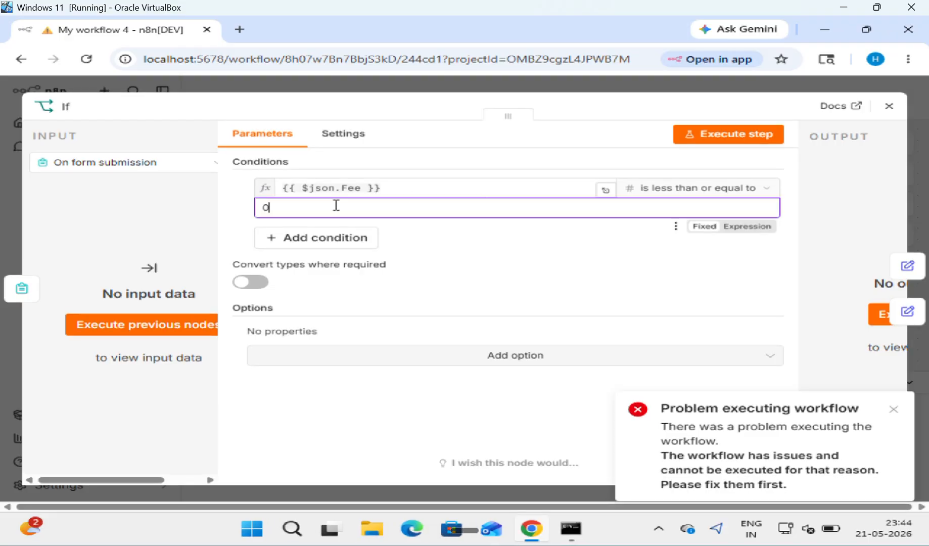
key(BackSpace)
text(40000)
click(889, 108)
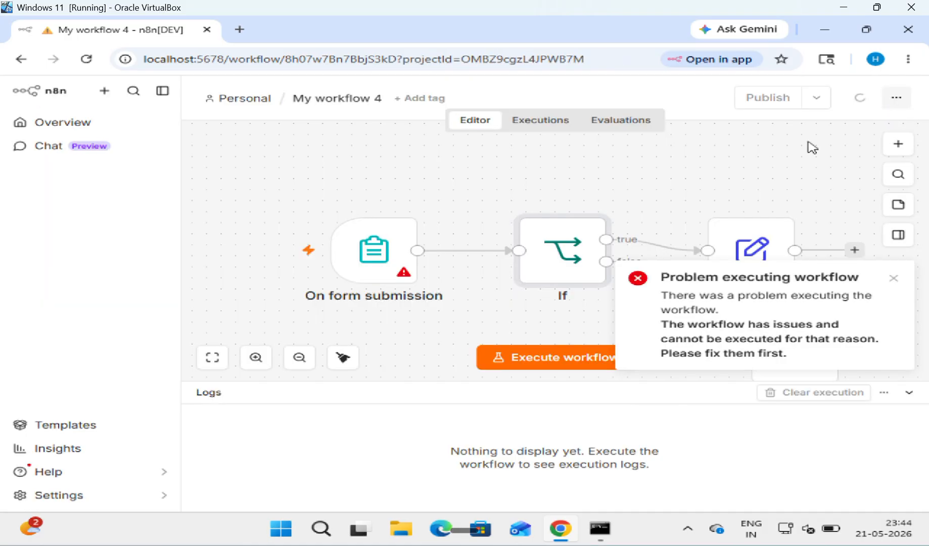
Step: Resubmit the test form with a student name, RollNo 21 and Fee 40000, then close it
click(527, 359)
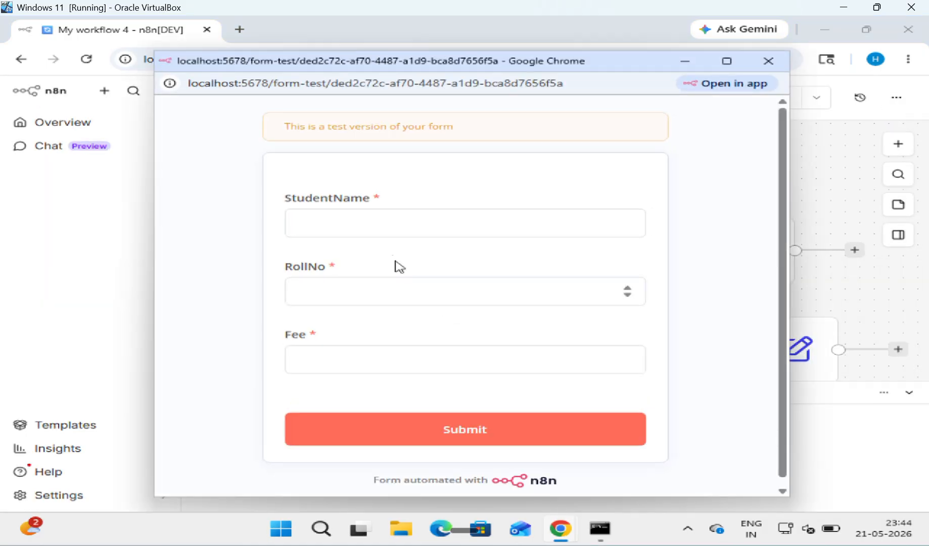
click(383, 227)
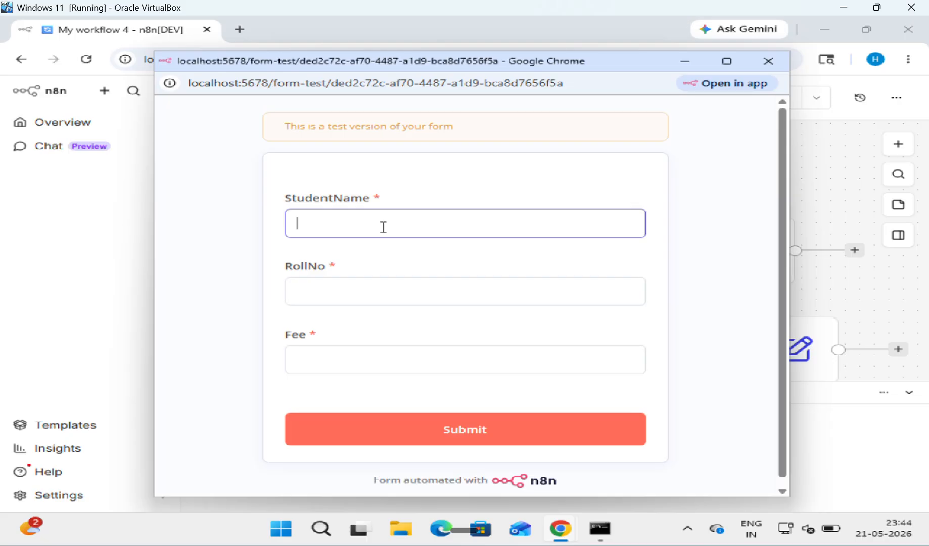
text(H)
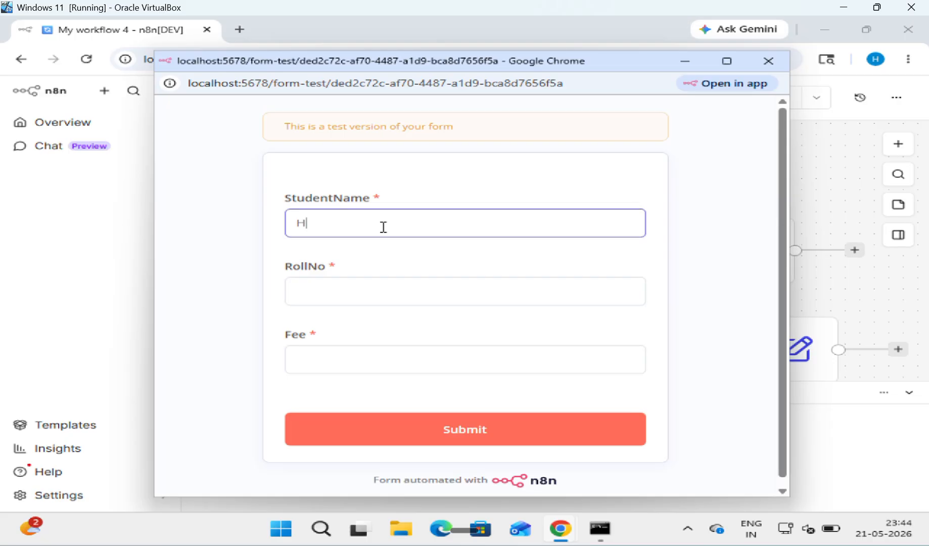
text(CETCODER)
key(Tab)
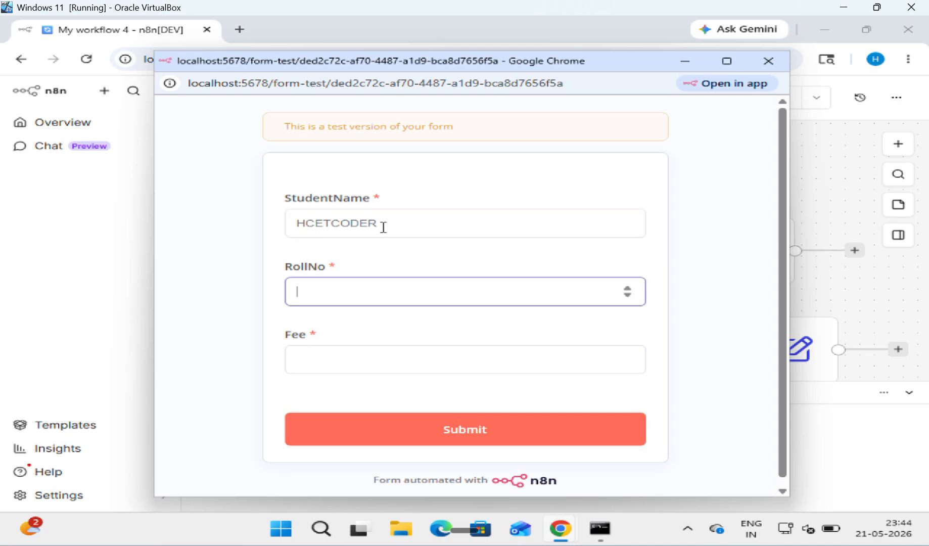
text(21)
key(Tab)
text(4000)
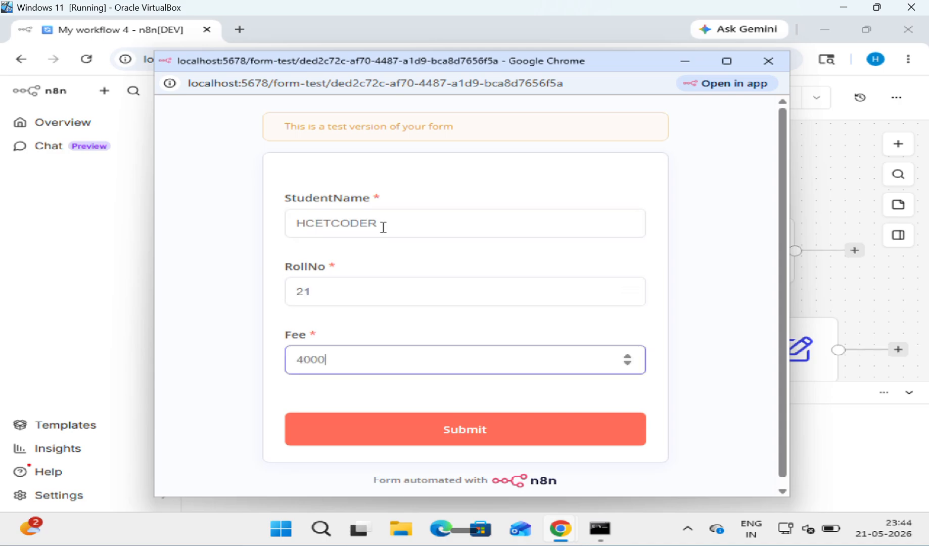
text(0)
click(443, 427)
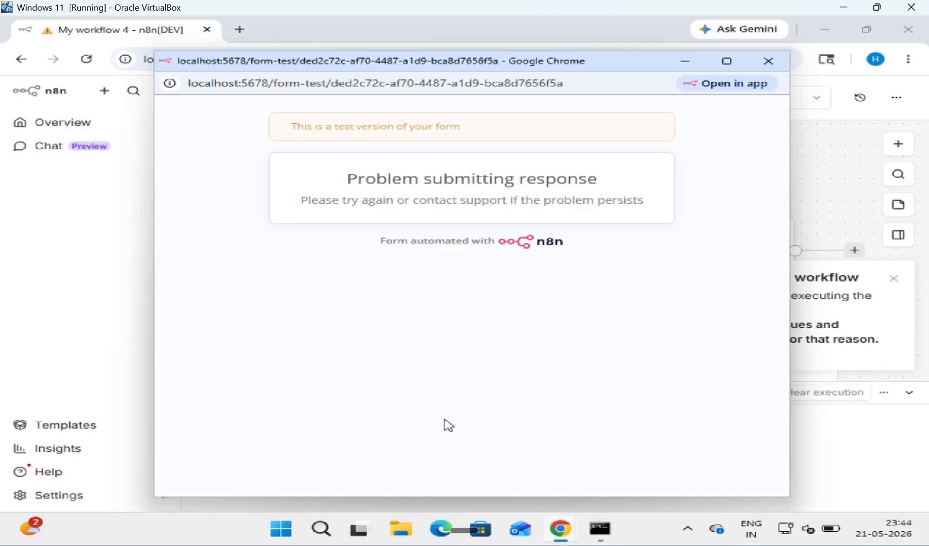
click(768, 60)
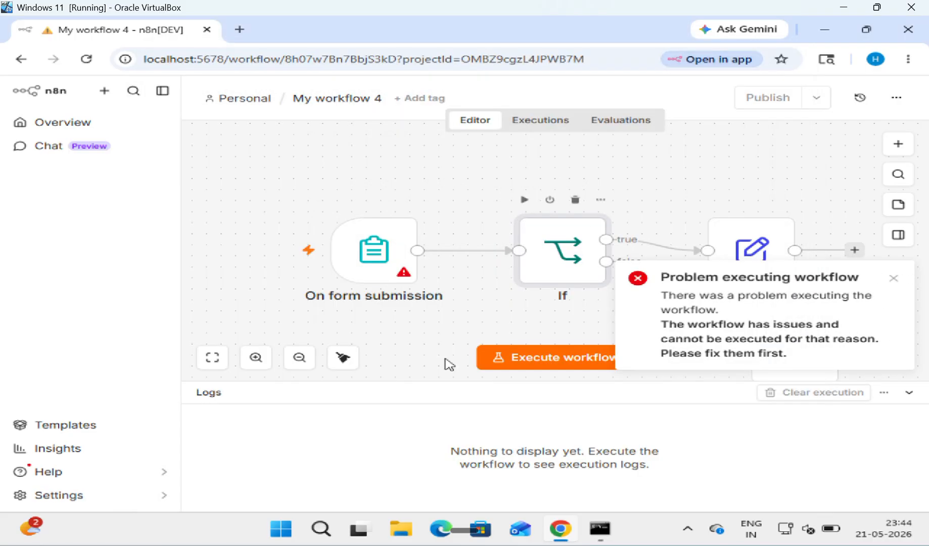
Step: Collapse the logs panel and dismiss the workflow error notice
click(420, 405)
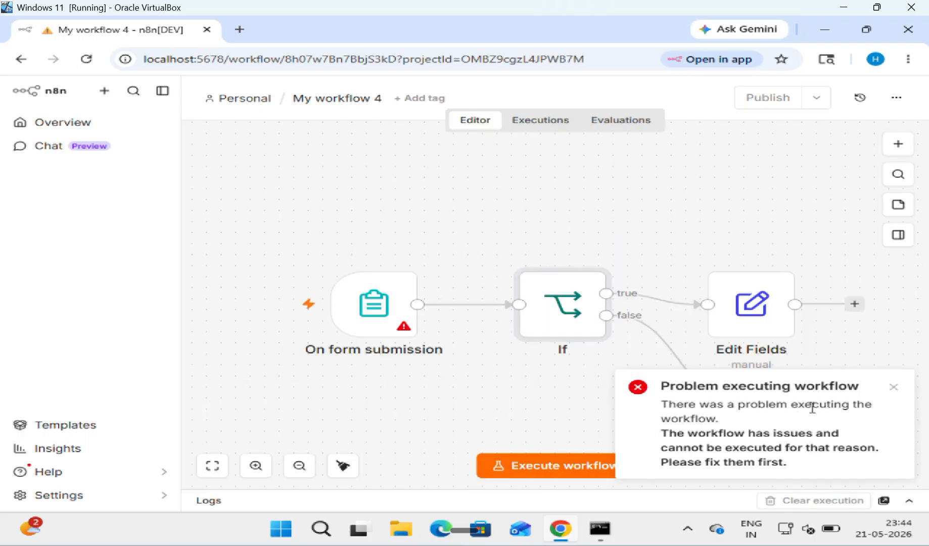
click(893, 390)
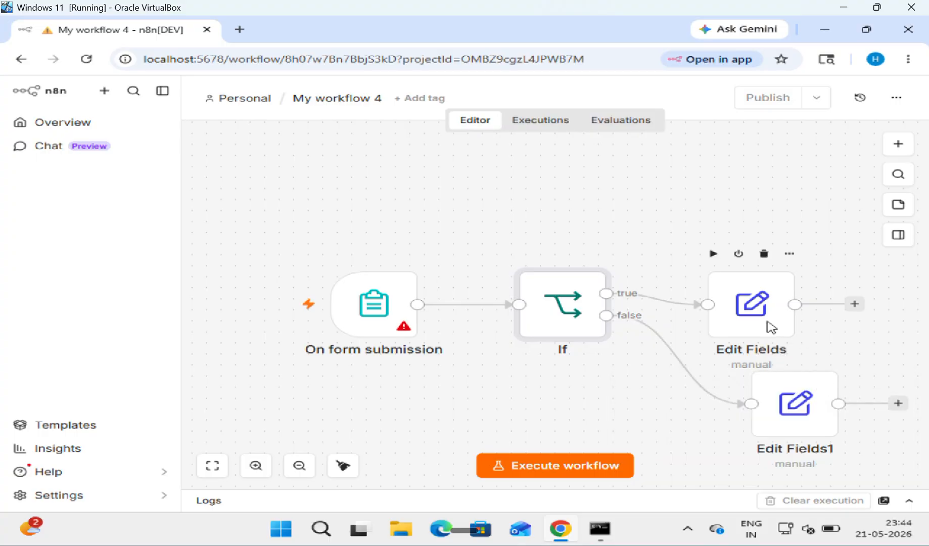
scroll(768, 327, right, 2)
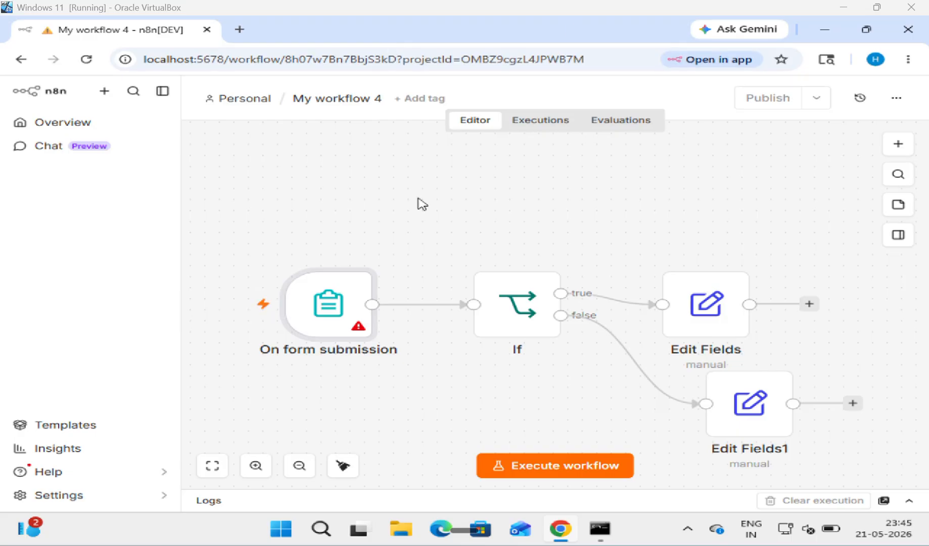
Step: Enter 'Student Fee' as the On form submission node's Form Title
double_click(337, 311)
click(376, 327)
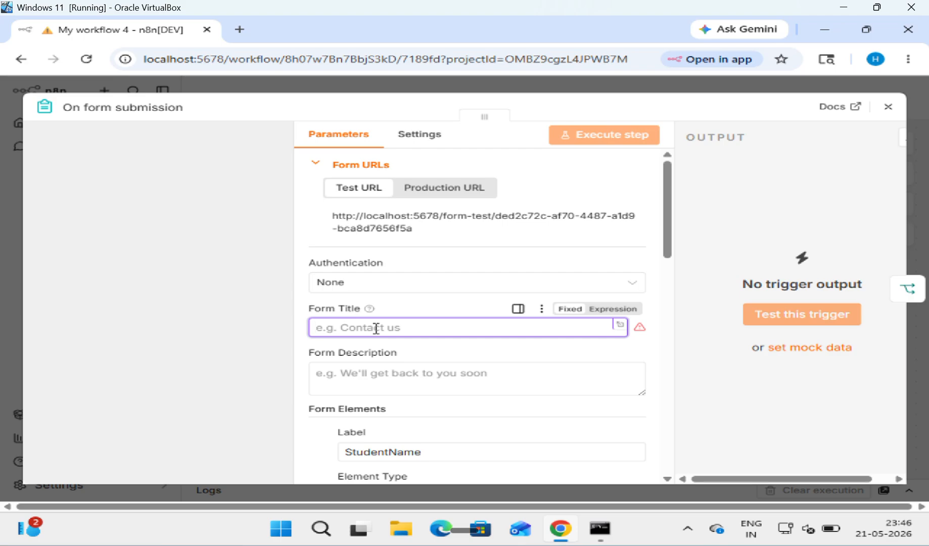
text(Ste)
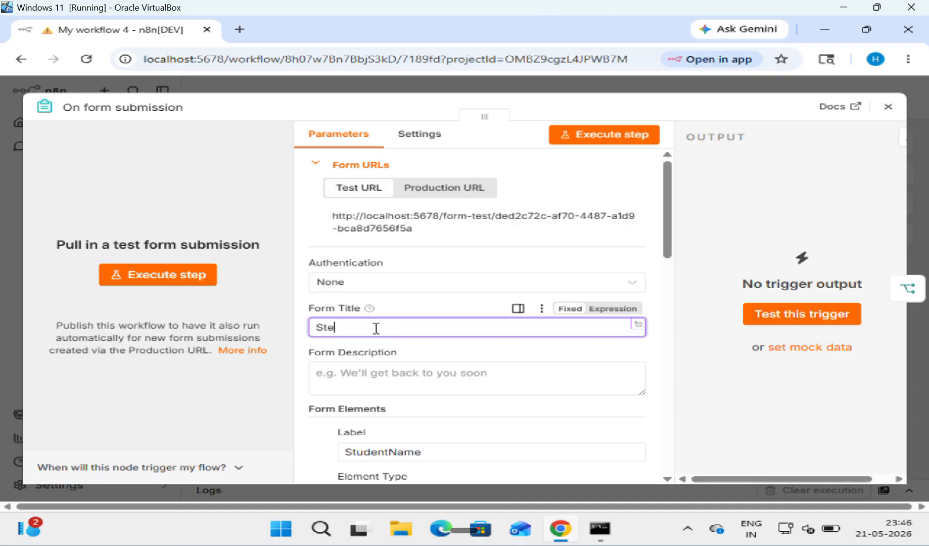
key(BackSpace)
text(udent)
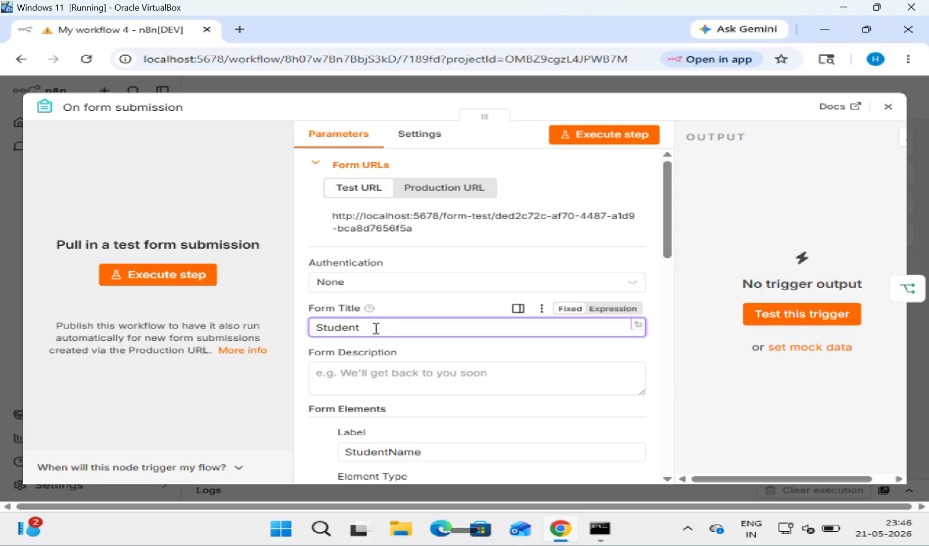
text(Fee)
Step: Close the trigger settings and submit a test entry with a student name, RollNo 21 and Fee 39999
click(888, 109)
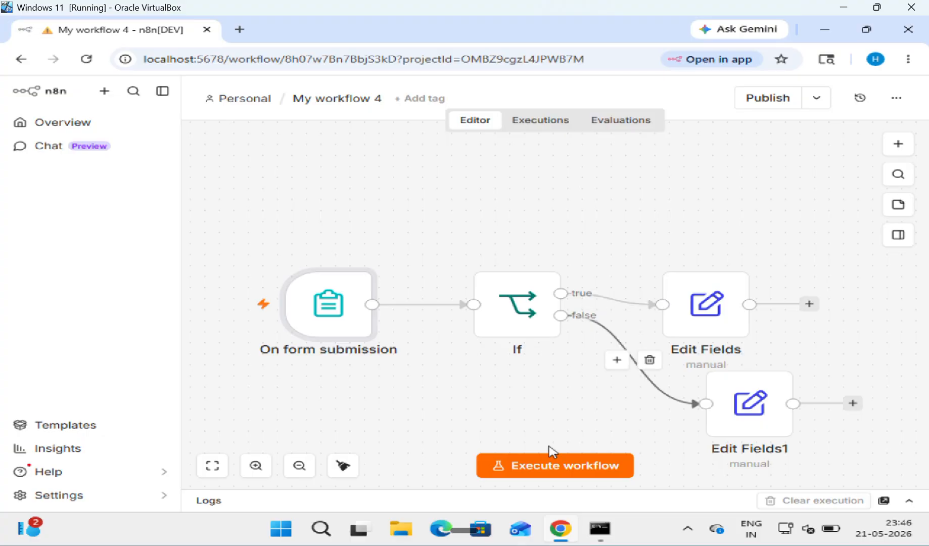
click(547, 466)
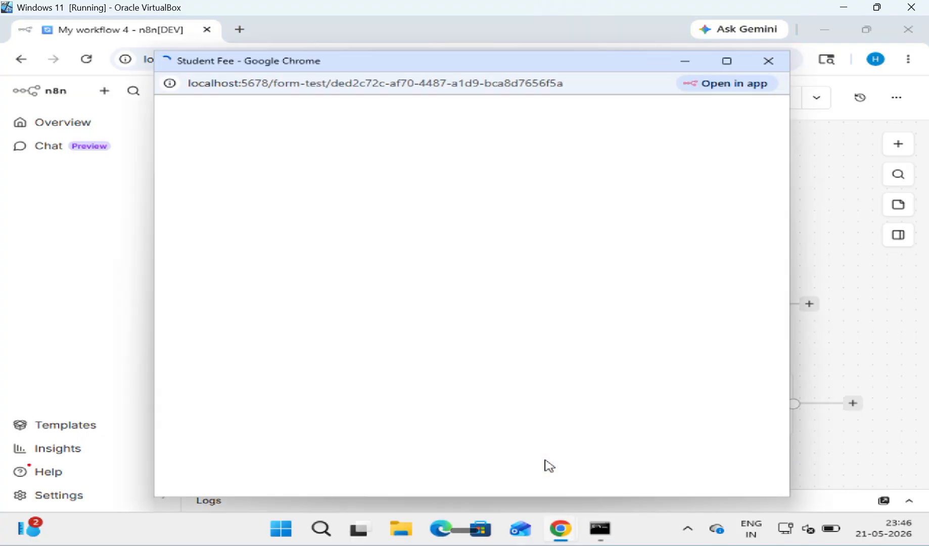
click(389, 247)
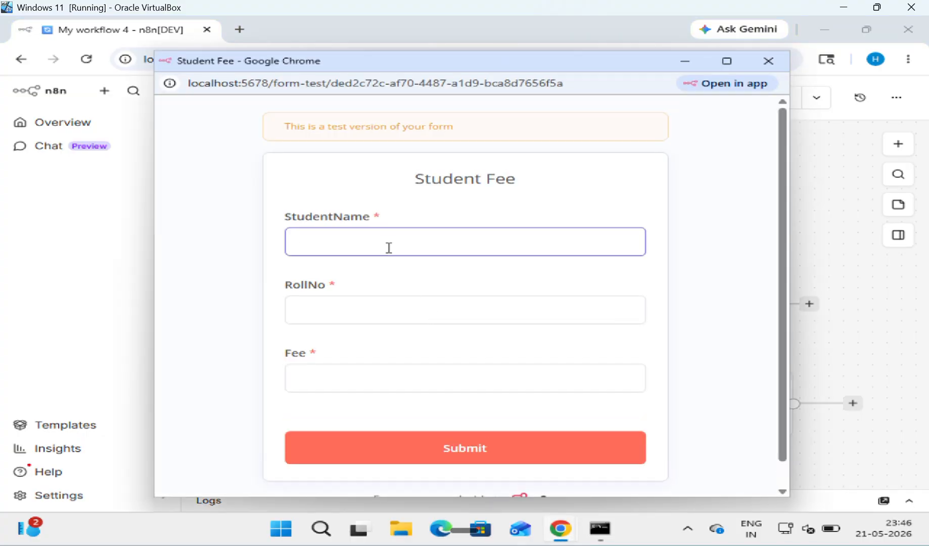
text(HCE)
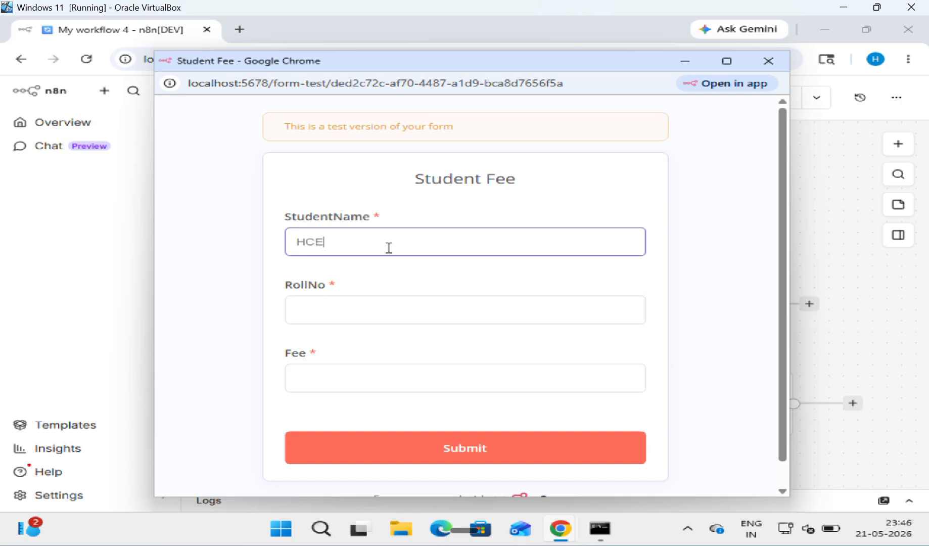
text(TCODER)
key(Tab)
text(21)
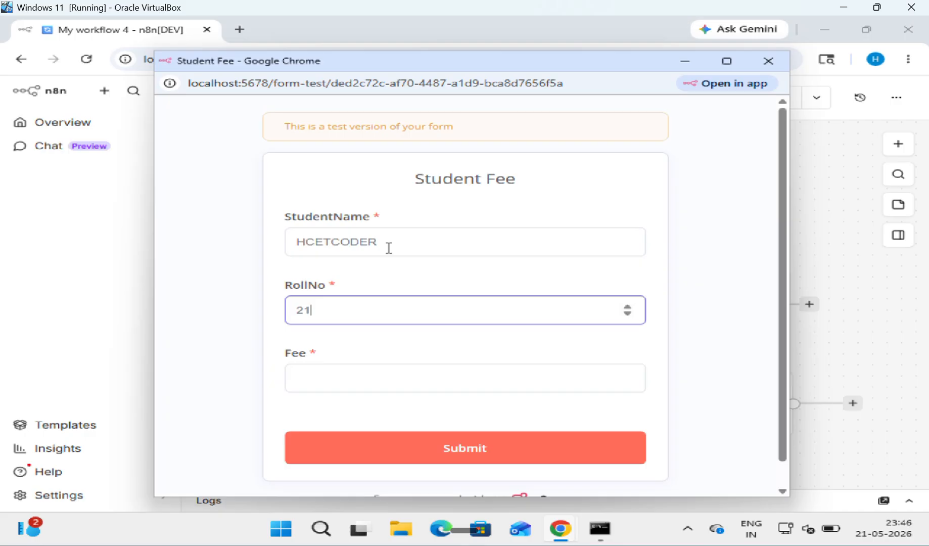
key(Tab)
text(4)
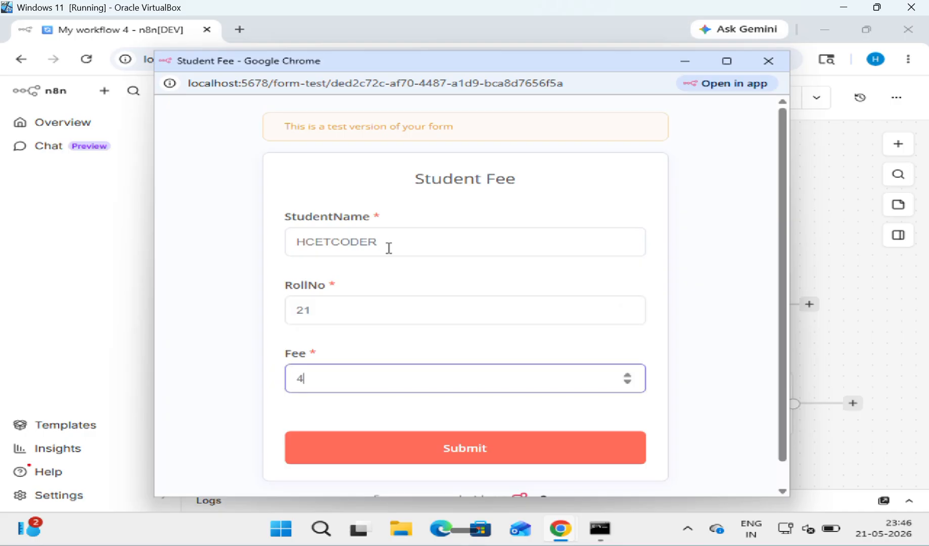
key(BackSpace)
text(39999)
click(515, 449)
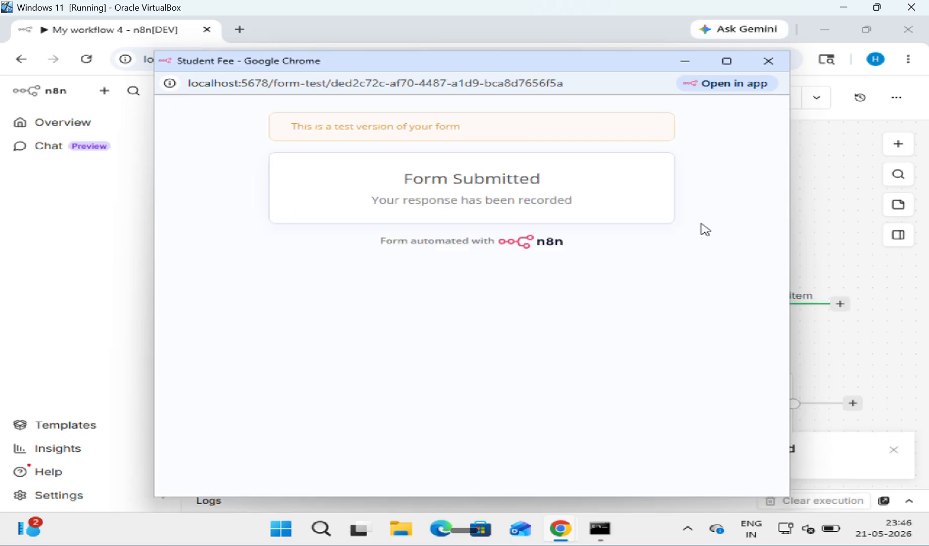
click(770, 63)
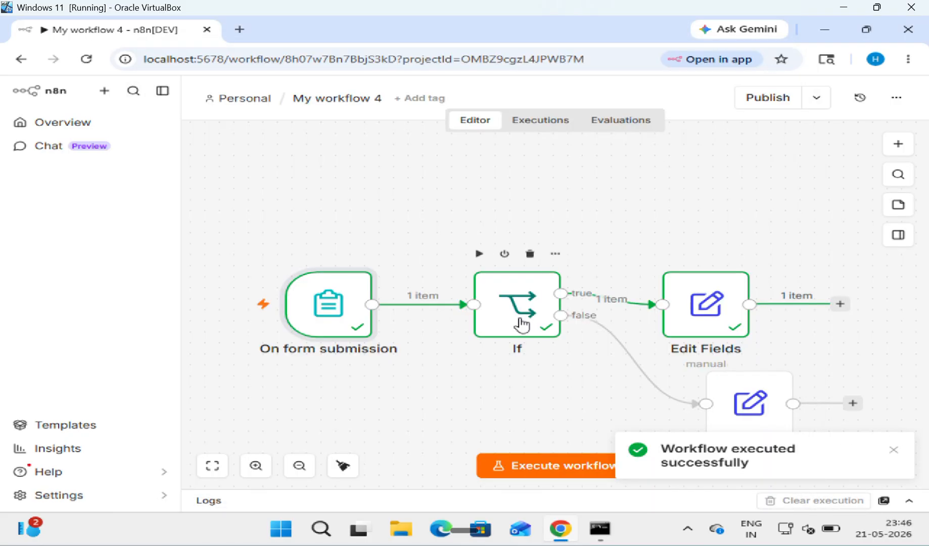
Step: Expand the logs and view the Edit Fields node's input and output
click(908, 500)
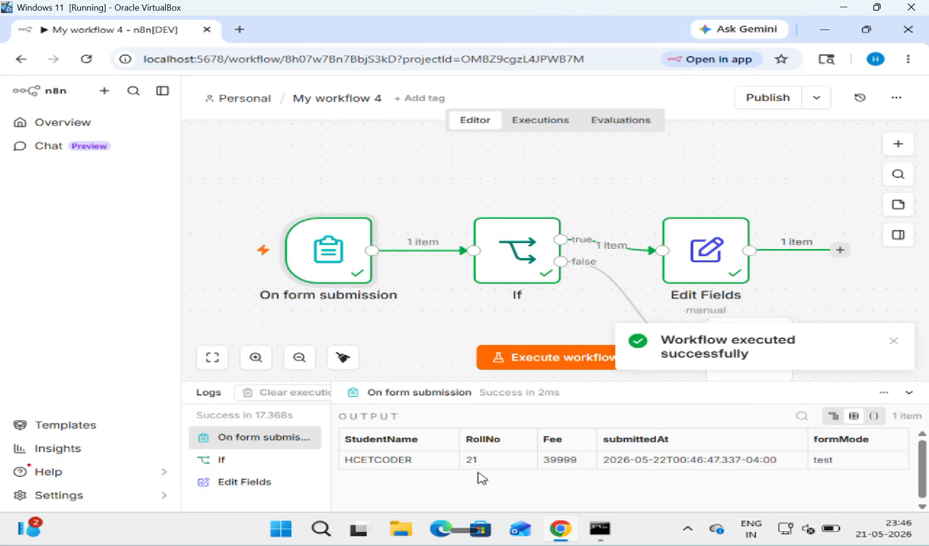
click(242, 483)
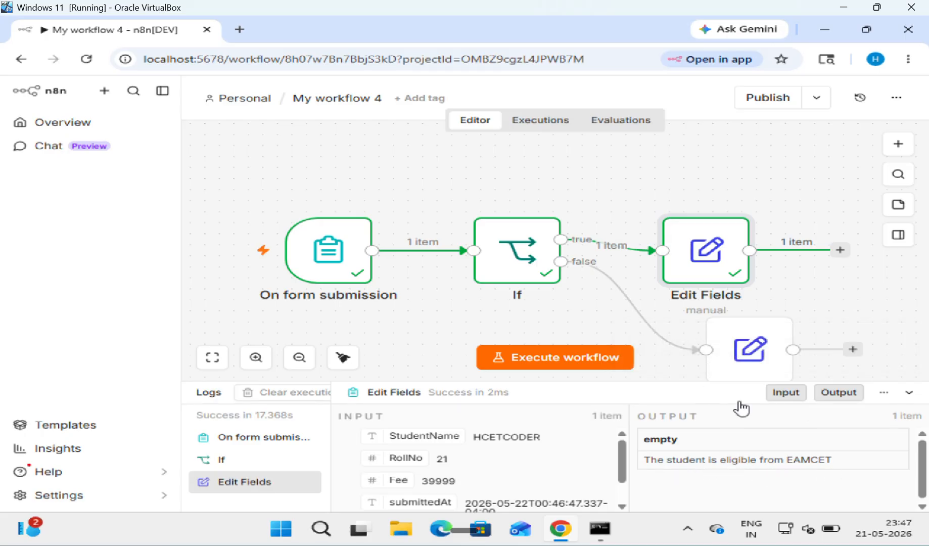
Step: Submit another test entry with a student name, roll number and Fee 45000, then close the form
click(530, 356)
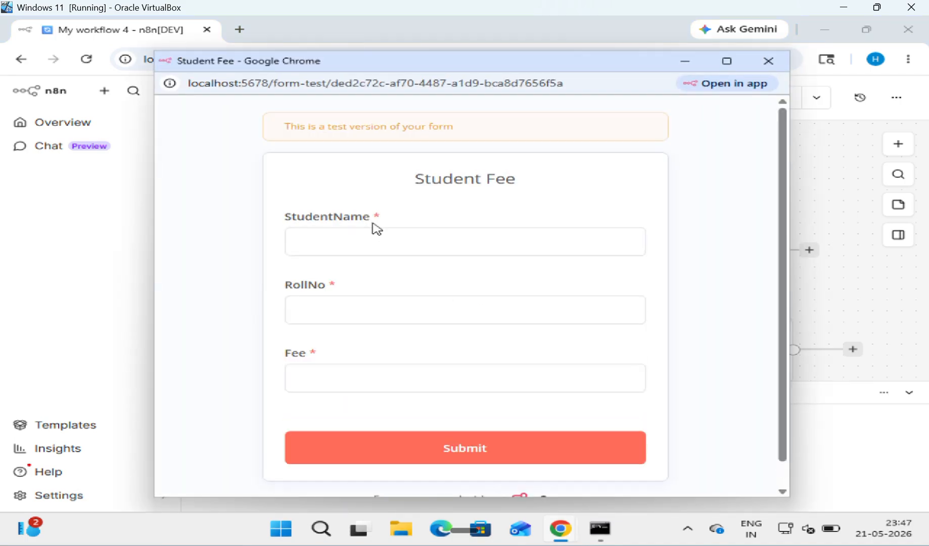
click(374, 226)
text(HCET)
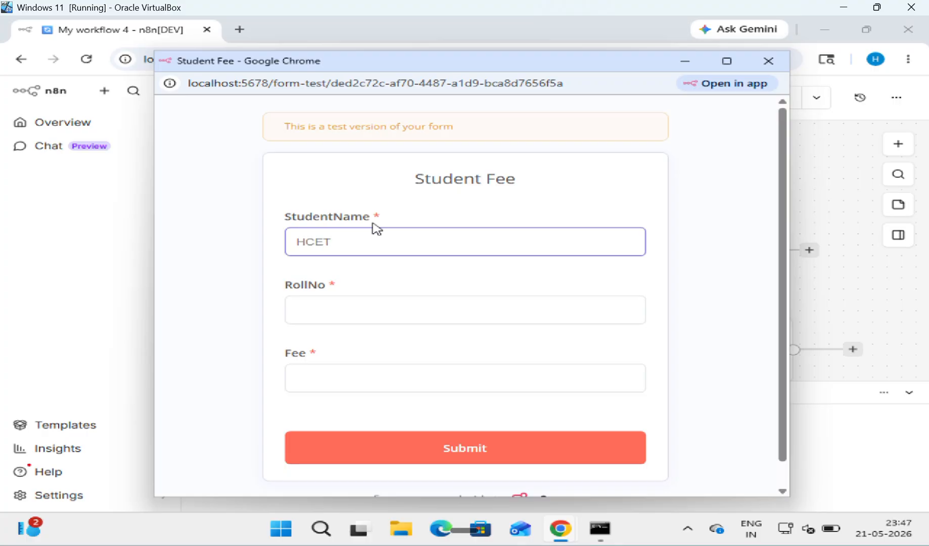
text(CODER)
key(Tab)
text(2)
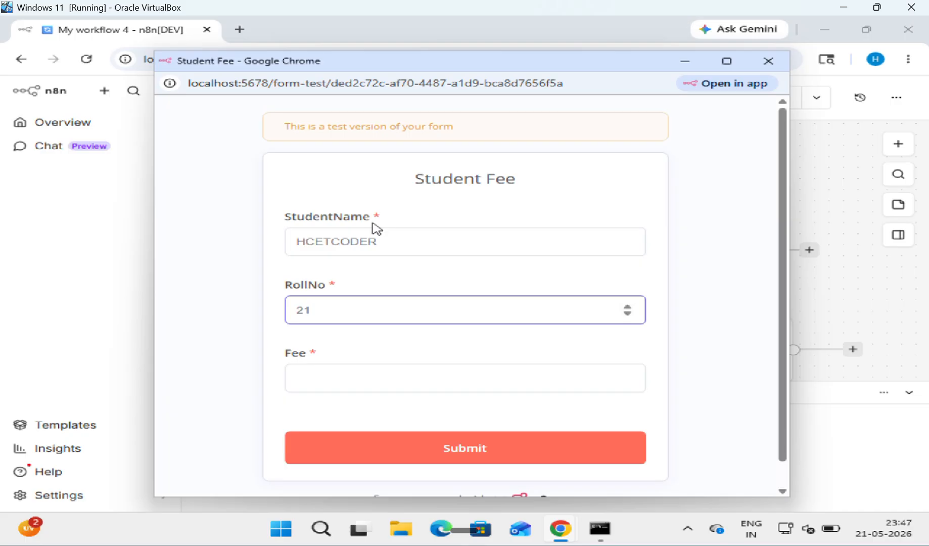
key(Tab)
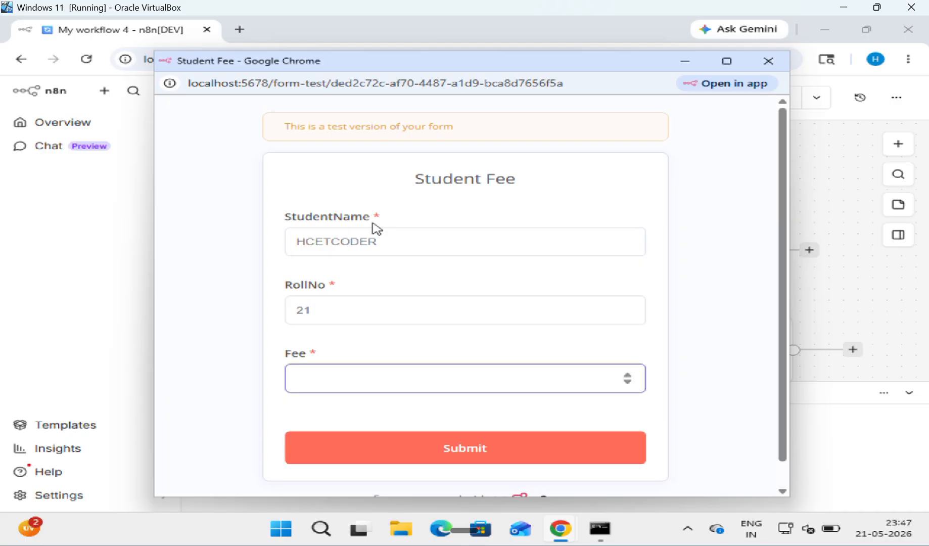
text(45000)
click(438, 439)
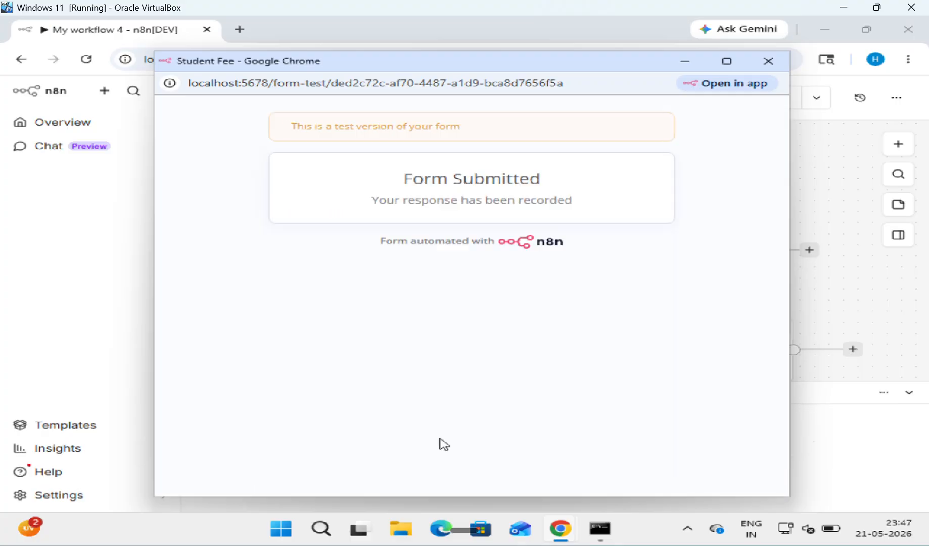
click(768, 61)
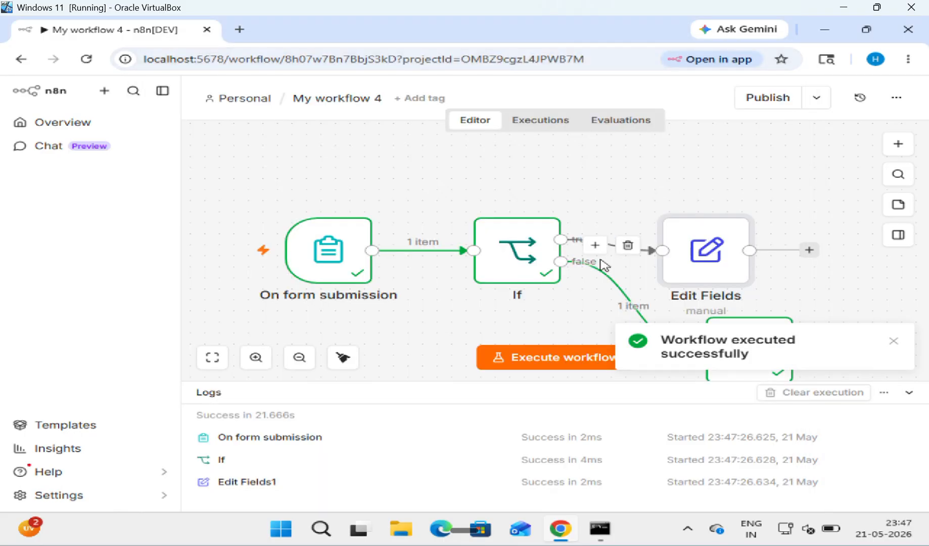
Step: Tidy up the canvas and inspect Edit Fields1's 'not Eligible' output for Fee 45000
click(344, 357)
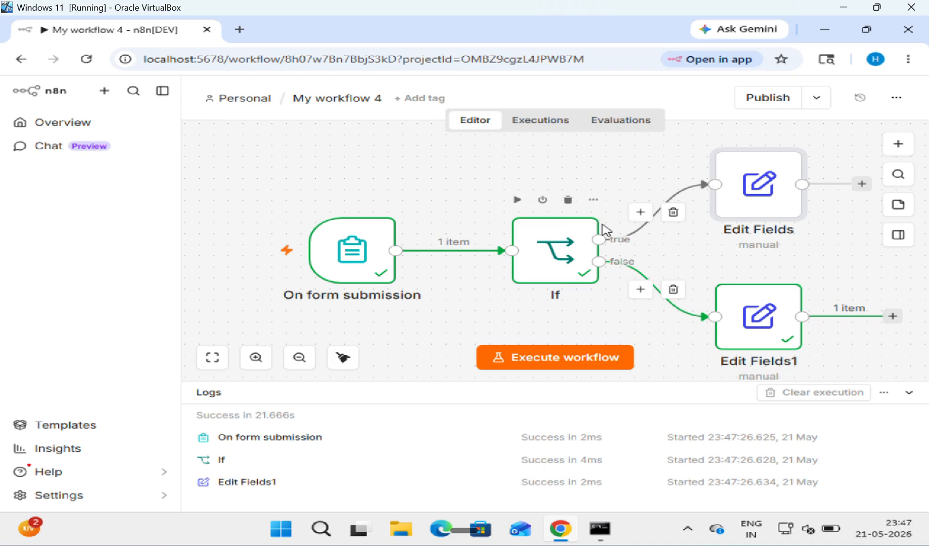
mouse_move(728, 326)
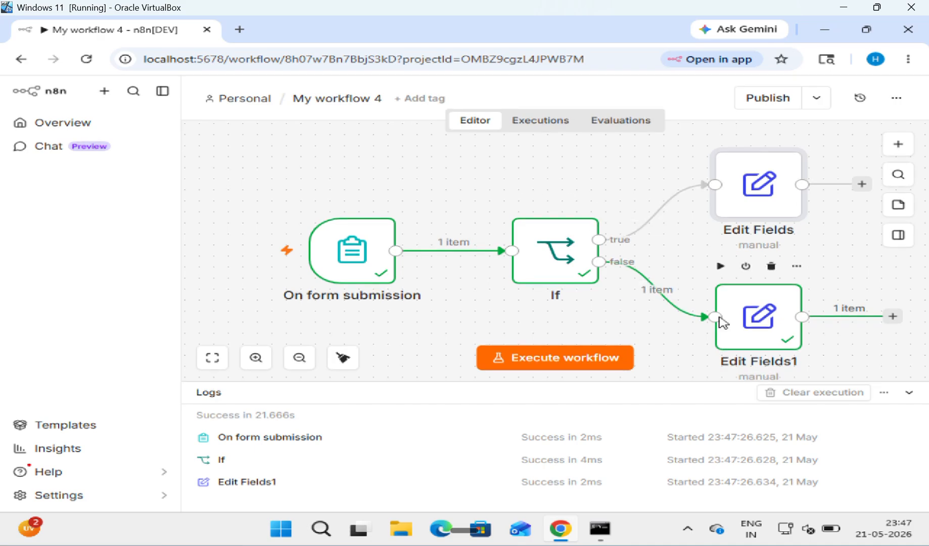
click(299, 482)
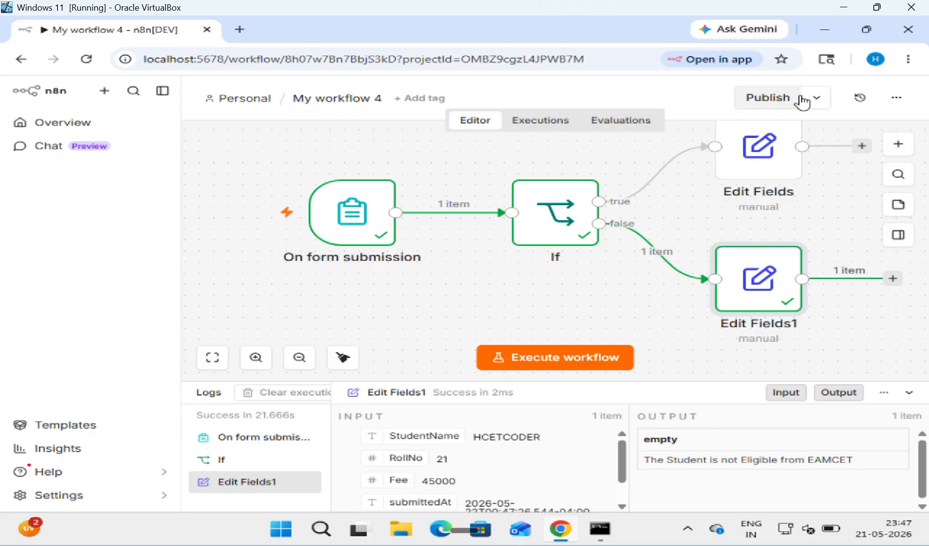
click(817, 101)
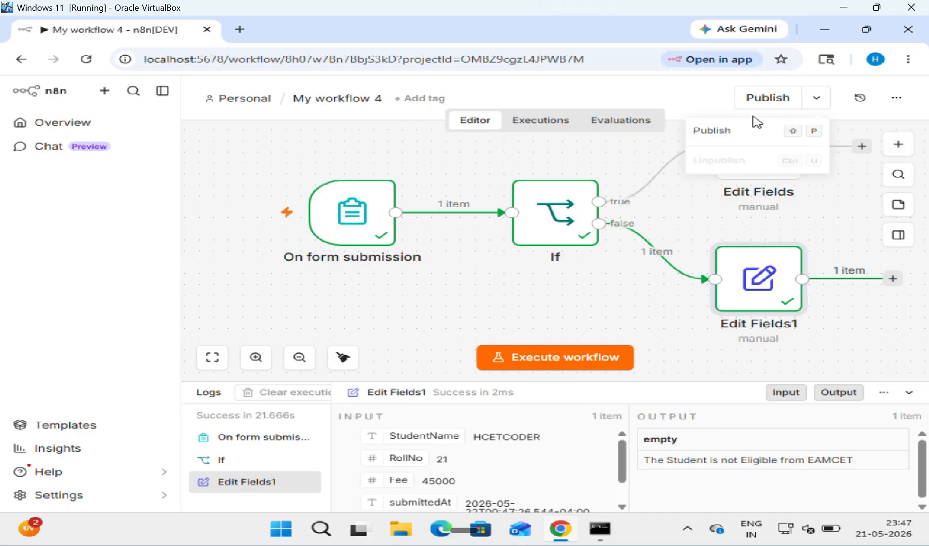
click(707, 108)
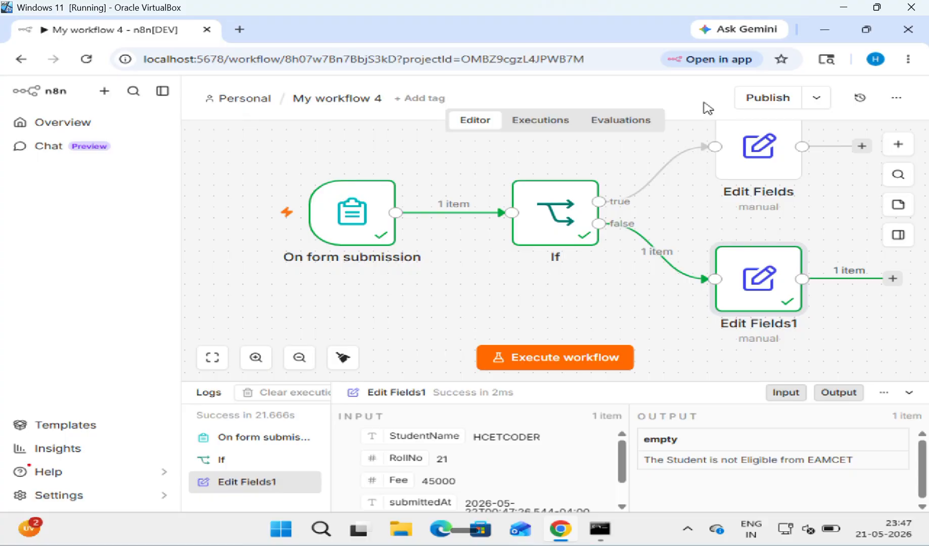
click(904, 33)
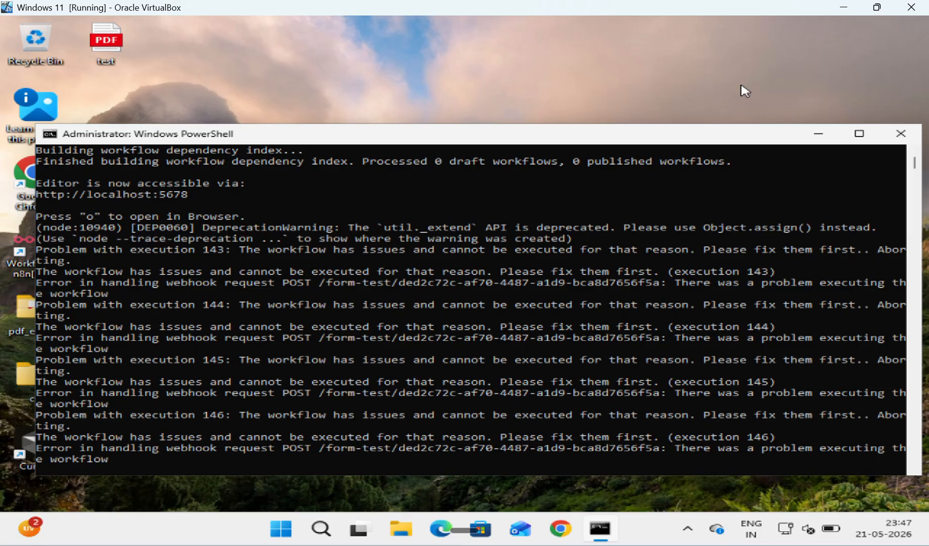
ctrl+scroll(380, 245, up, 1)
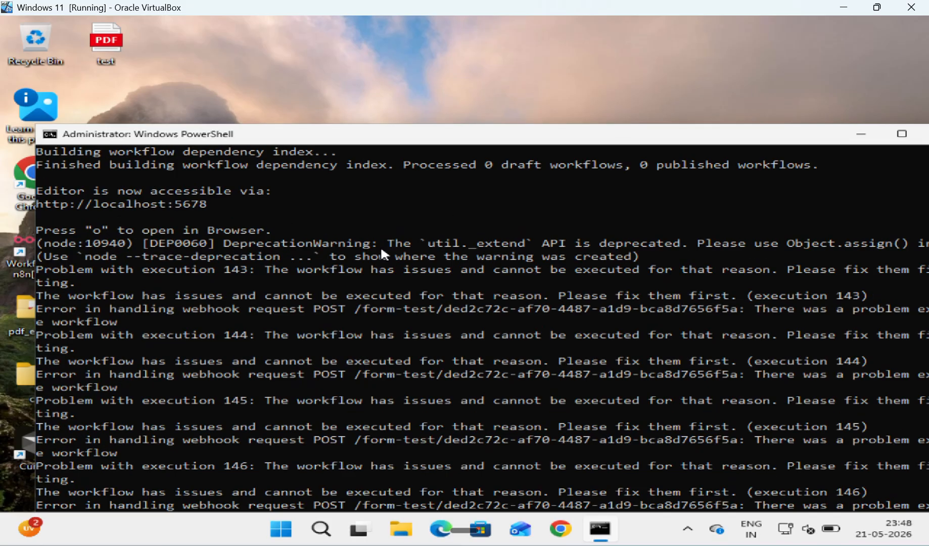
ctrl+scroll(380, 245, down, 2)
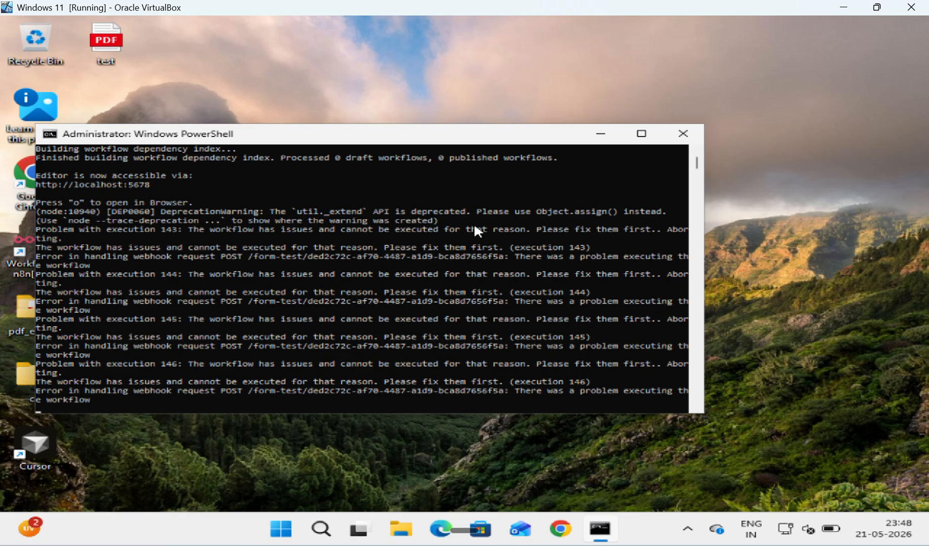
double_click(144, 185)
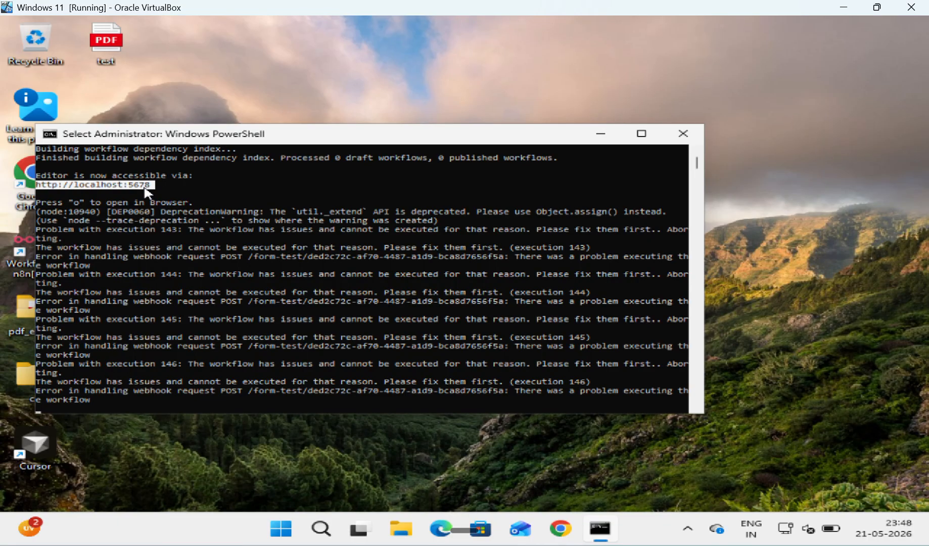
right_click(145, 188)
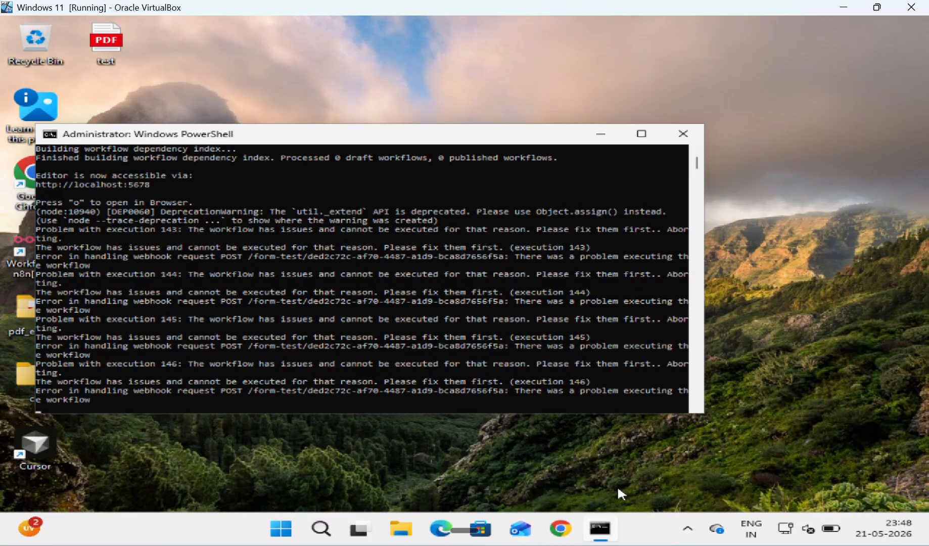
click(560, 526)
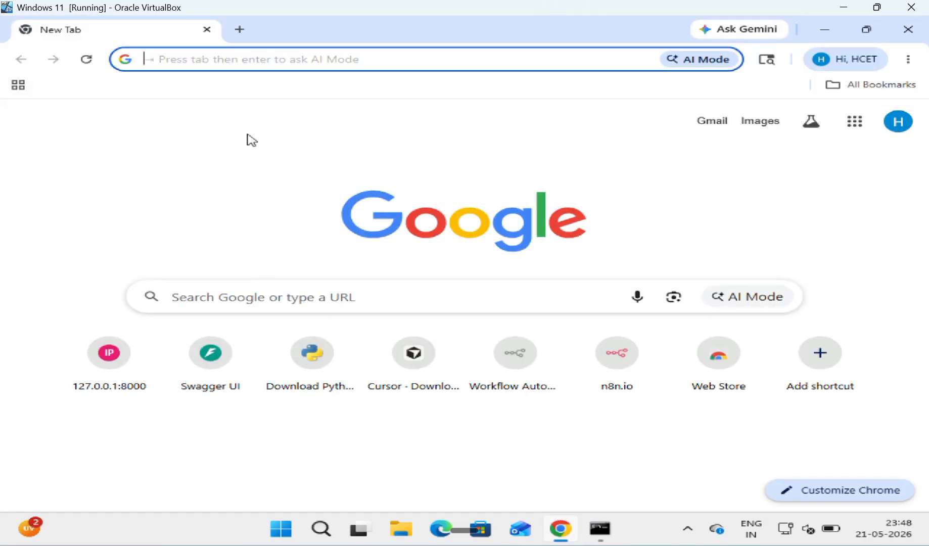
text(http://localhost:5678)
key(Return)
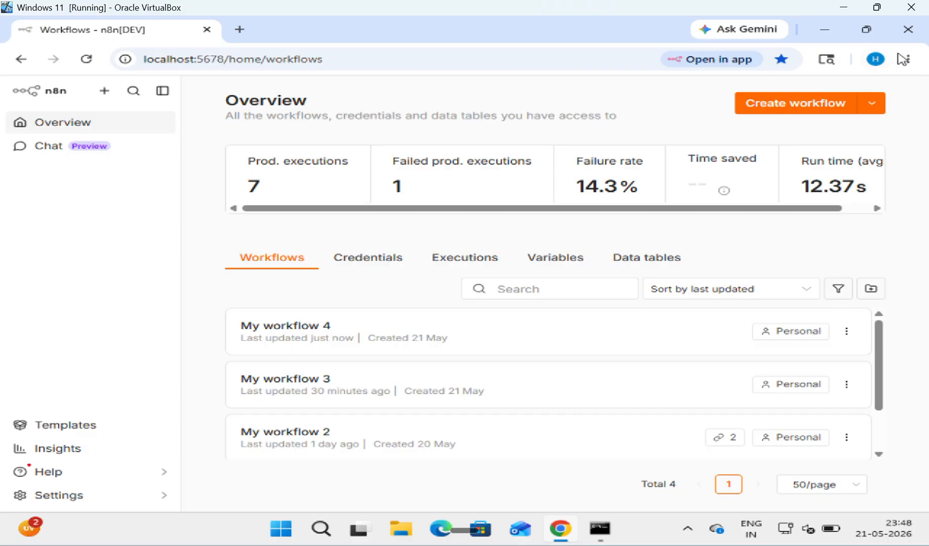
click(836, 29)
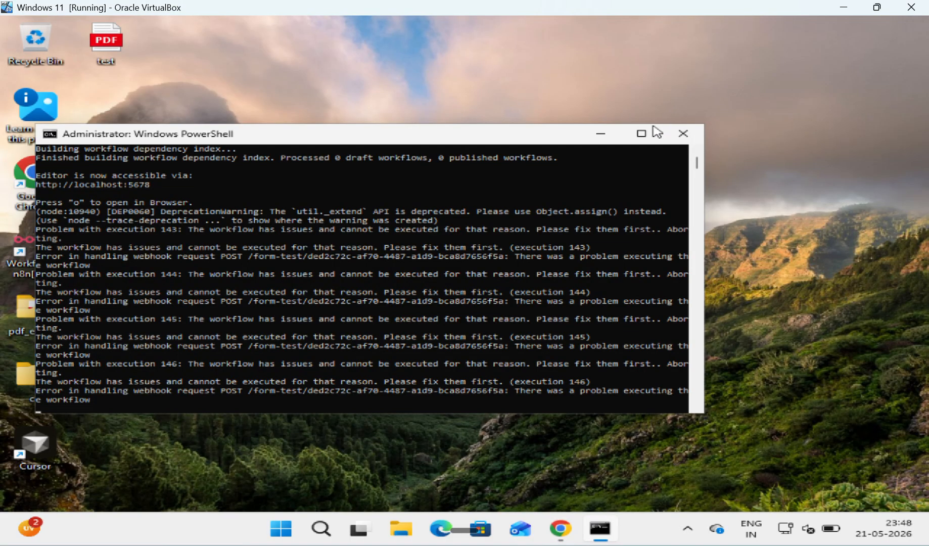
click(682, 135)
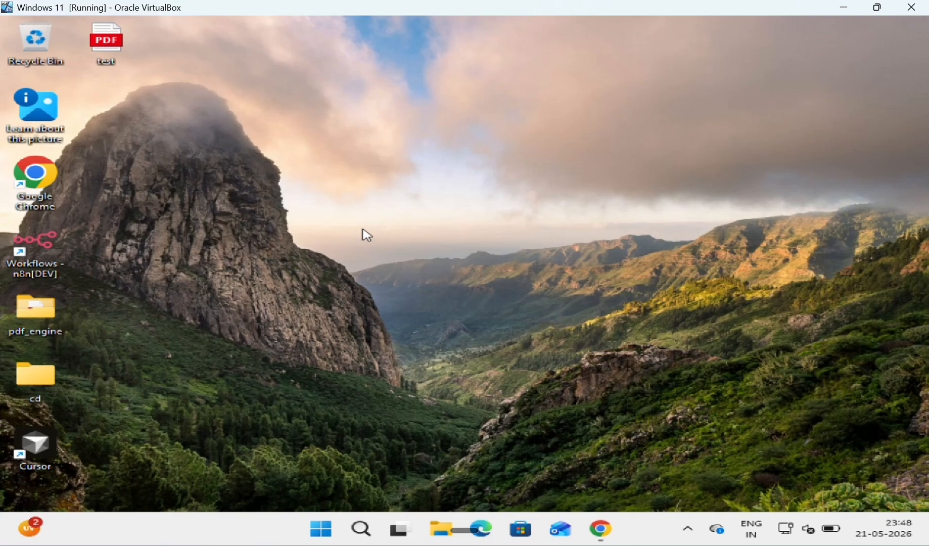
Step: Reload the localhost:5678 page to confirm ERR_CONNECTION_REFUSED, then minimize Chrome
click(608, 530)
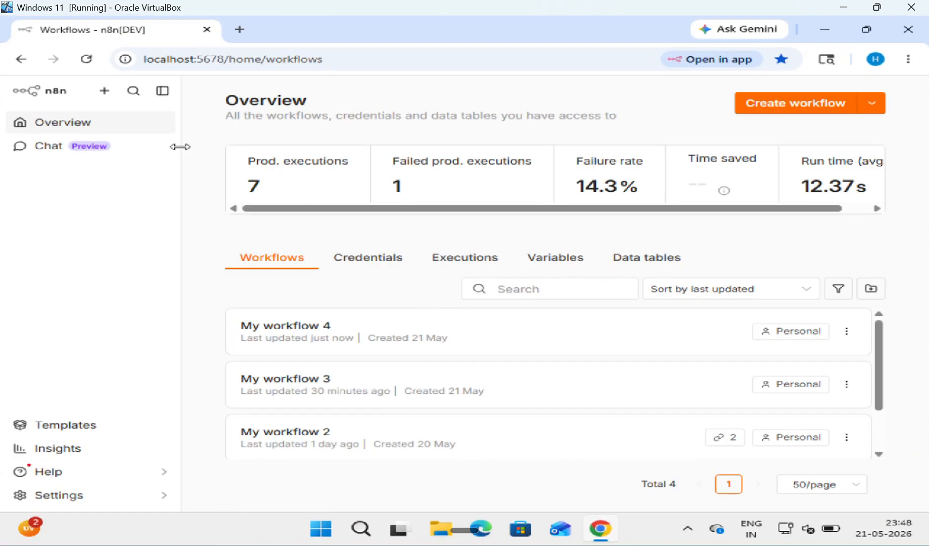
click(81, 61)
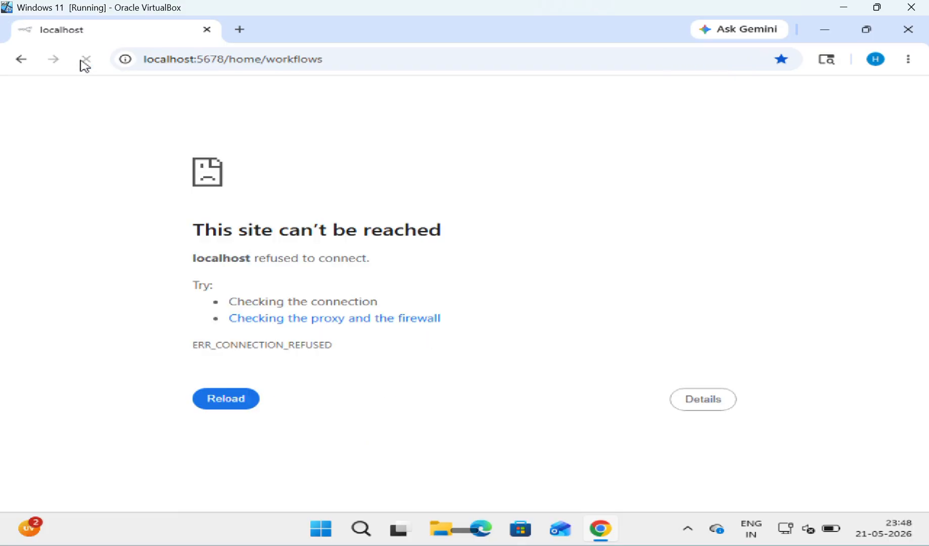
click(82, 62)
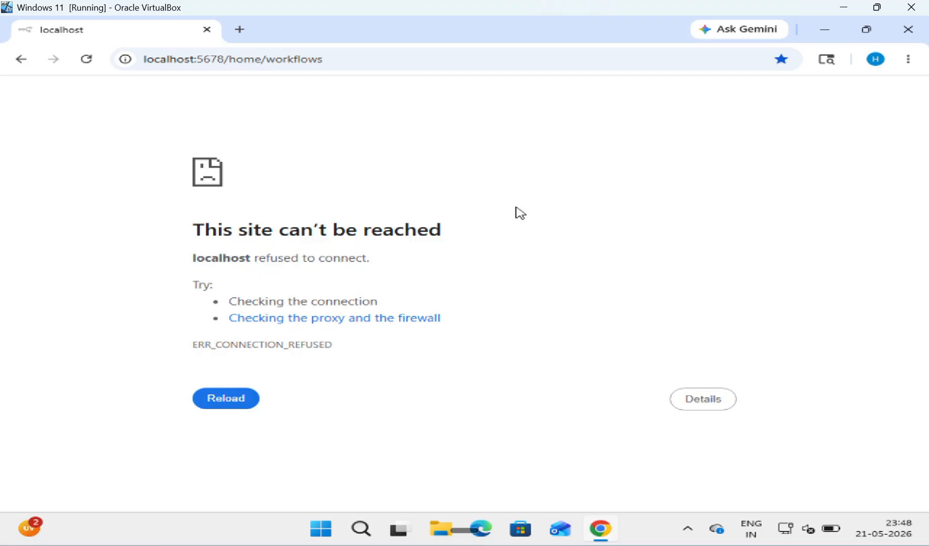
click(824, 30)
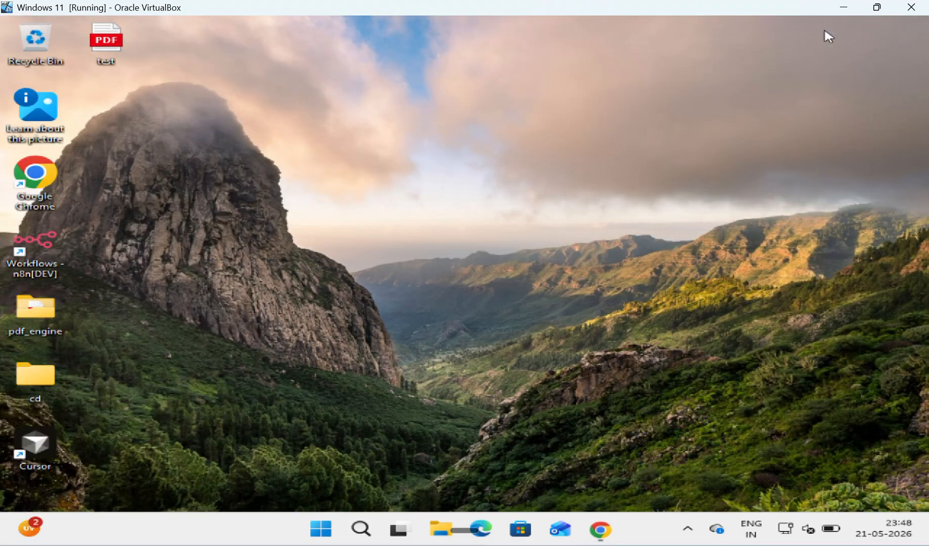
Step: Launch Command Prompt as administrator and start the n8n server with the n8n command
click(360, 529)
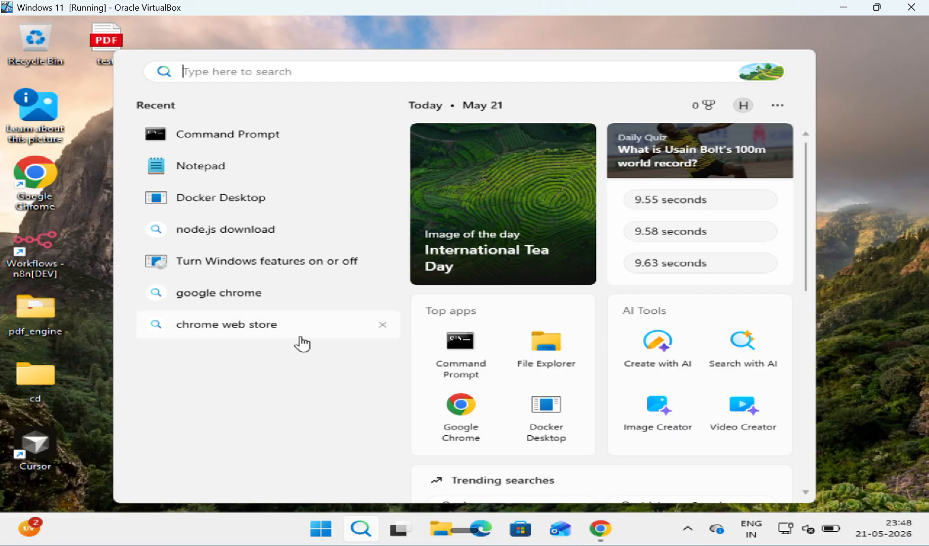
right_click(292, 134)
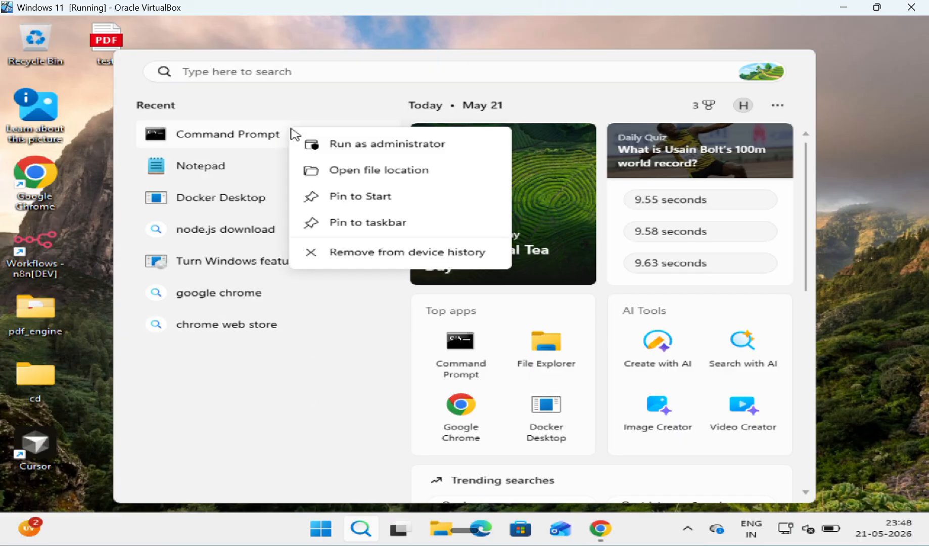
click(333, 144)
click(352, 386)
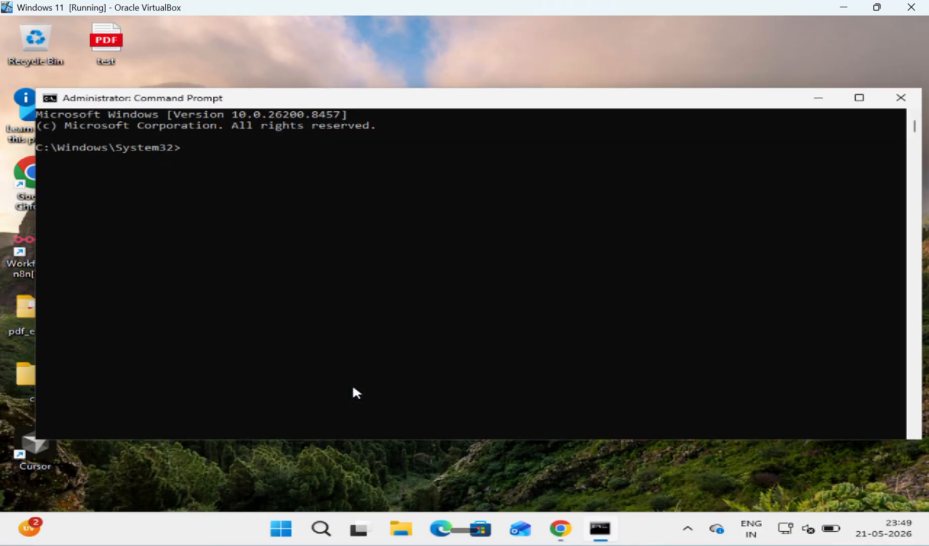
key(BackSpace)
text(n8)
text(n)
key(Return)
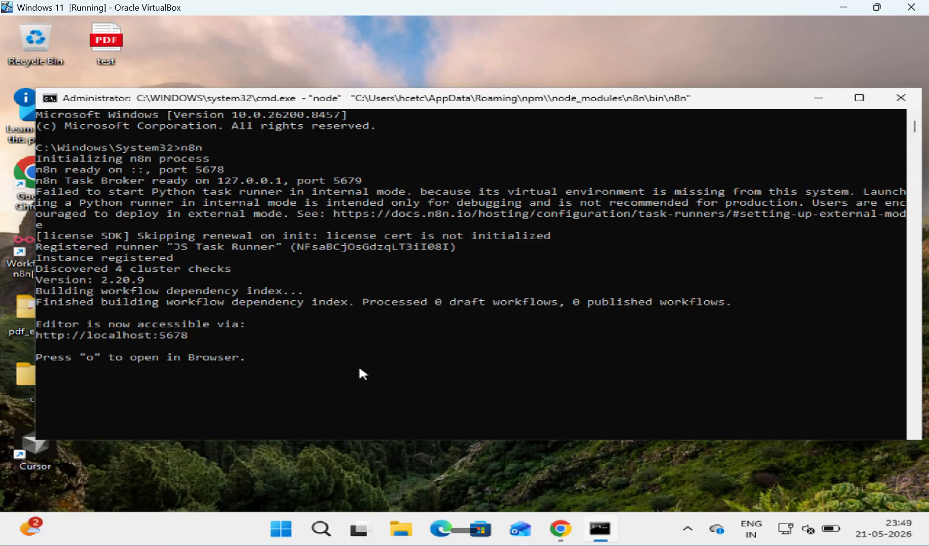
Step: Reload the localhost:5678 workflows page in Chrome now that the server runs
click(834, 100)
click(561, 530)
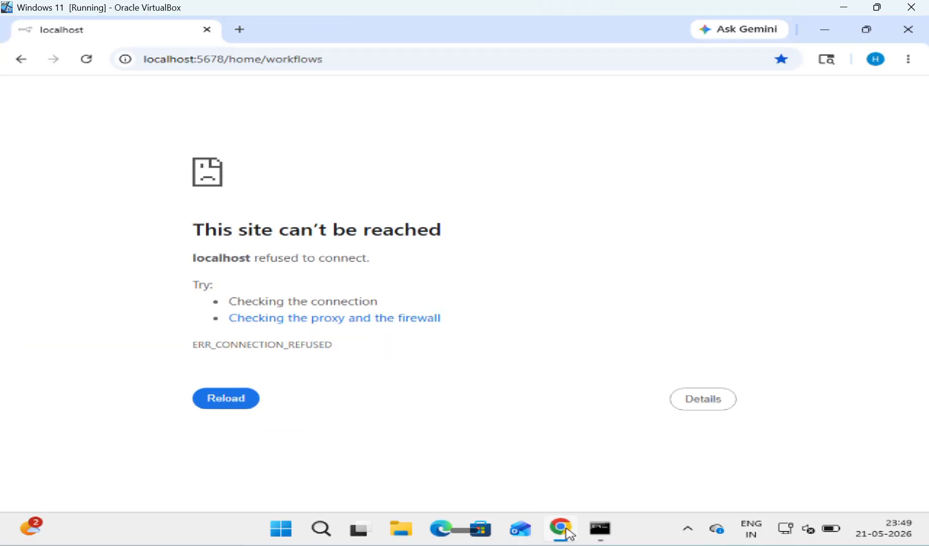
click(88, 59)
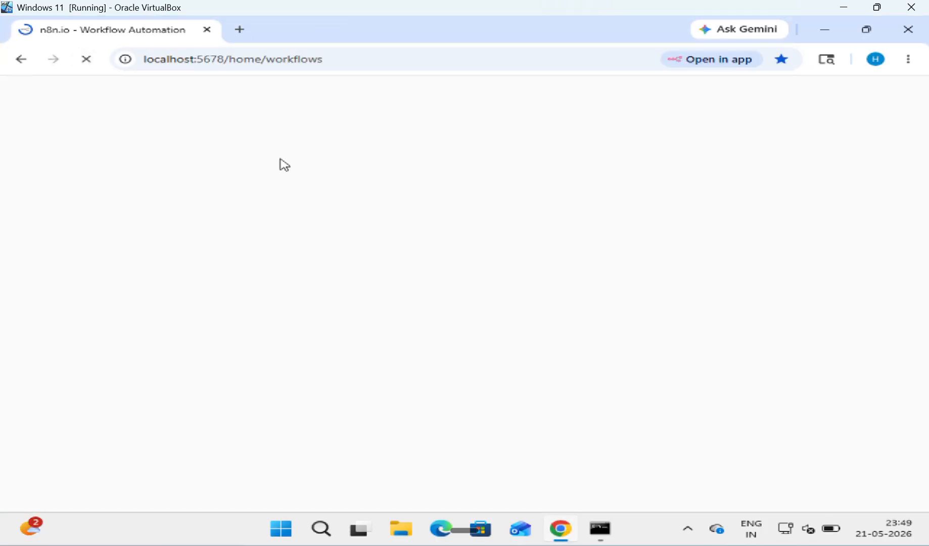